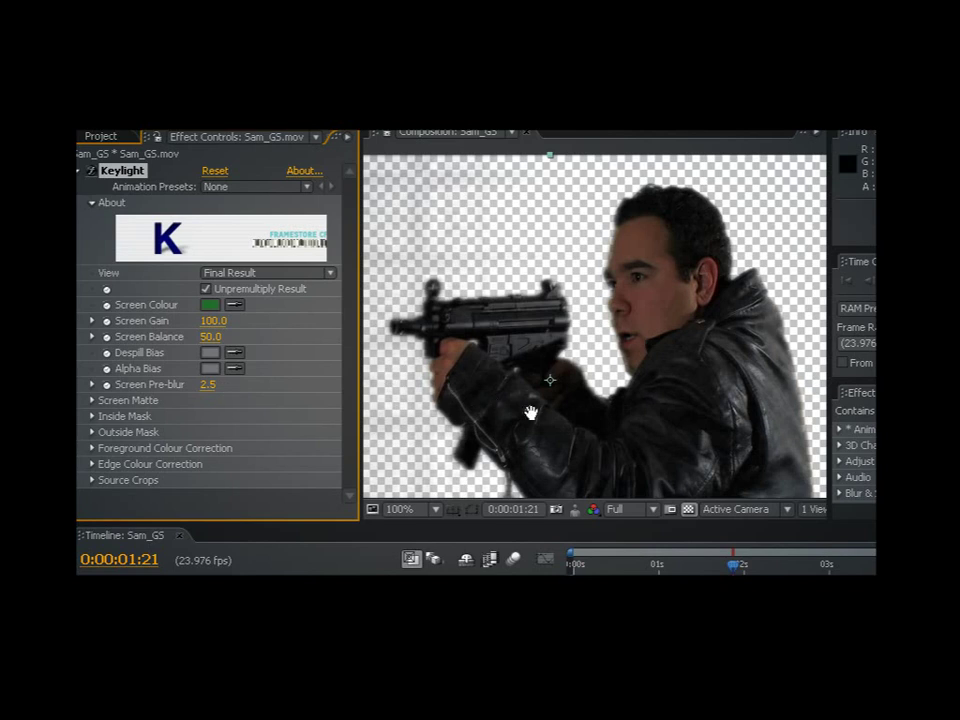
drag(531, 413, 538, 316)
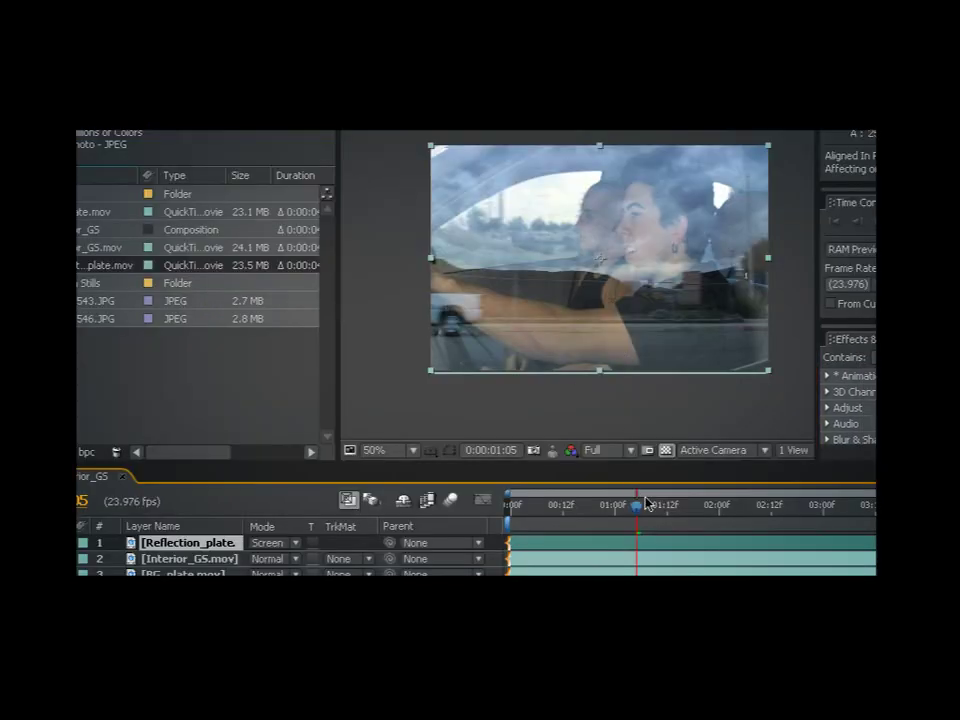
drag(647, 503, 563, 505)
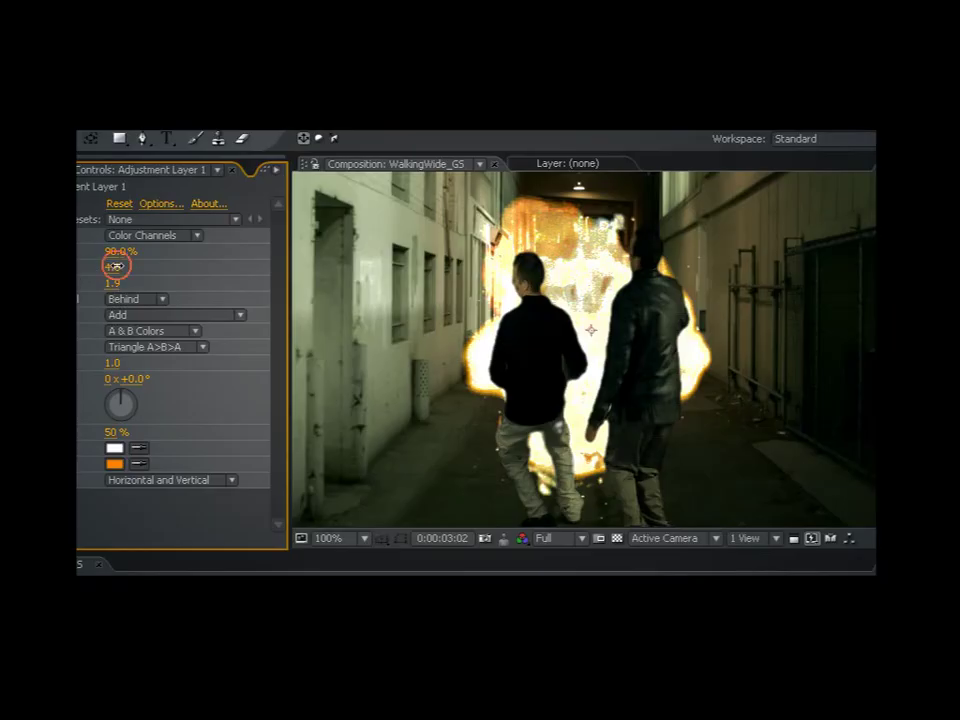
mouse_move(114, 266)
mouse_down()
mouse_move(182, 266)
mouse_move(111, 266)
mouse_up()
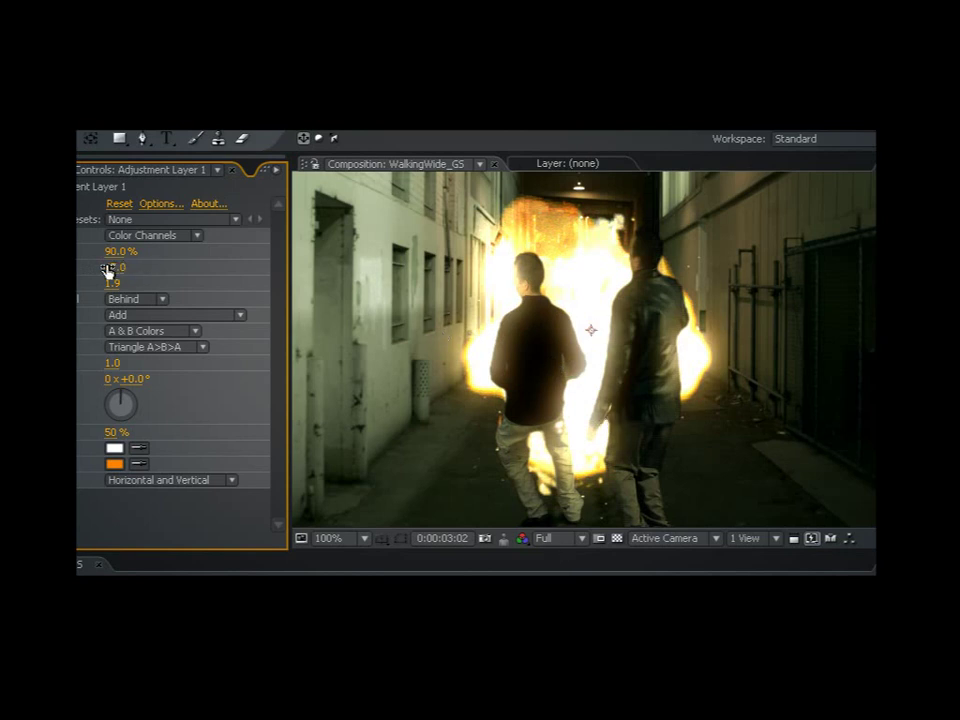
drag(108, 268, 131, 279)
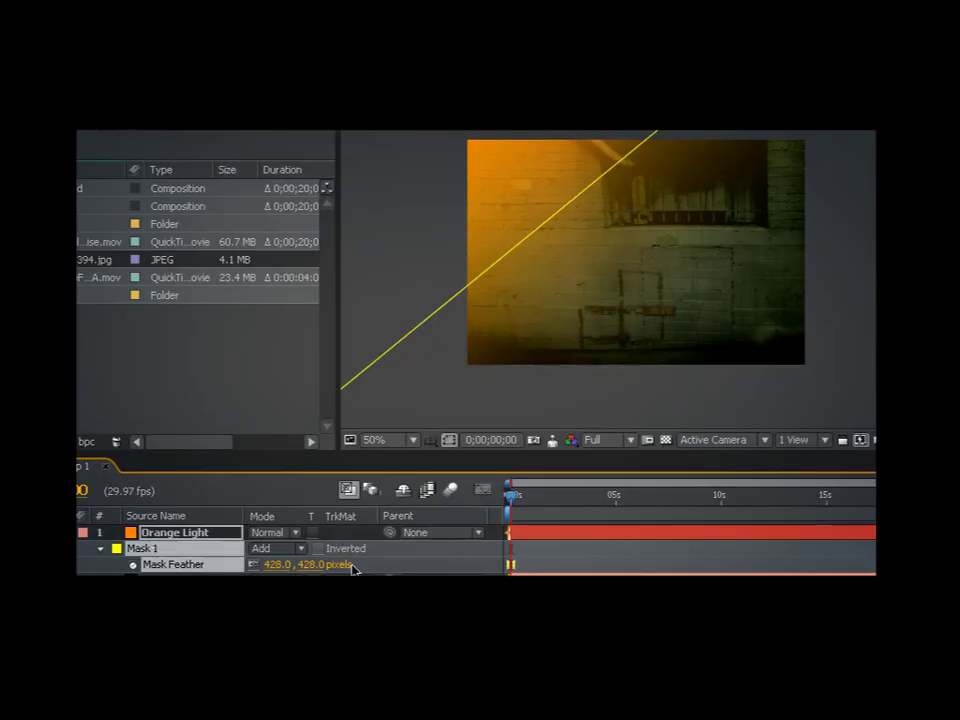
click(270, 532)
click(313, 433)
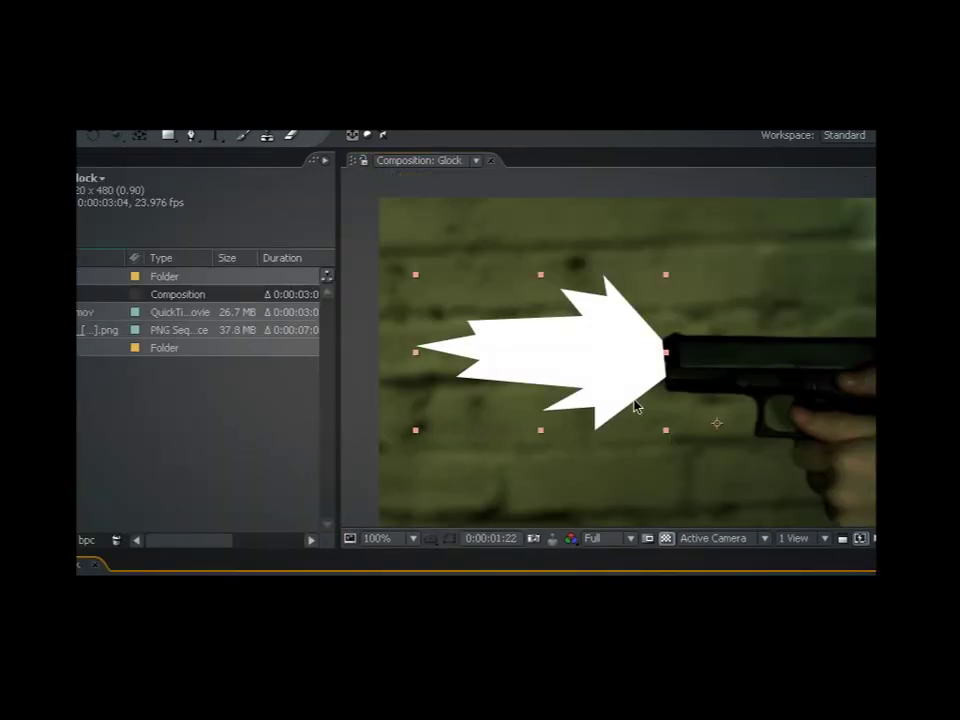
scroll(632, 401, down, 2)
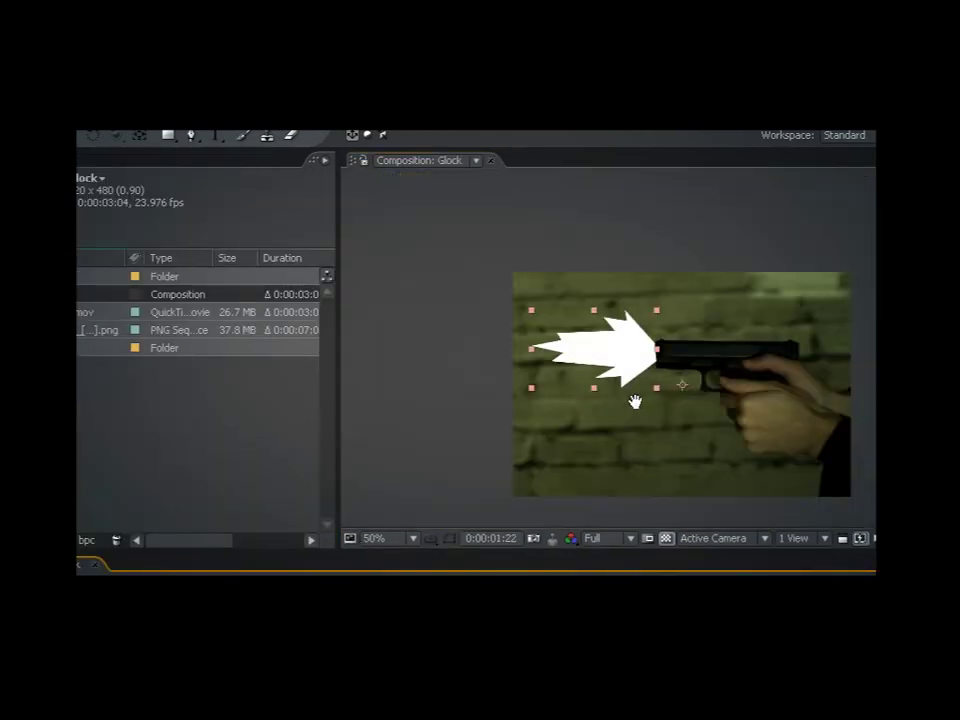
scroll(553, 364, up, 2)
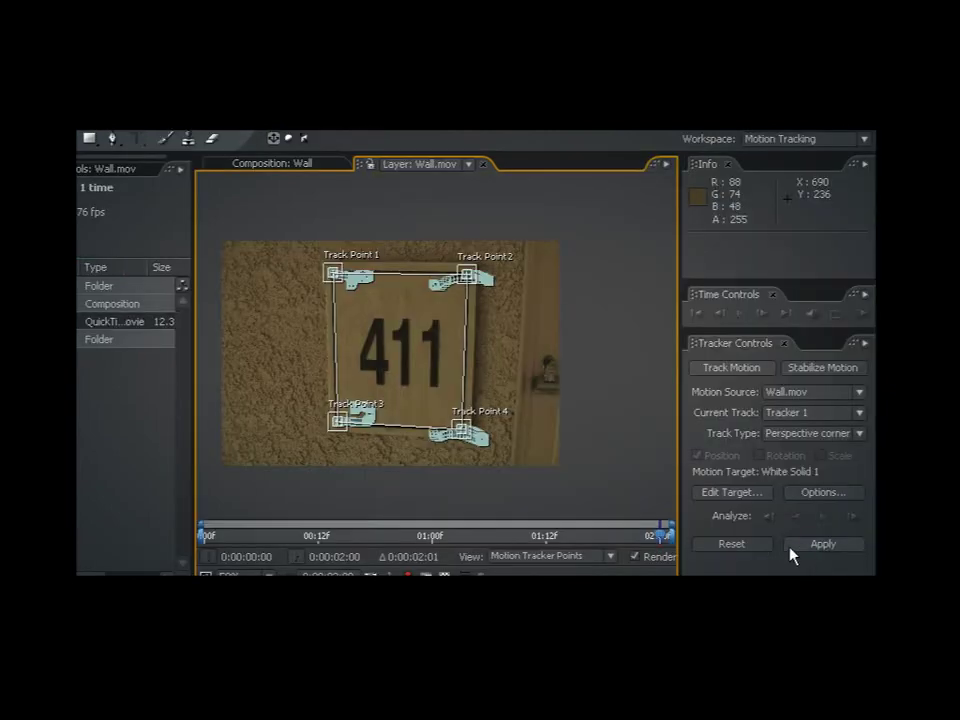
click(810, 546)
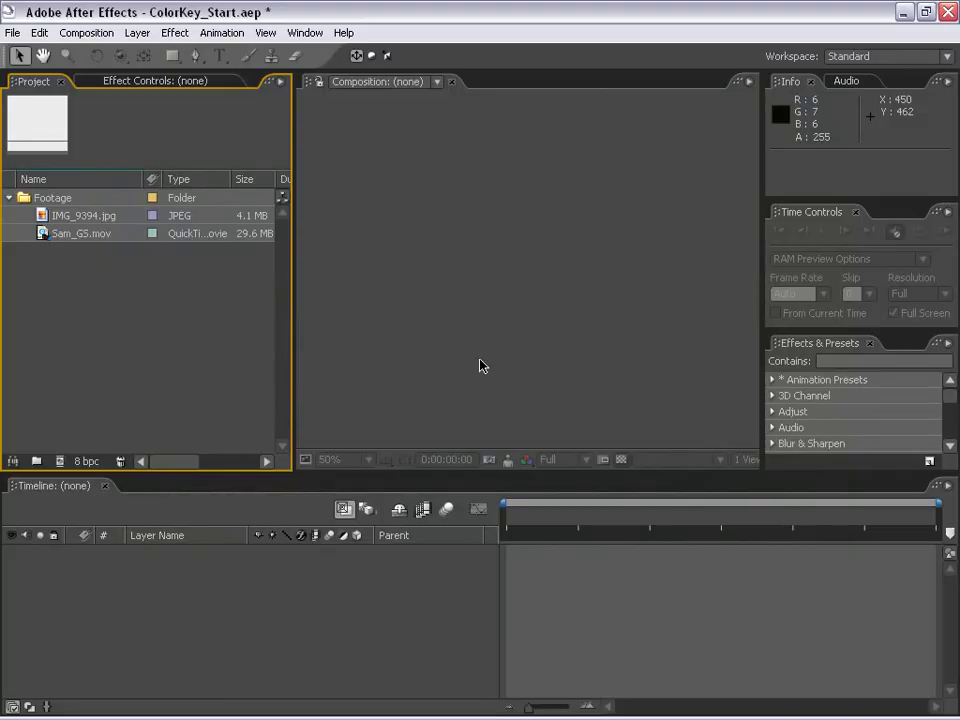
Preview the Sam_GS.mov footage in its own player by scrubbing through it, and close the player
click(42, 236)
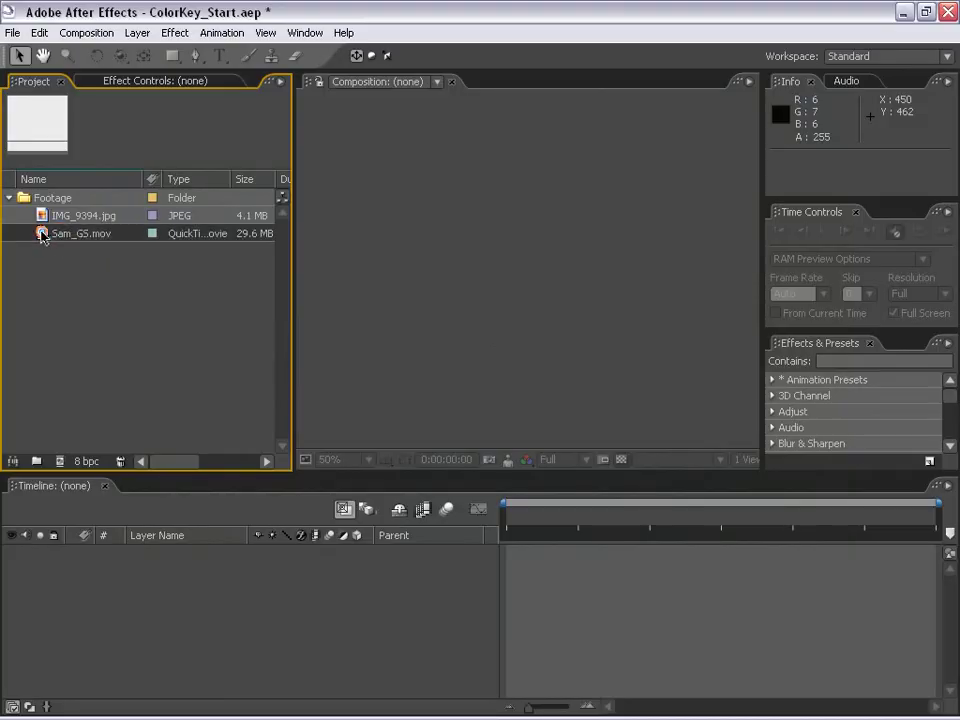
double_click(42, 236)
drag(96, 507, 265, 503)
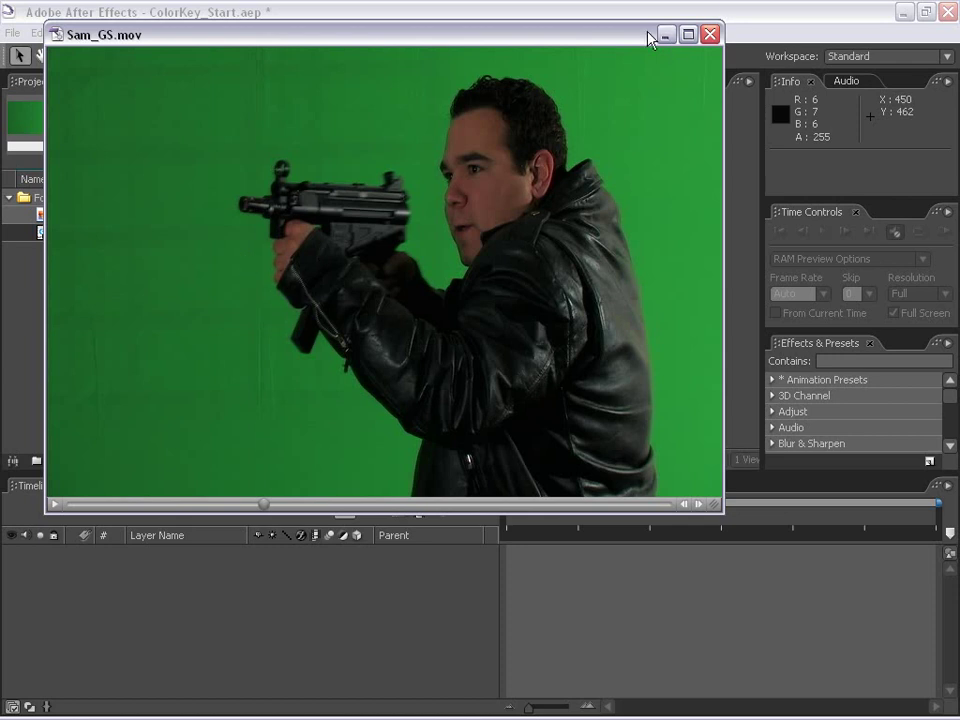
drag(654, 36, 650, 104)
click(706, 103)
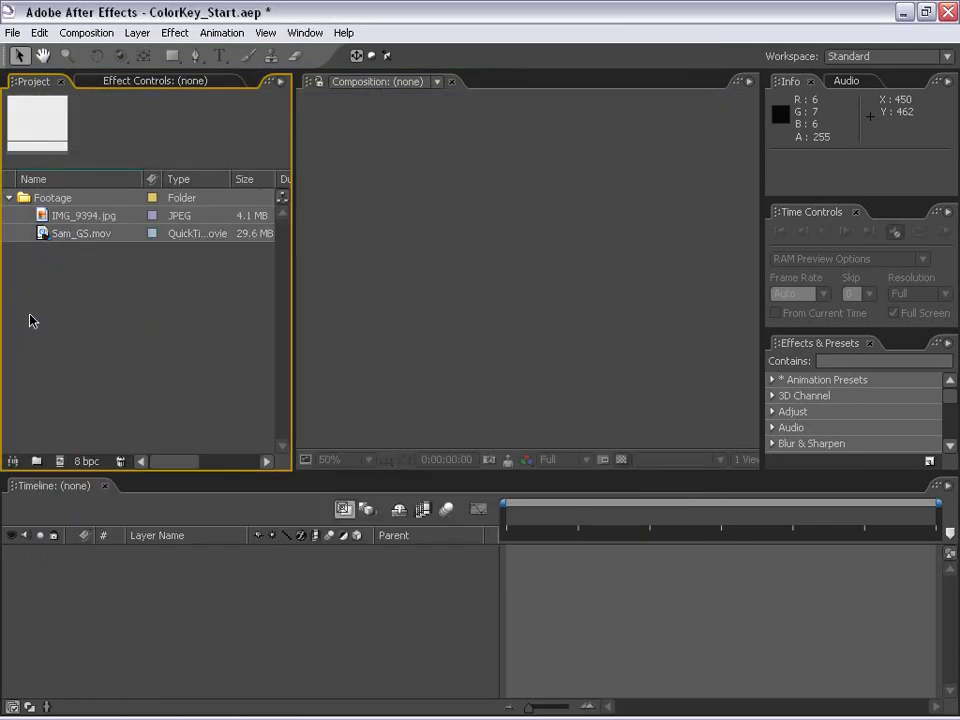
Create a composition from the Sam_GS.mov footage and move the current time to 0:00:02:02
click(49, 255)
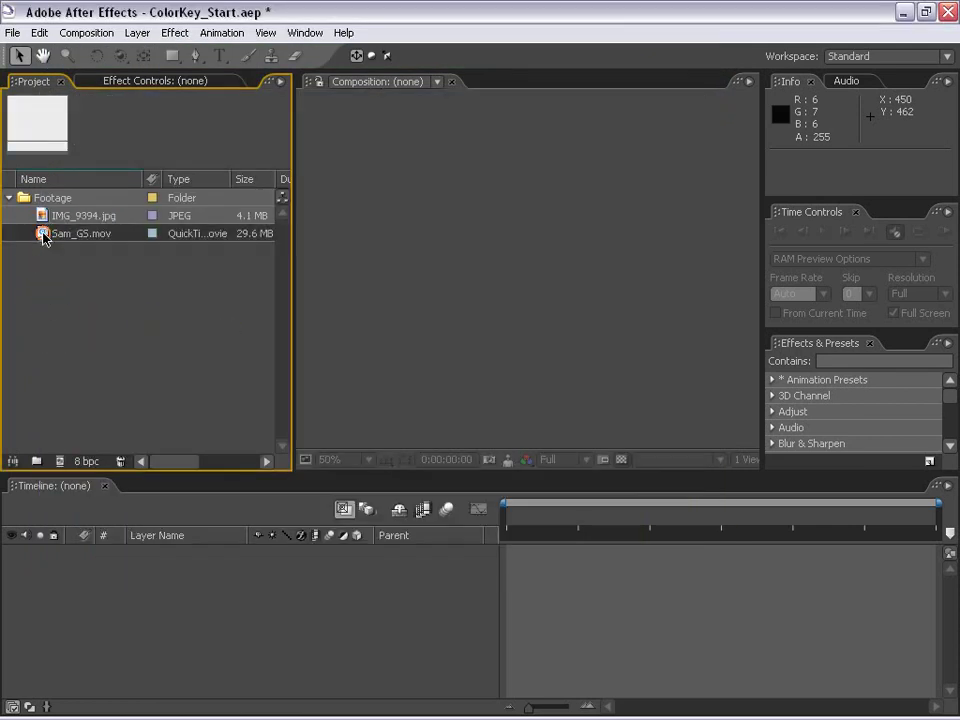
drag(39, 234, 480, 283)
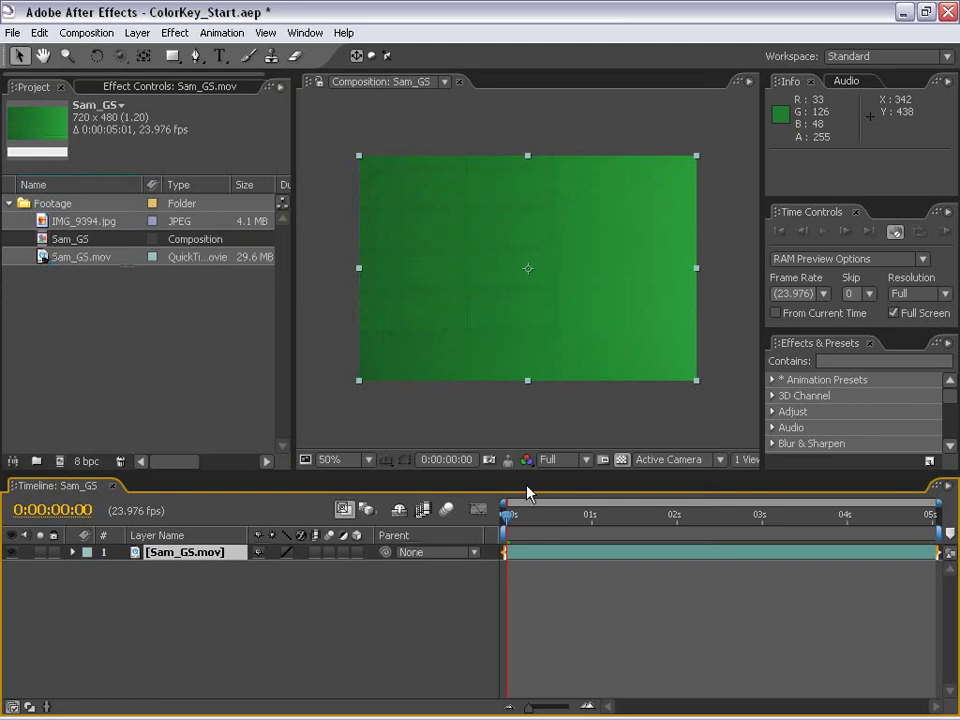
drag(531, 525, 684, 547)
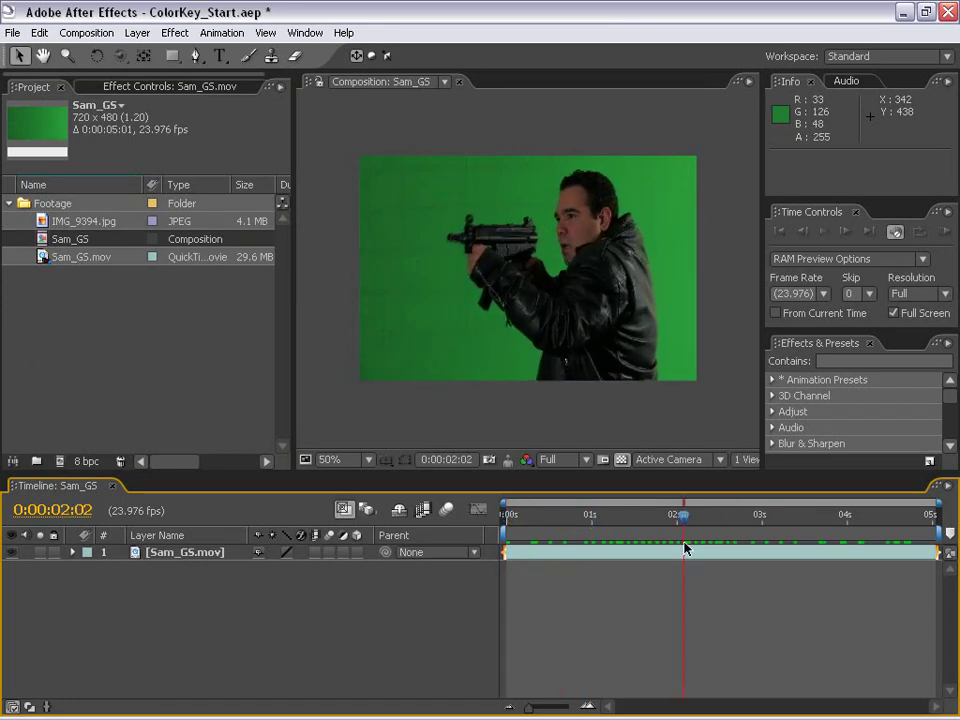
Examine the actor's edges and the green backdrop close up, and scrub the footage to 0:00:03:19
scroll(622, 418, up, 1)
drag(636, 298, 572, 323)
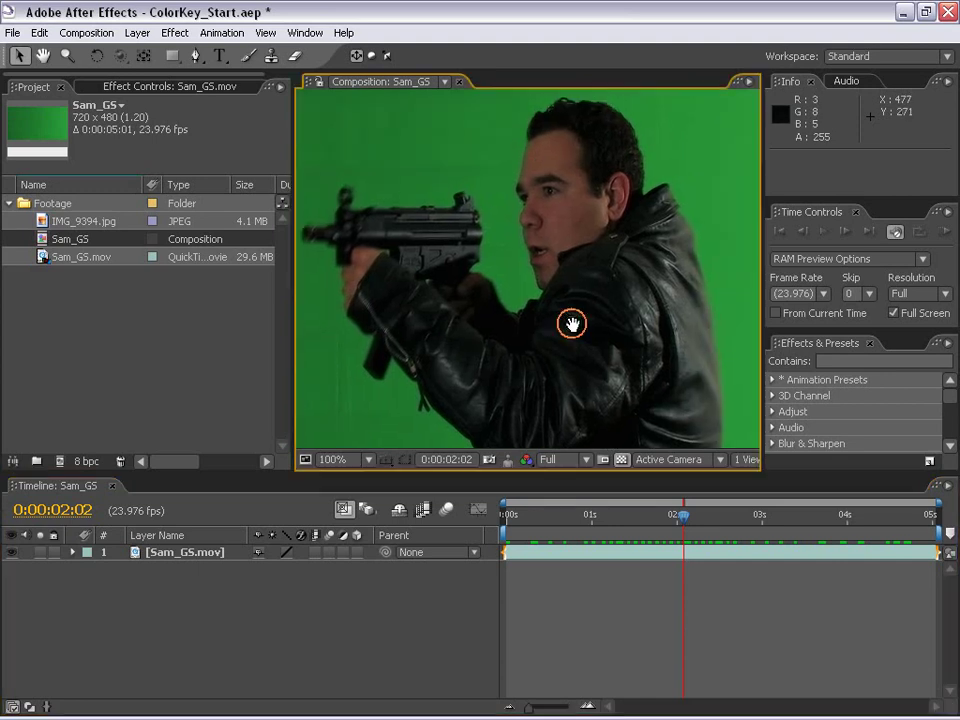
scroll(564, 336, down, 1)
click(669, 626)
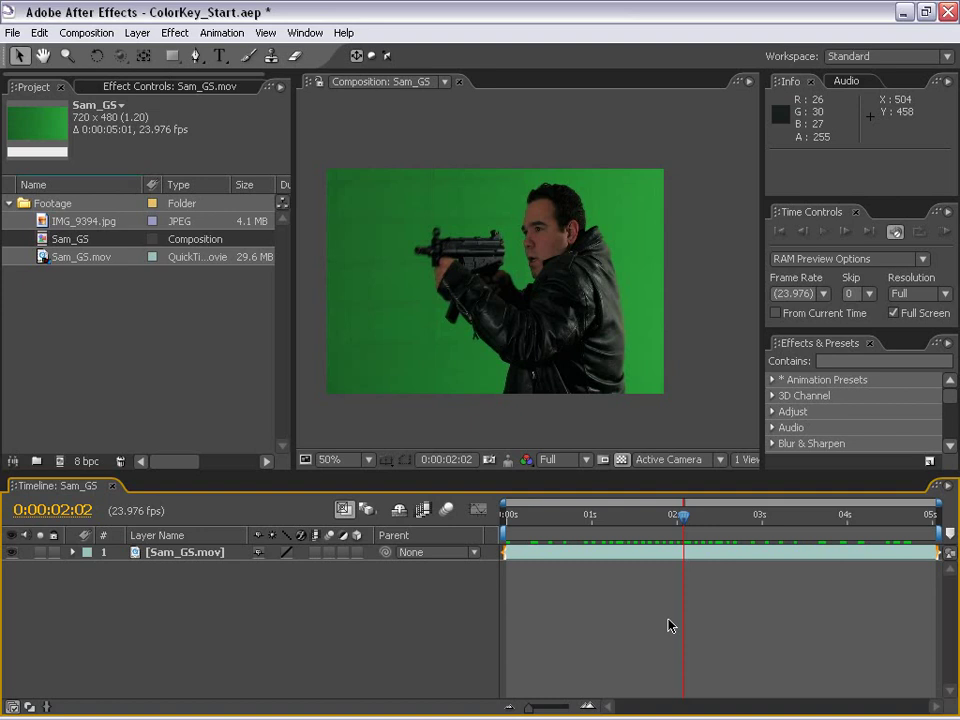
key(space)
drag(485, 339, 504, 322)
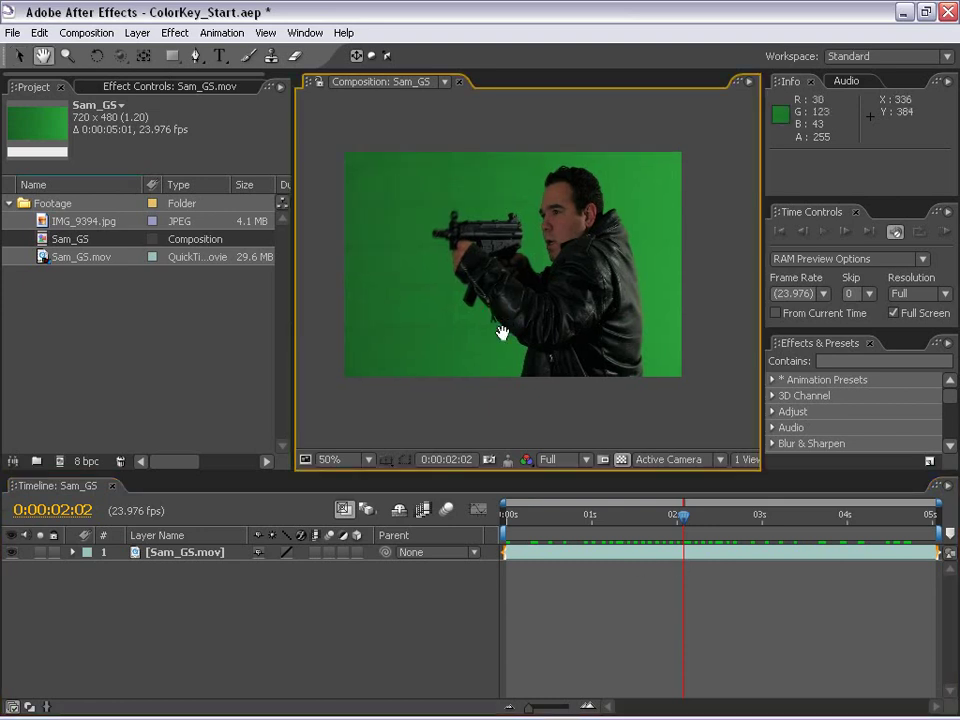
scroll(554, 270, up, 1)
drag(553, 270, 551, 375)
scroll(551, 375, down, 2)
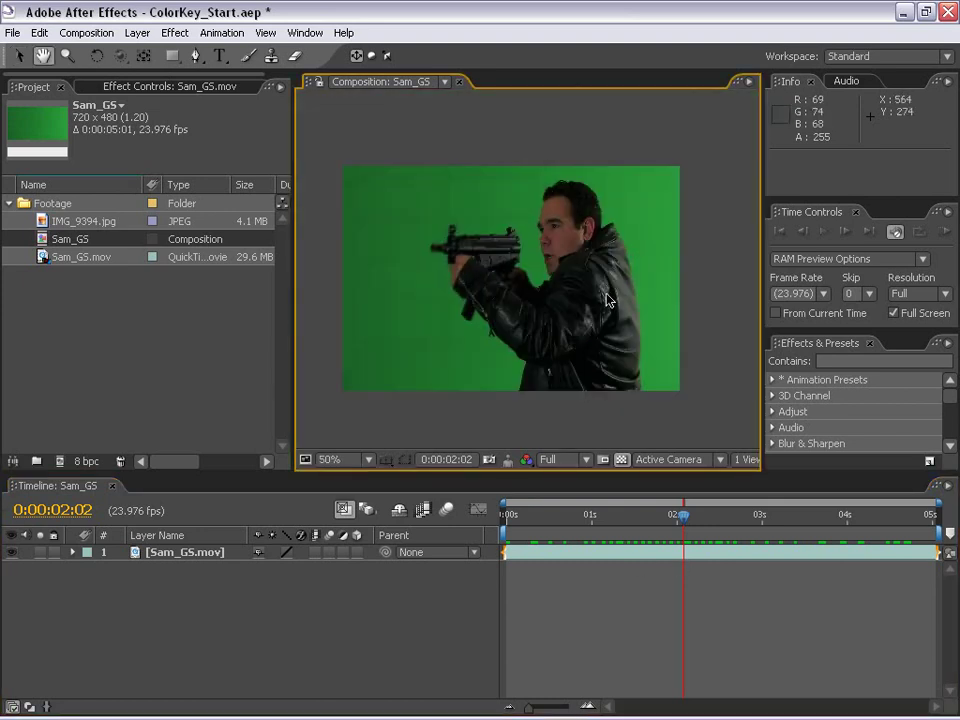
drag(683, 515, 829, 518)
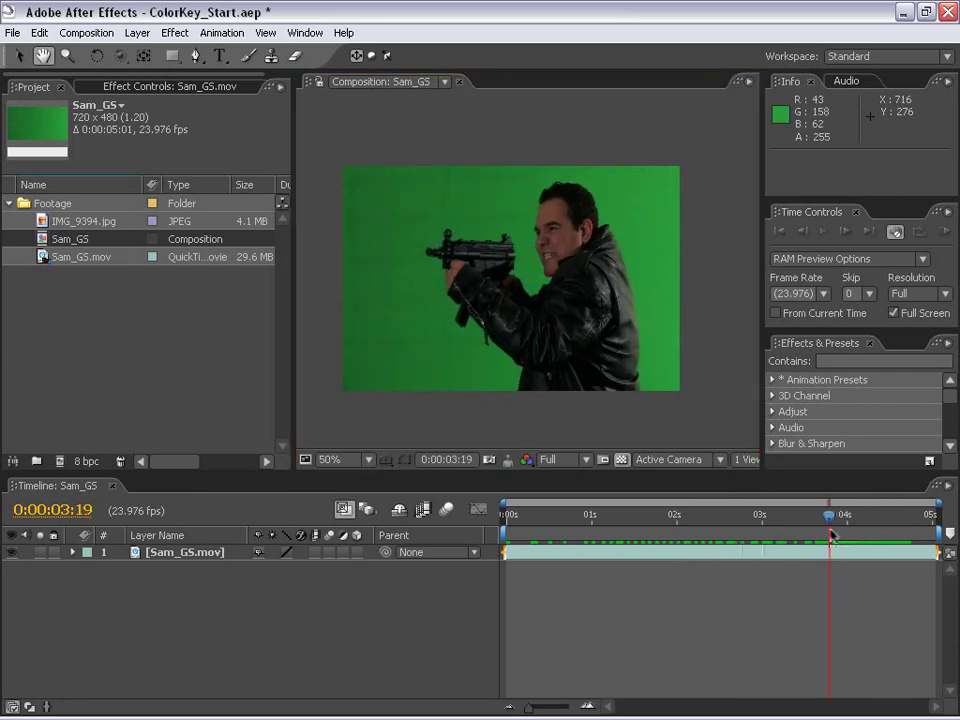
click(720, 560)
click(456, 539)
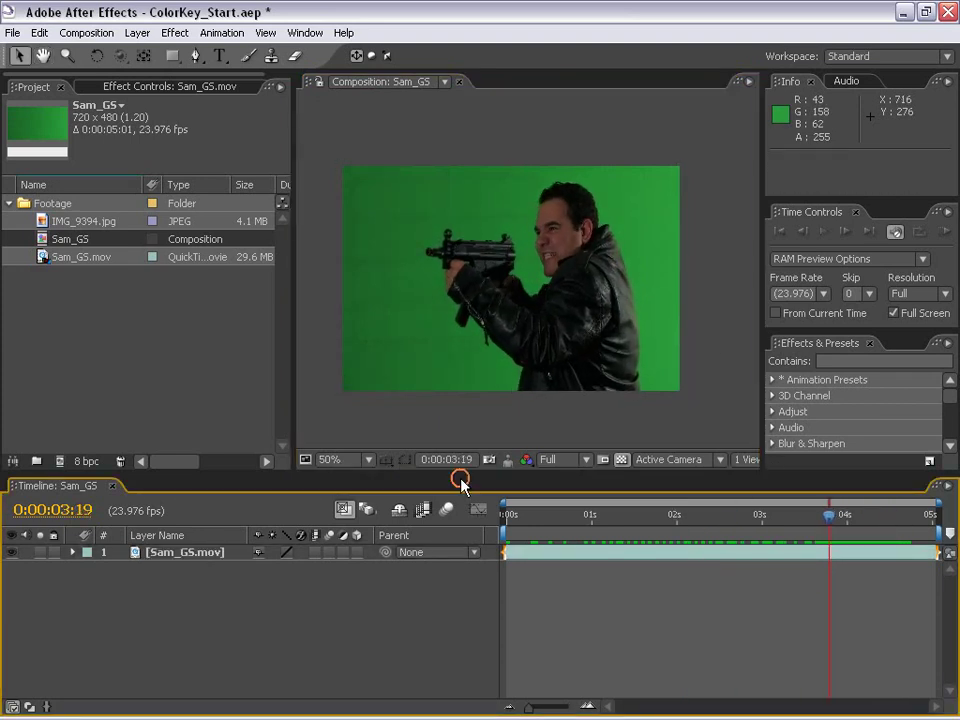
Apply the Keylight effect to the Sam_GS.mov layer and sample the green backdrop above the gun as the Screen Colour
click(386, 234)
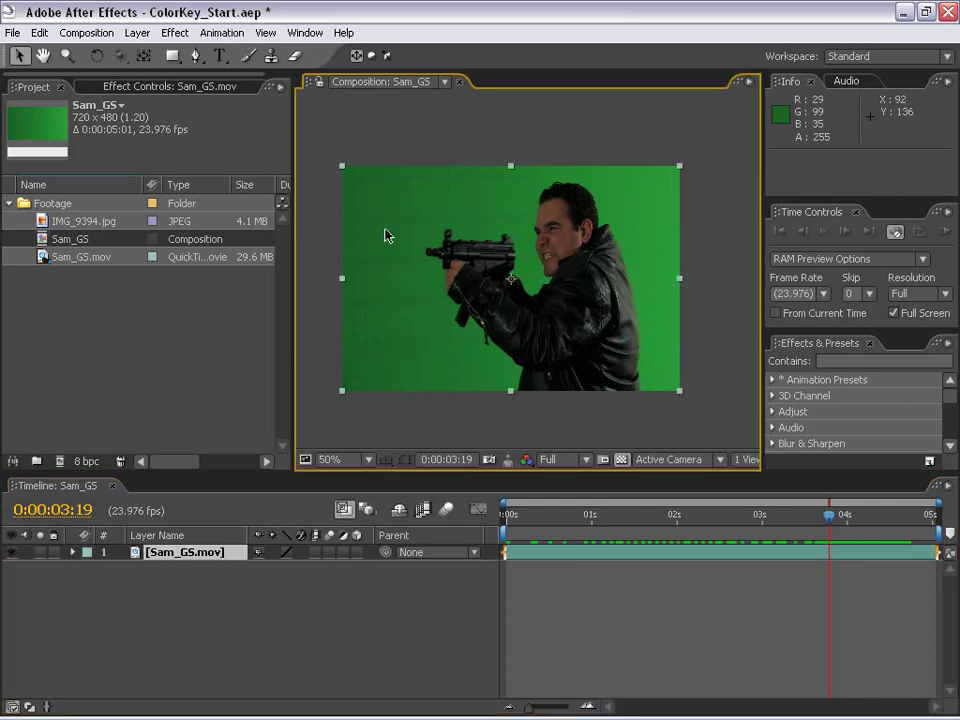
click(175, 32)
mouse_move(224, 270)
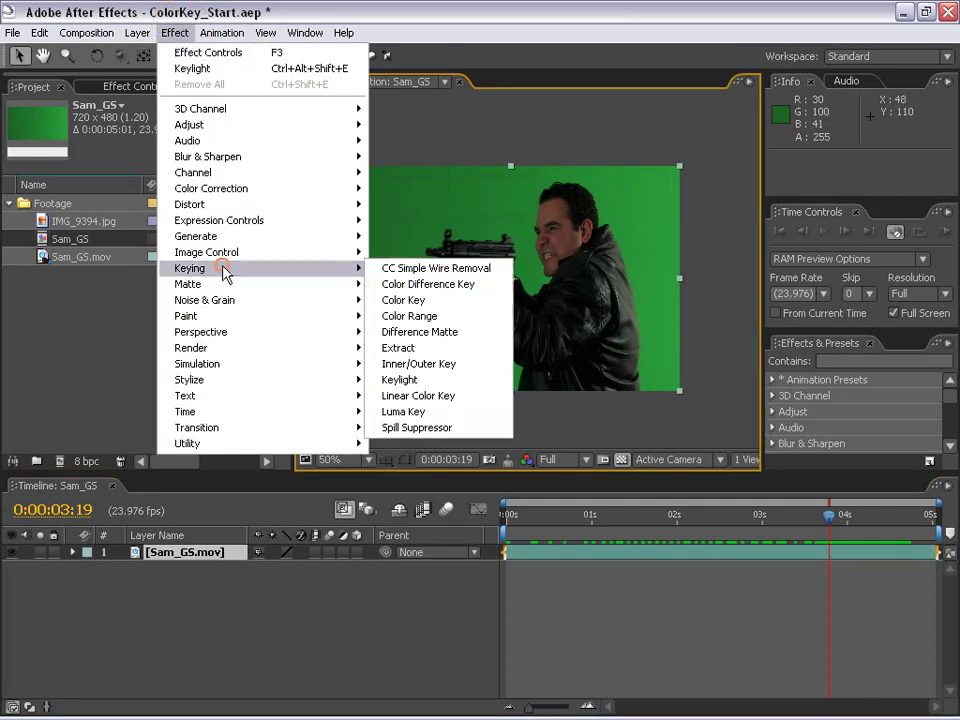
click(452, 380)
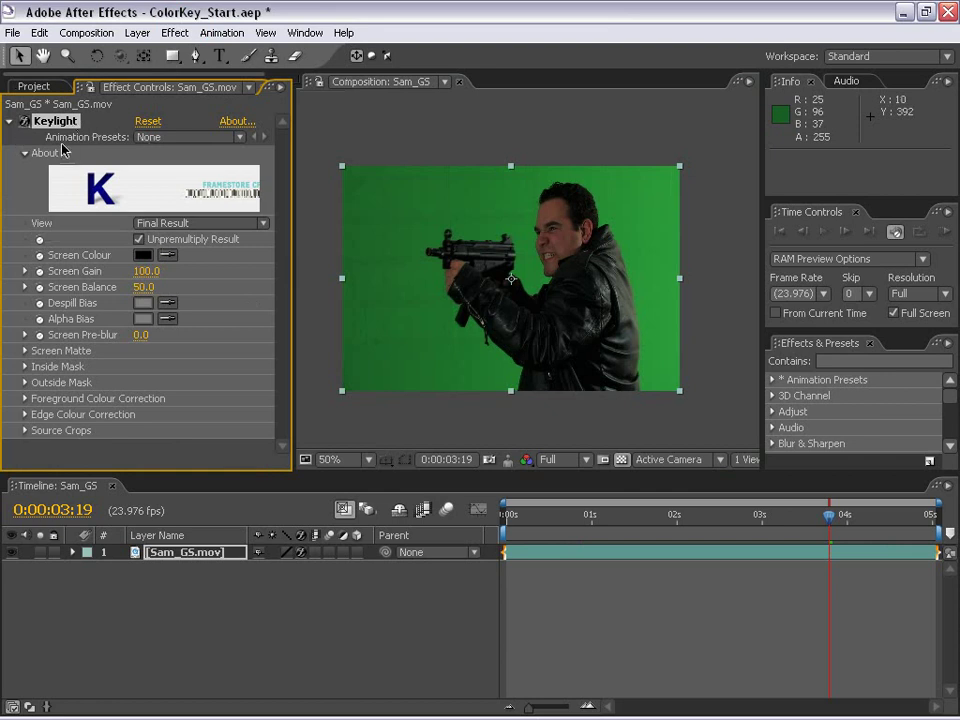
click(167, 255)
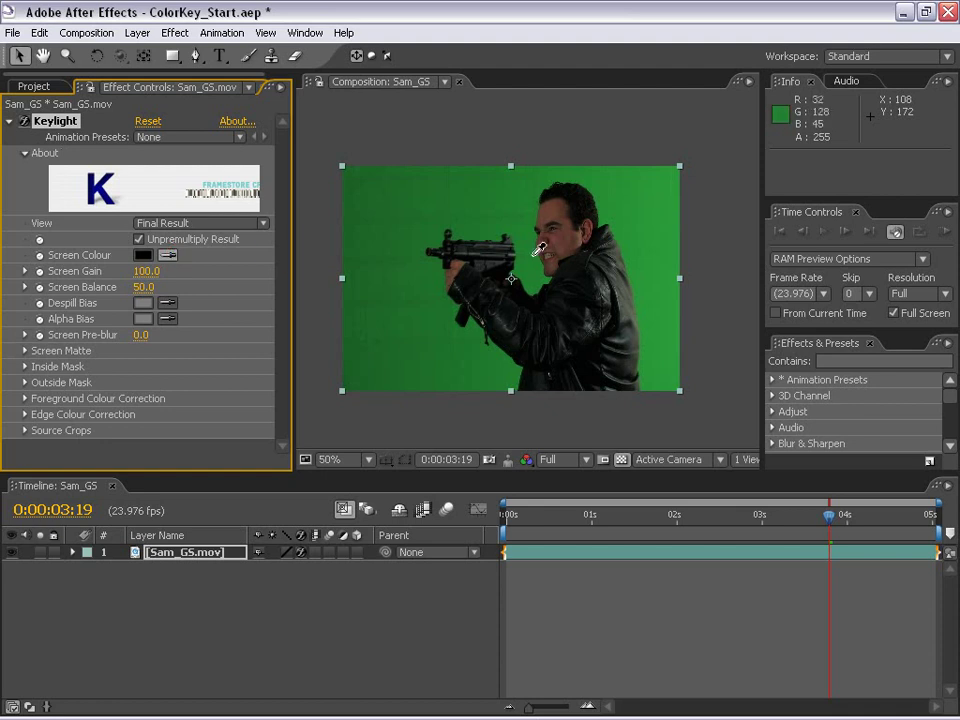
click(515, 220)
Inspect the keyed result close up and in full with the transparency grid off and on, leaving the grid on
key(period)
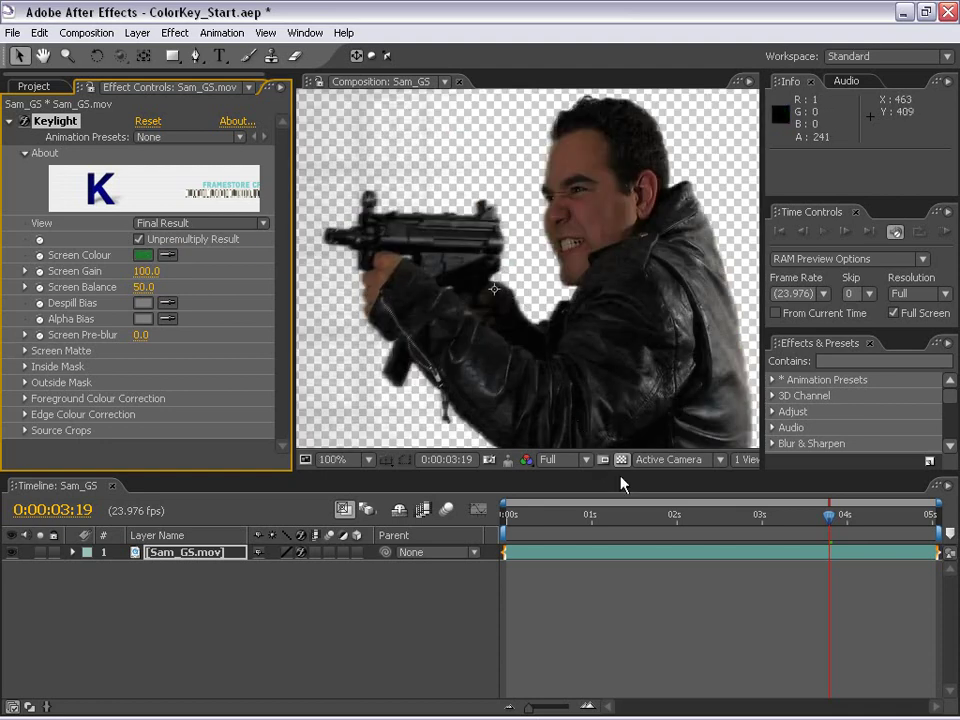
click(622, 459)
click(622, 459)
click(622, 459)
click(622, 459)
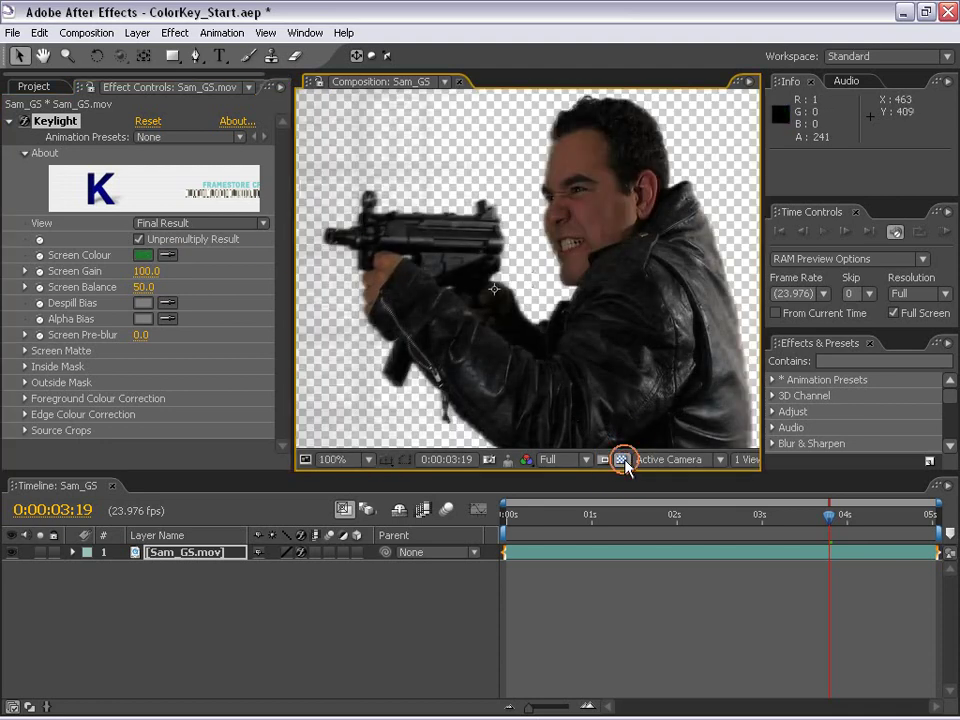
click(622, 459)
key(comma)
drag(536, 321, 536, 299)
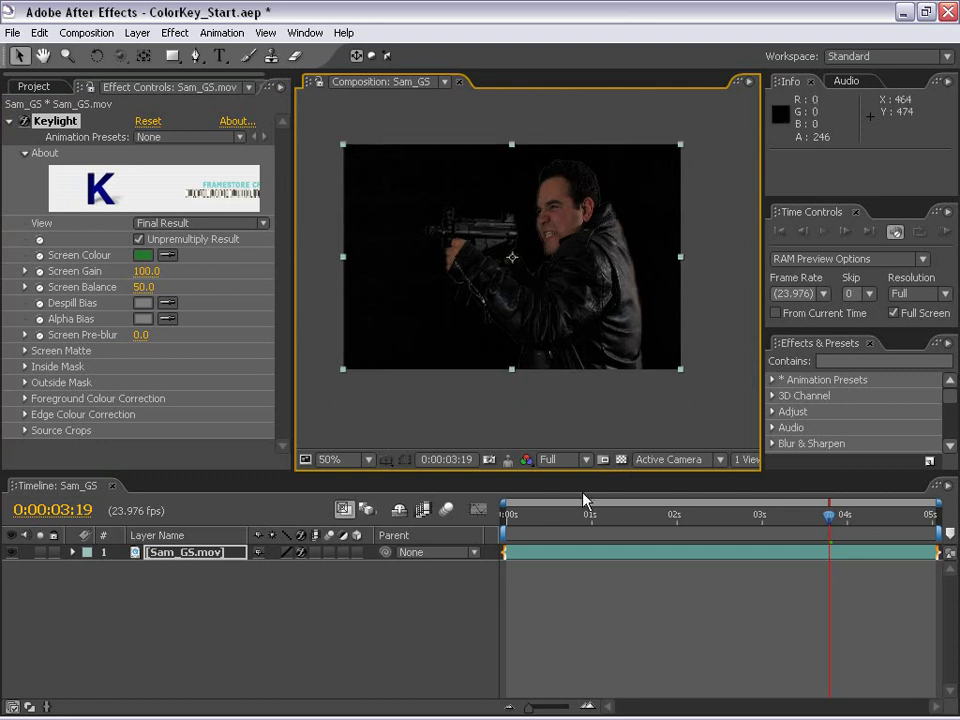
click(622, 459)
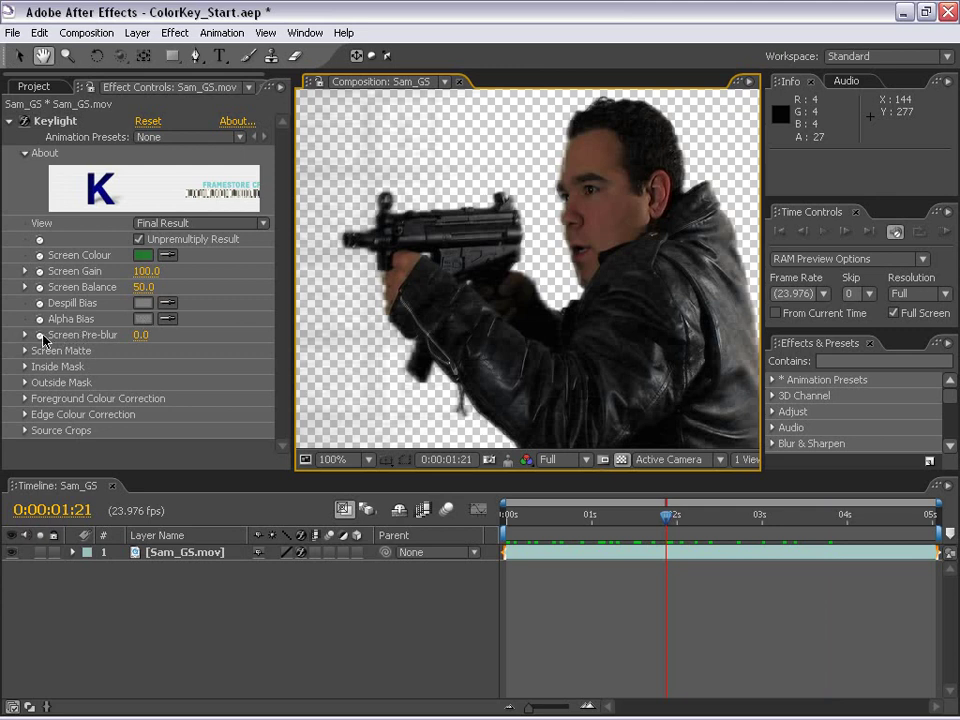
Set Keylight's Screen Pre-blur to 3
click(139, 338)
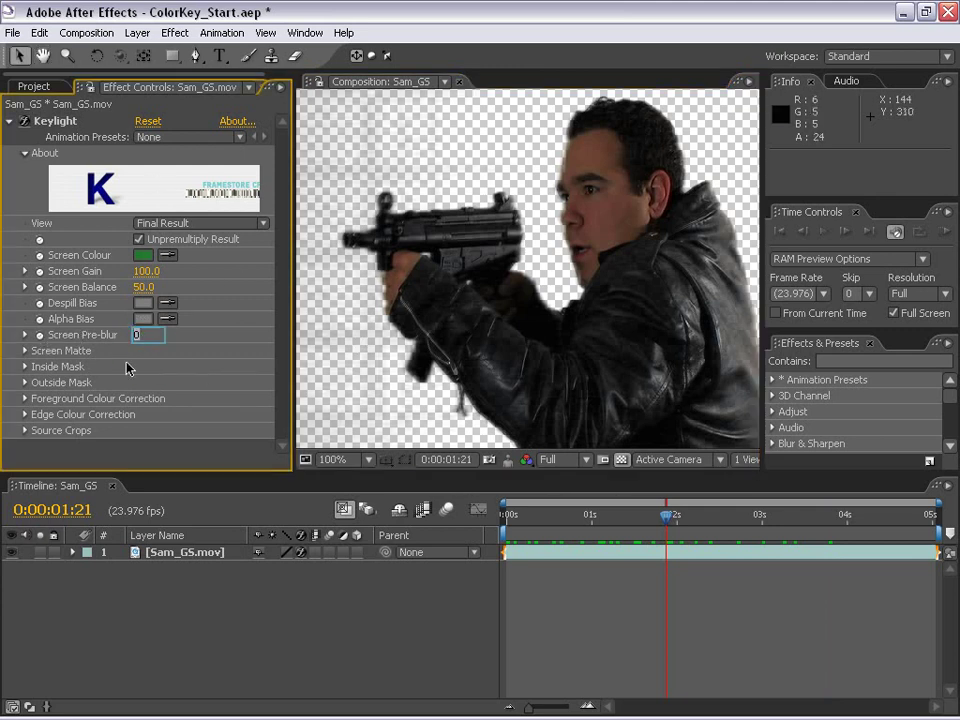
text(3)
key(Return)
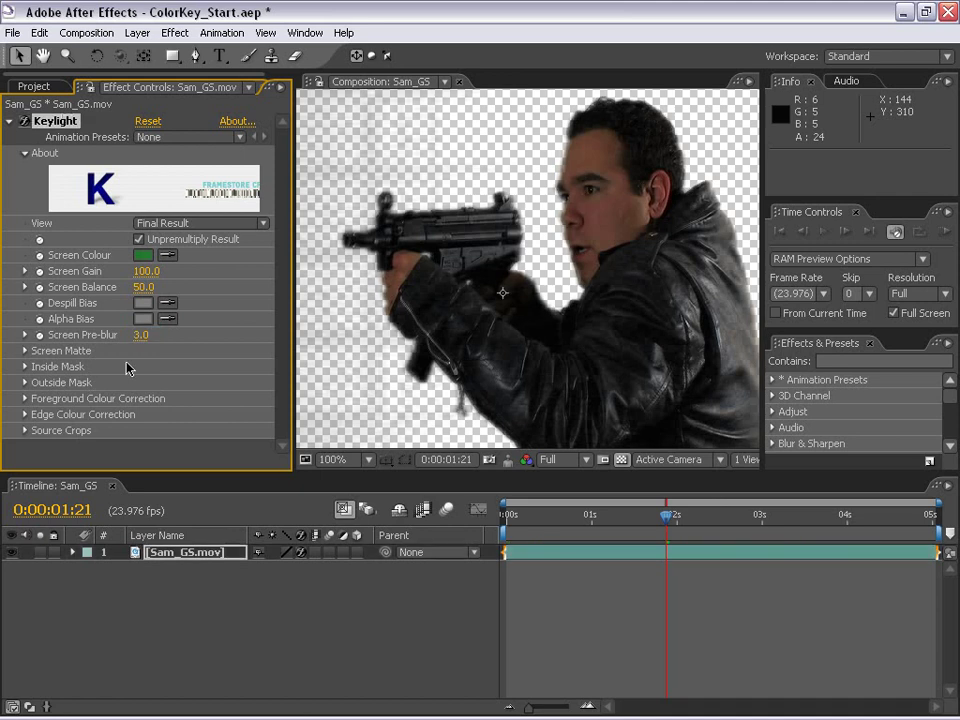
Set Keylight's Screen Pre-blur to 2.5 while judging the matte in the Screen Matte view, and return the view to Final Result
click(180, 223)
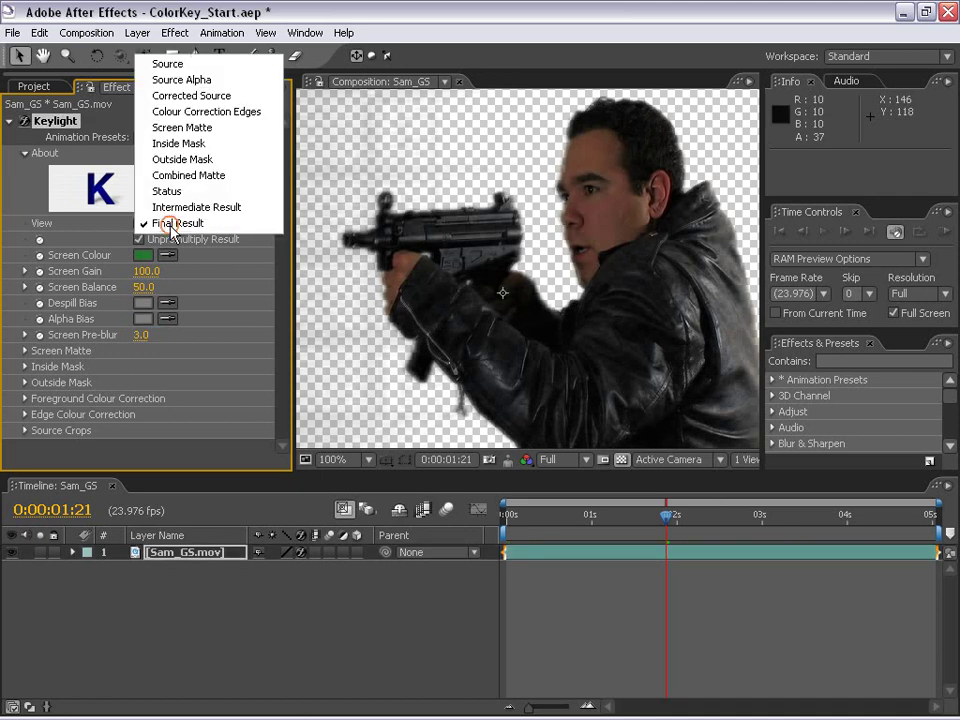
click(175, 133)
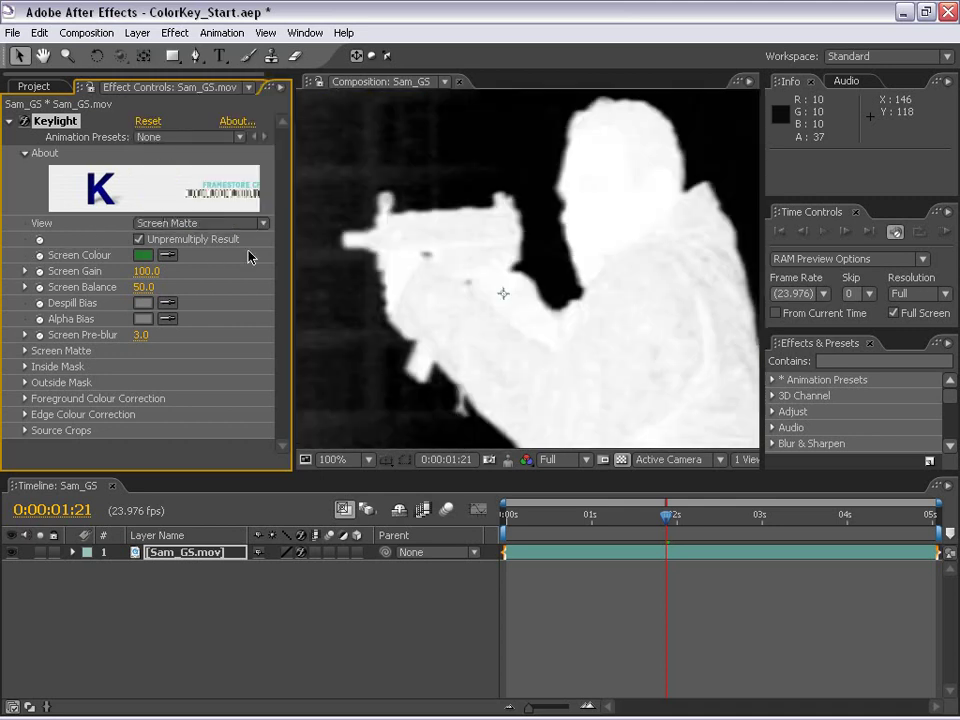
drag(142, 335, 120, 330)
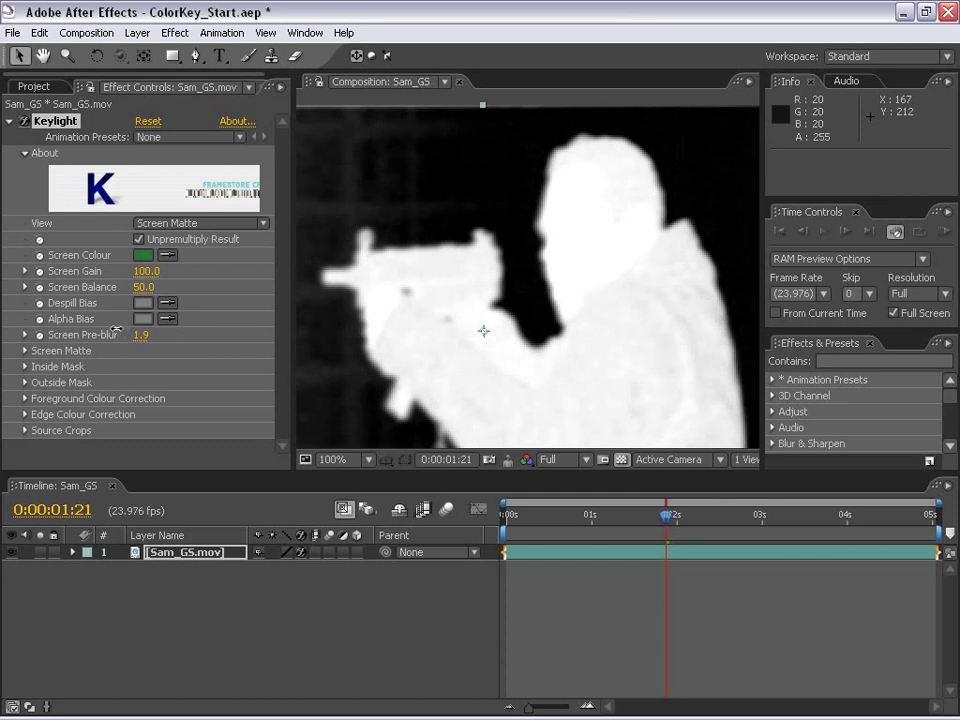
click(141, 336)
text(2.5)
key(Return)
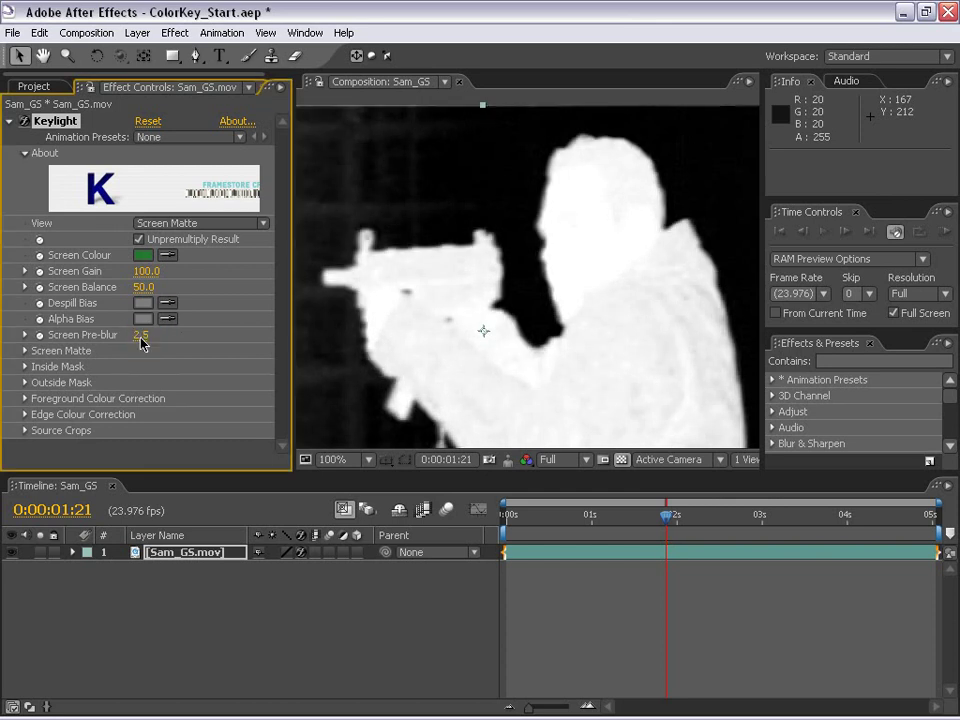
click(163, 224)
click(197, 325)
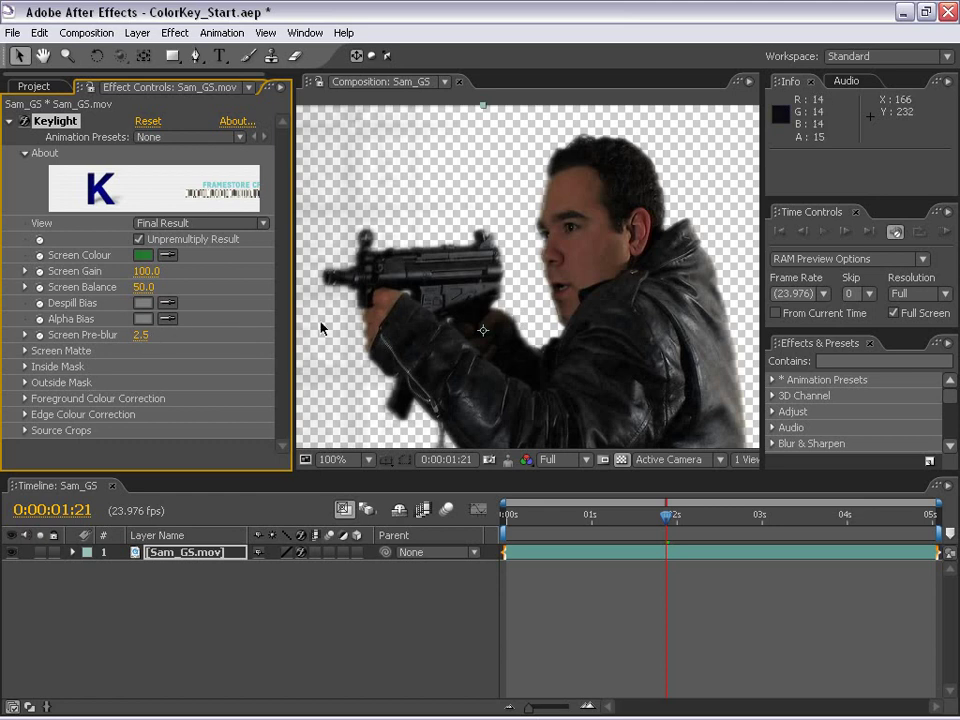
Expand Keylight's Screen Matte settings and switch the effect's view to Screen Matte
drag(464, 354, 473, 266)
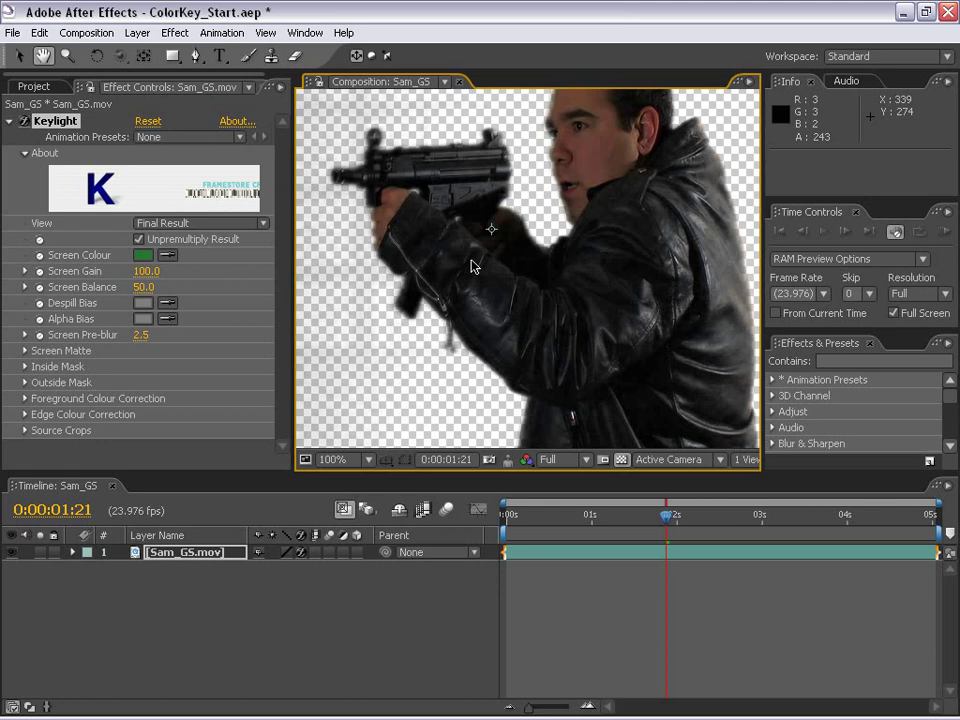
click(25, 350)
click(287, 418)
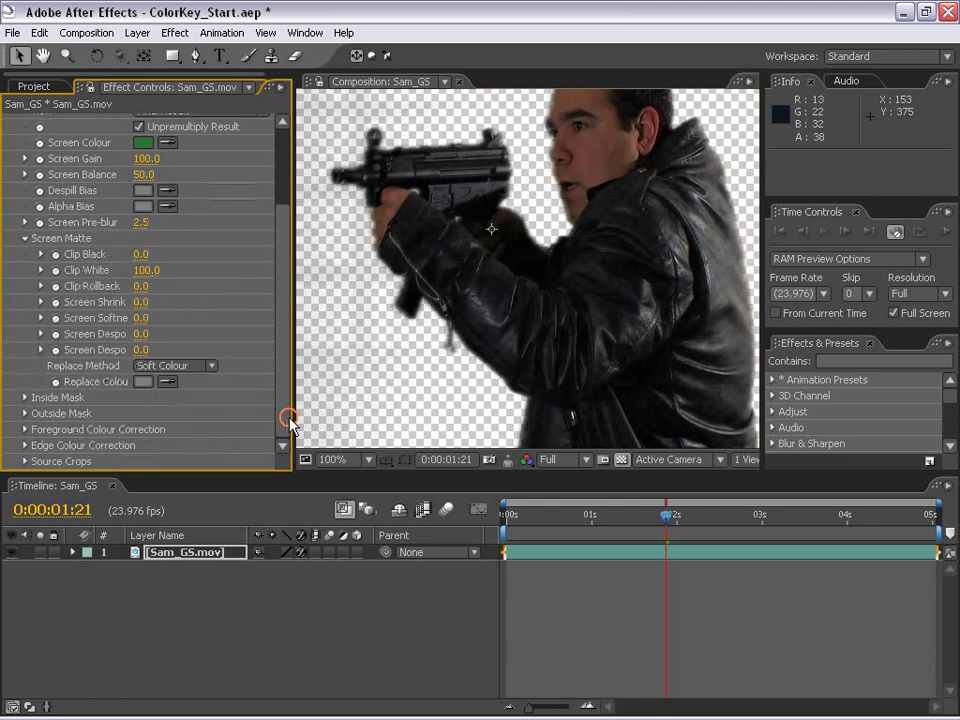
drag(279, 339, 279, 292)
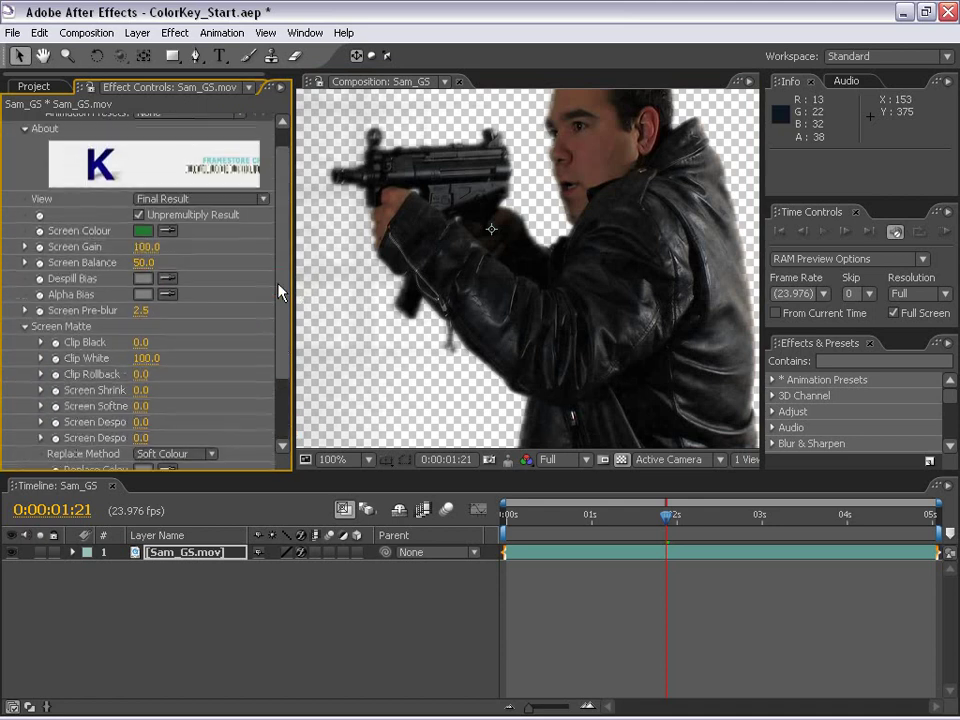
click(152, 203)
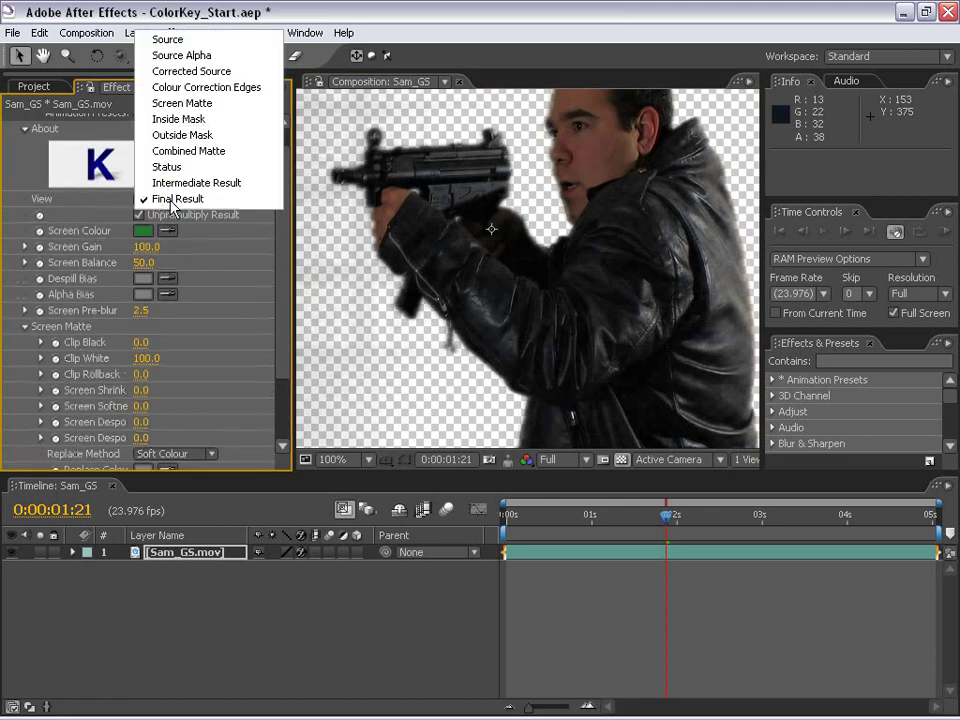
click(185, 104)
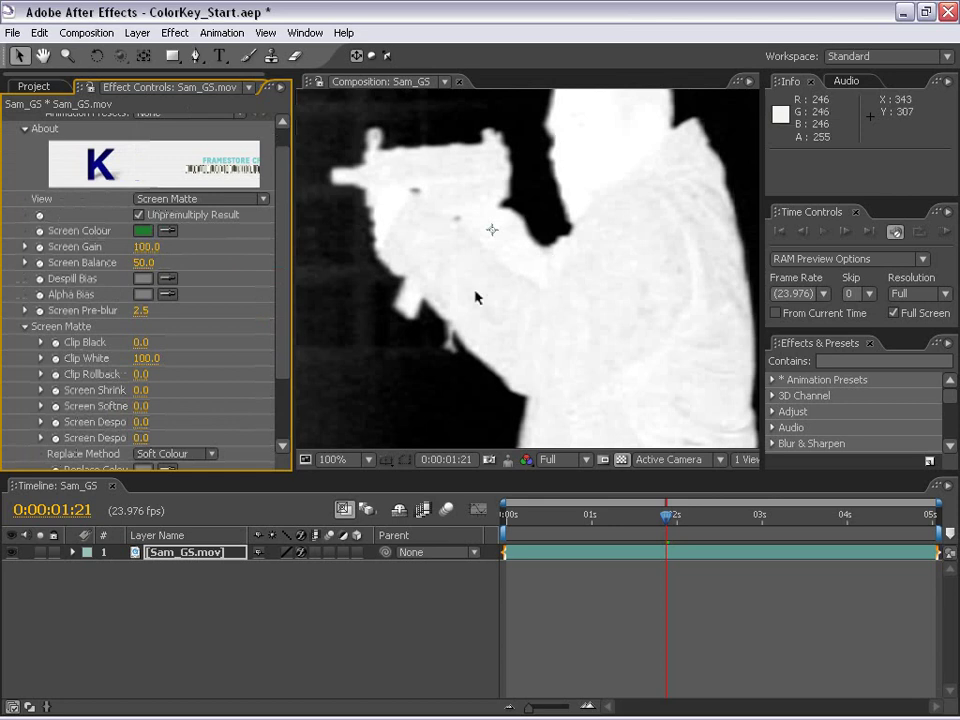
Examine the screen matte across the actor, the gun and the backdrop for areas that are not pure white or black
key(h)
drag(418, 180, 447, 285)
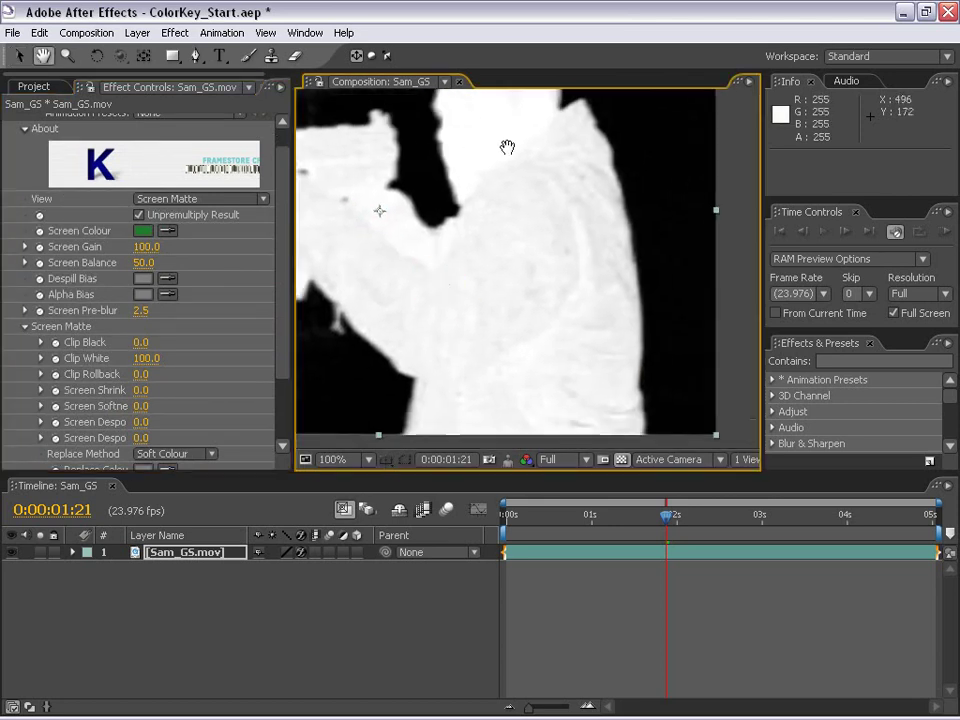
drag(508, 148, 534, 285)
drag(653, 246, 348, 263)
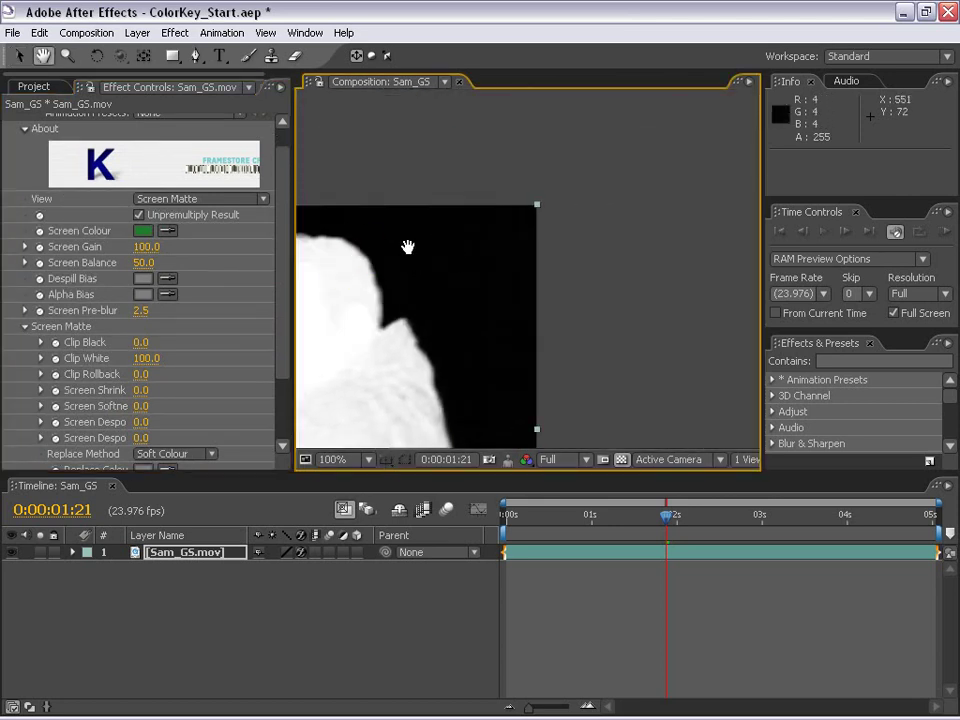
drag(407, 246, 642, 153)
drag(331, 311, 557, 298)
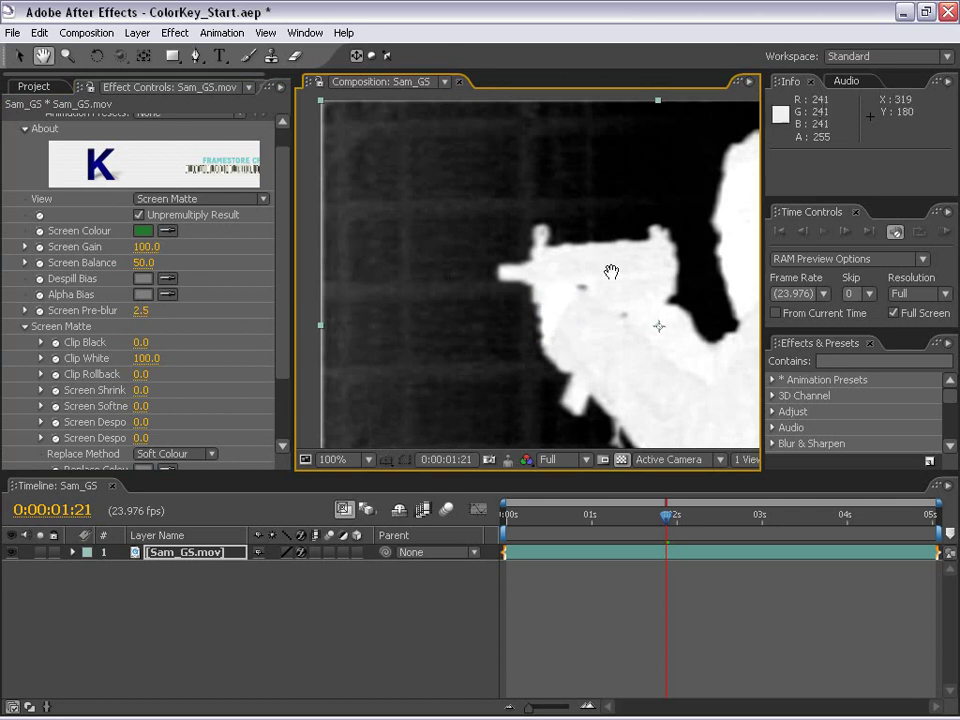
drag(611, 272, 529, 208)
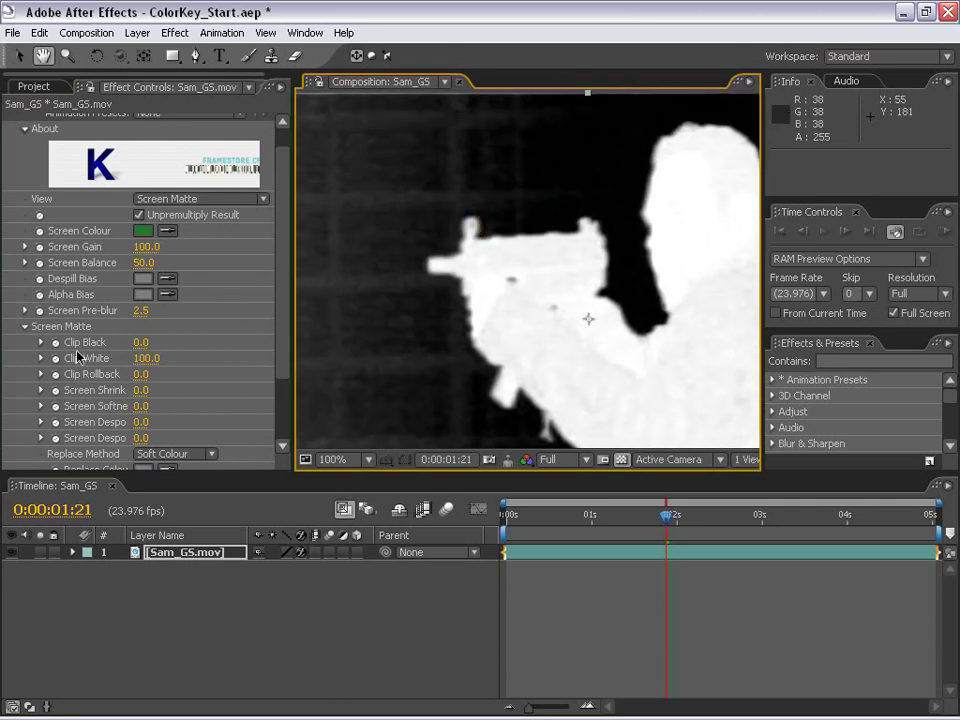
Set the screen matte's Clip Black to 35 and Clip White to 75
drag(138, 346, 148, 343)
drag(433, 262, 538, 318)
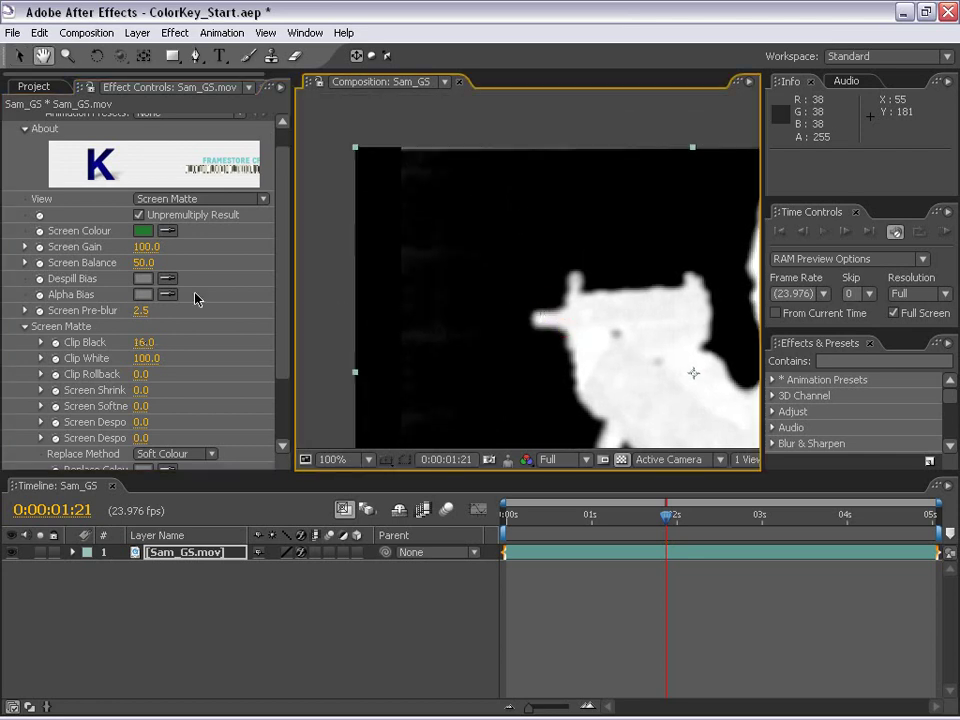
drag(146, 343, 150, 341)
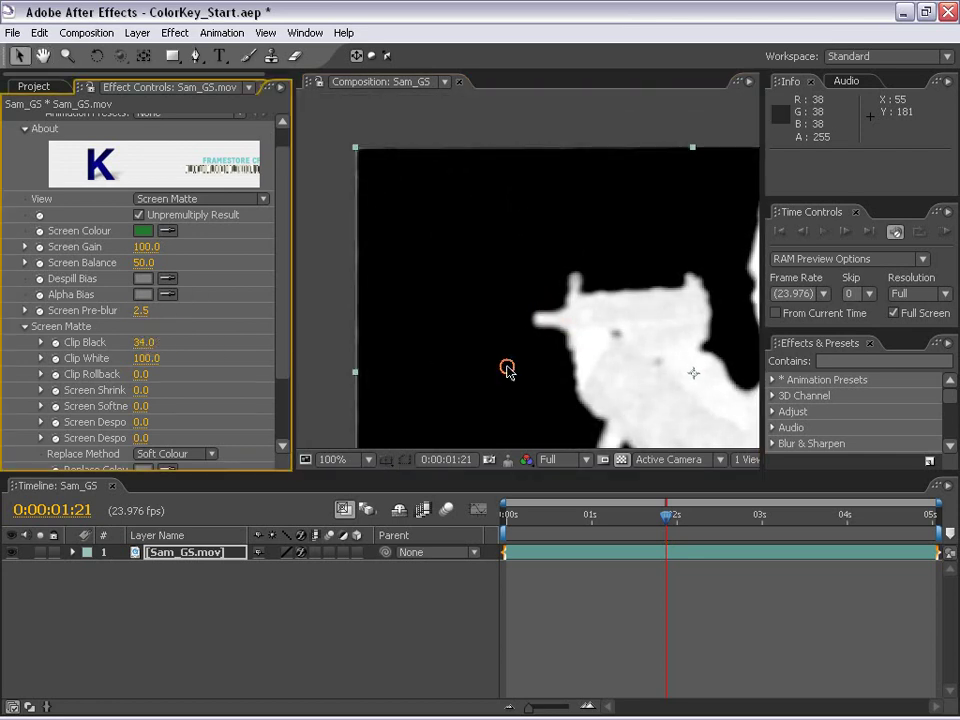
drag(715, 436, 445, 302)
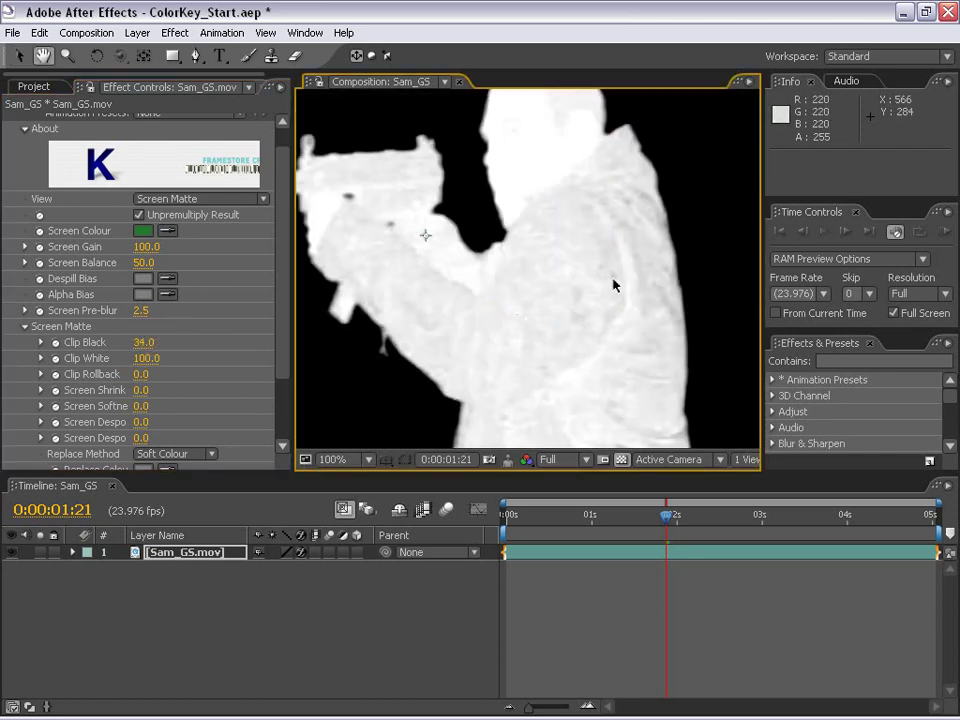
drag(137, 358, 160, 359)
click(146, 342)
text(35)
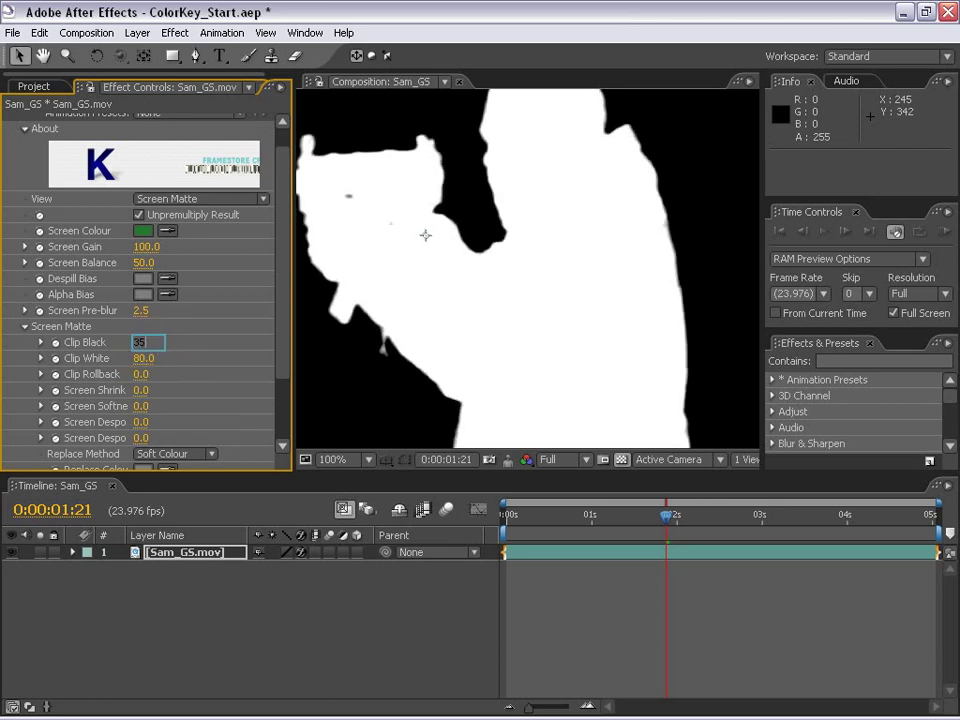
key(Tab)
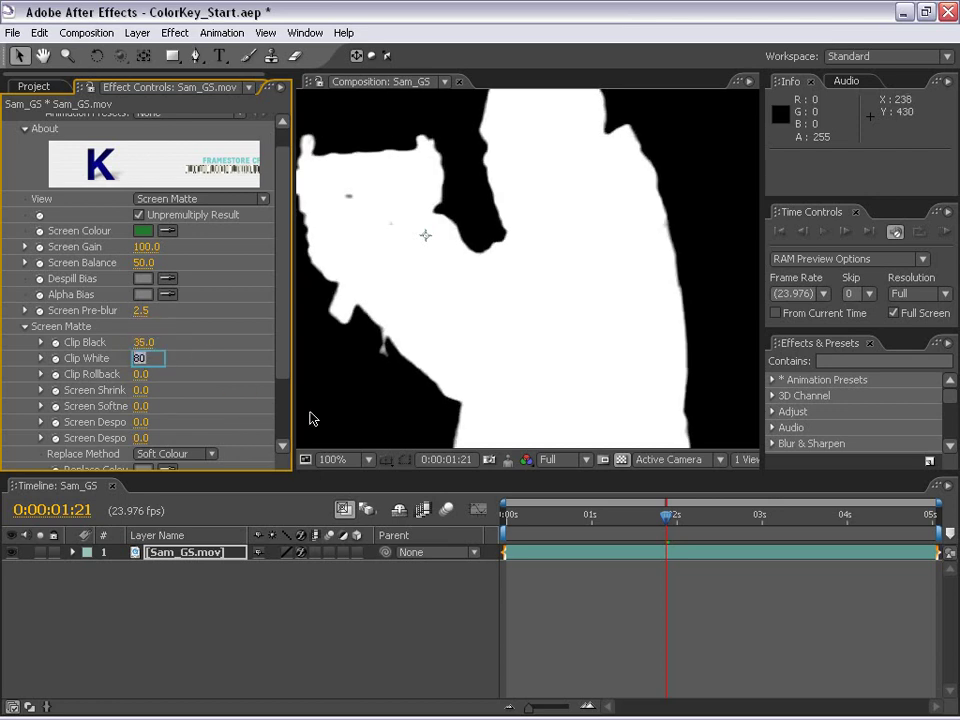
key(Return)
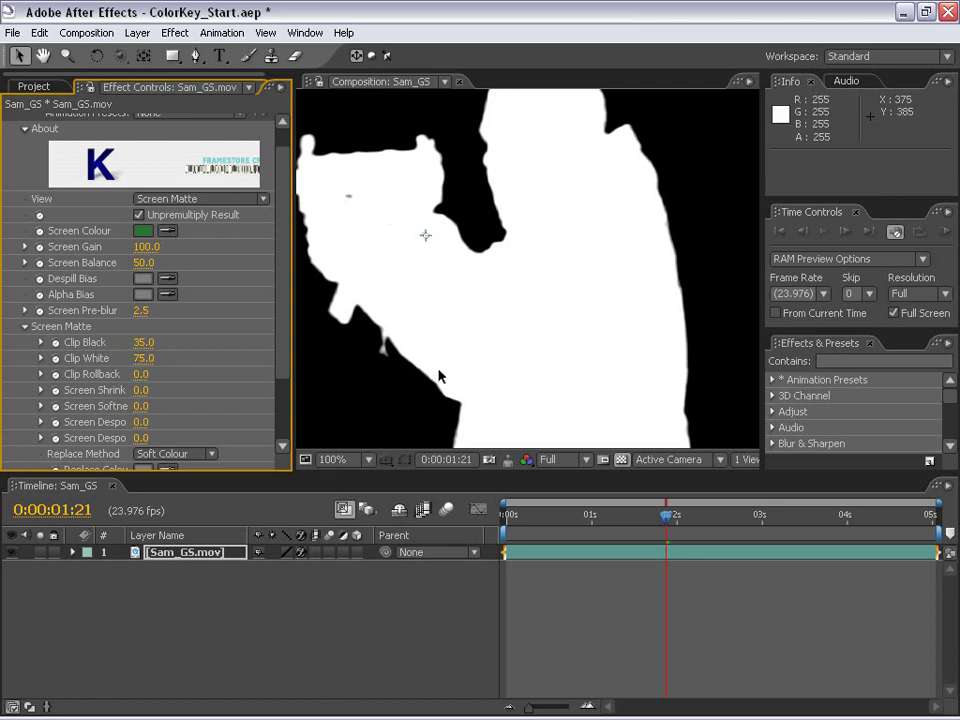
Return Keylight's view to Final Result and examine the keyed edges of the actor up close
key(comma)
key(comma)
click(155, 196)
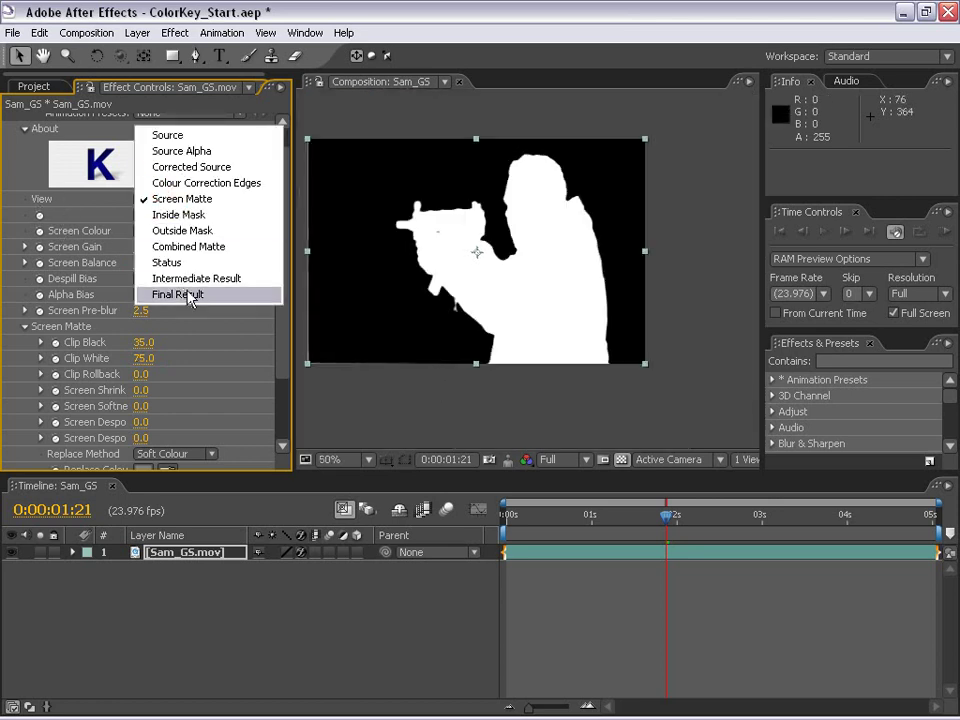
click(189, 296)
key(period)
drag(573, 187, 639, 145)
scroll(550, 346, up, 1)
drag(478, 265, 559, 369)
key(comma)
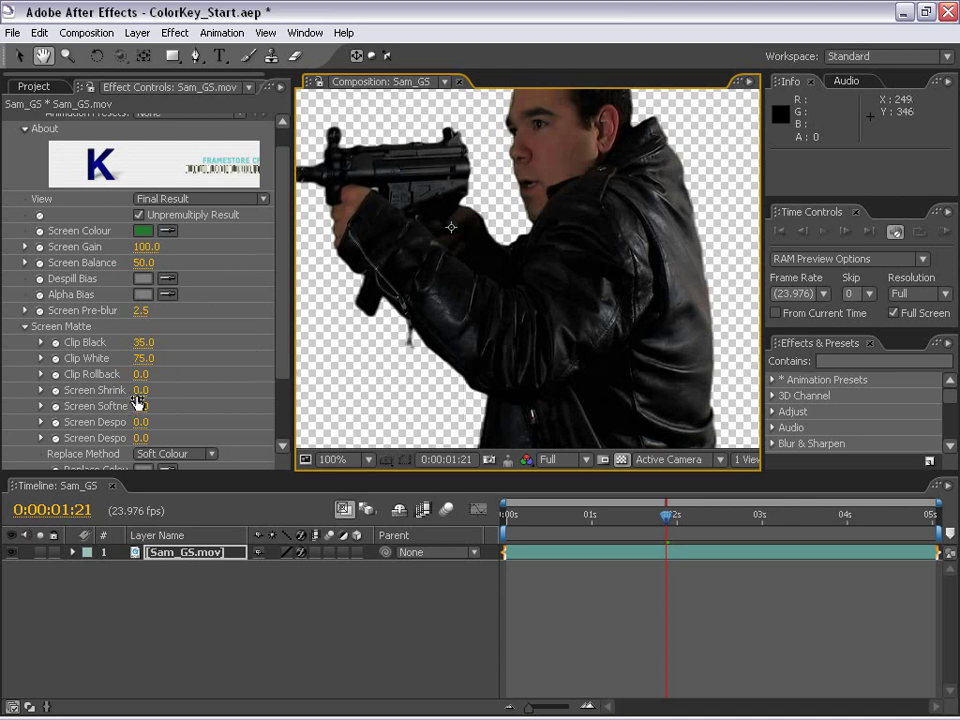
Set the matte's Screen Shrink value to -0.5
drag(137, 392, 174, 382)
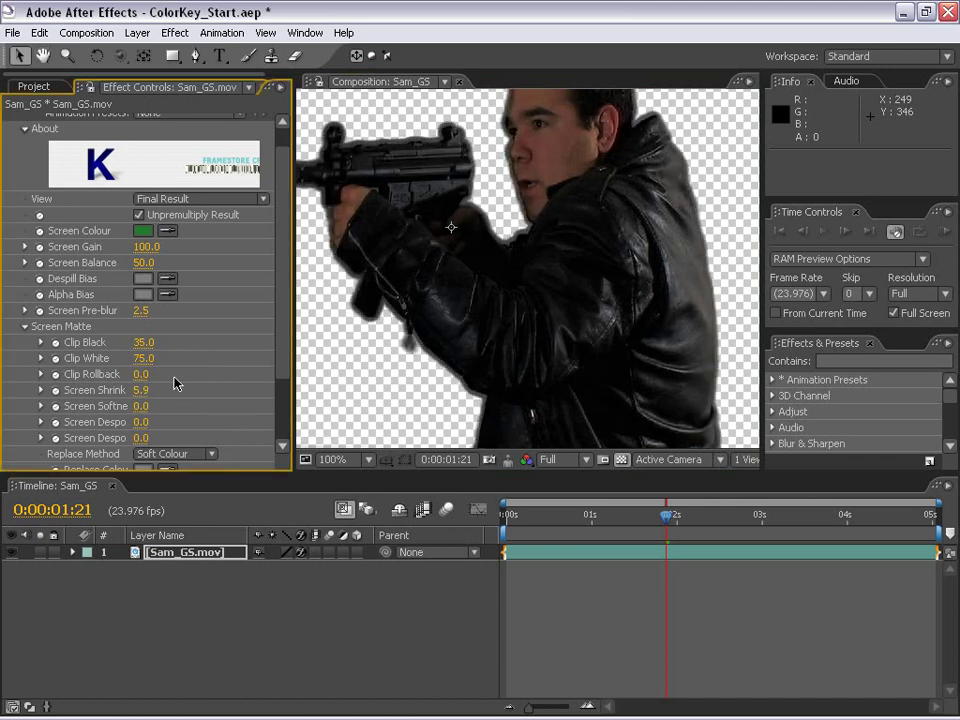
click(150, 389)
text(0)
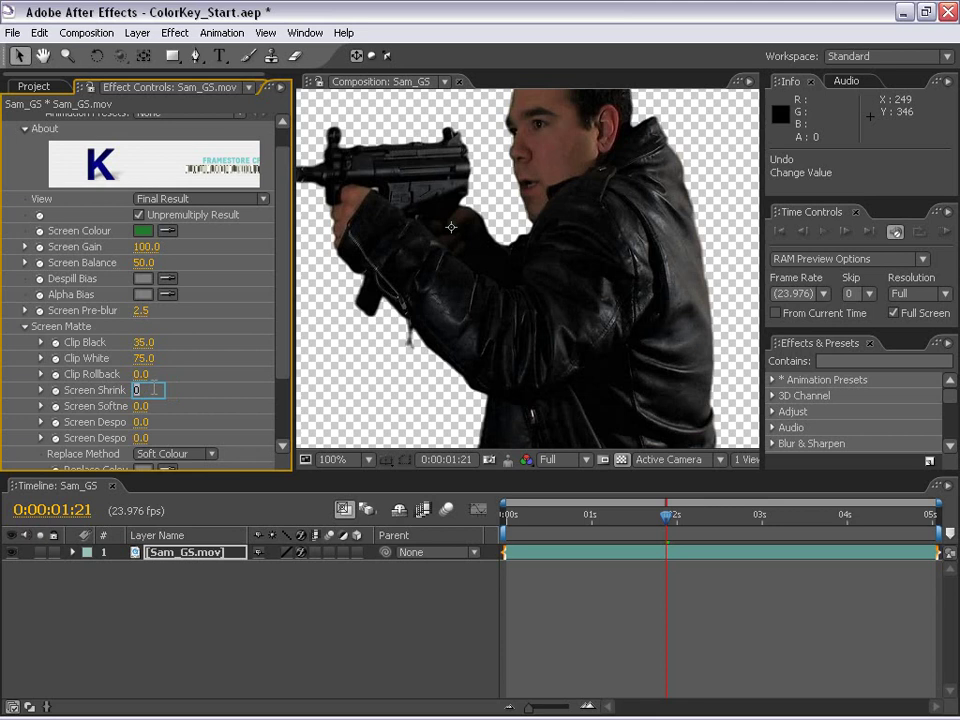
text(0.5)
key(Return)
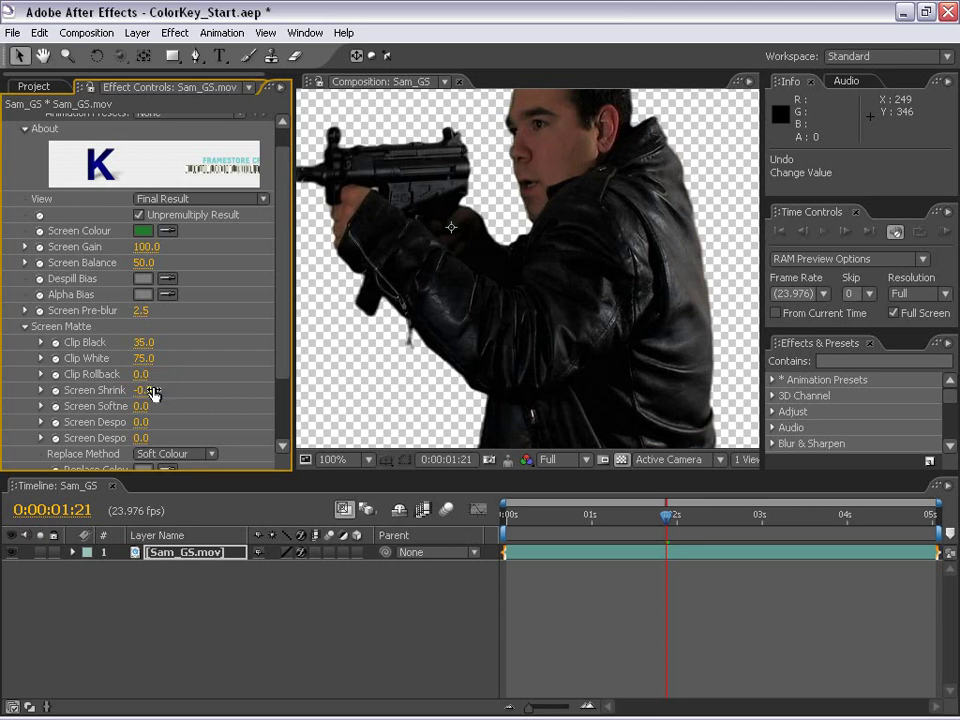
Examine the tightened edges around the actor's face, hair and jacket at close range and at 100%
scroll(420, 275, up, 1)
key(space)
drag(521, 243, 516, 344)
scroll(516, 344, up, 1)
scroll(516, 344, down, 2)
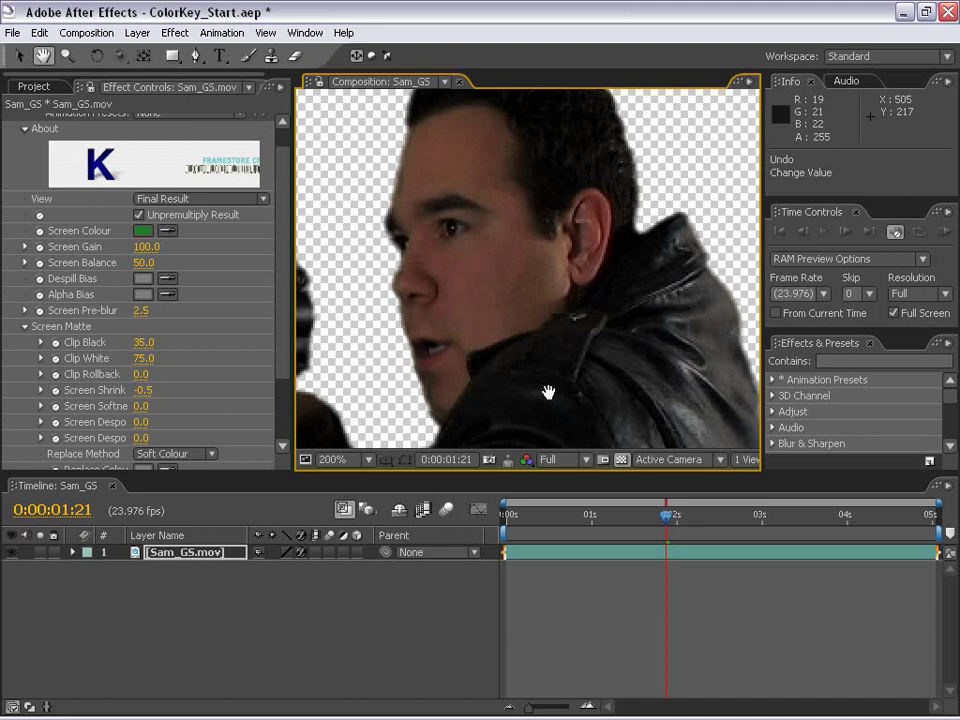
scroll(548, 392, down, 1)
scroll(278, 237, up, 1)
scroll(277, 237, down, 2)
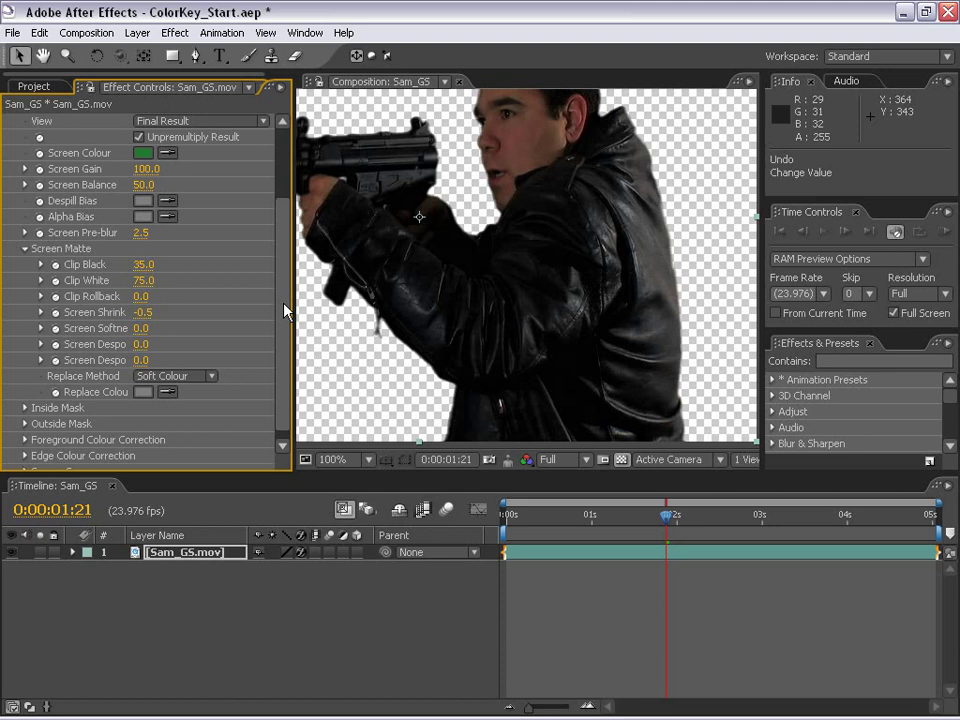
key(space)
drag(587, 401, 544, 379)
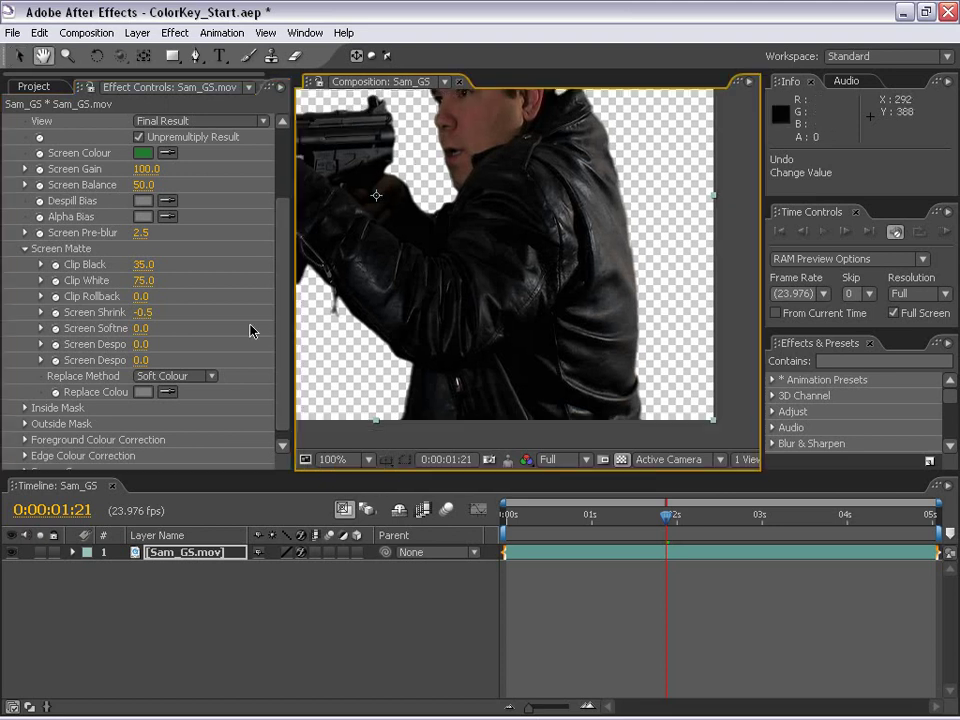
Switch Keylight's view to Intermediate Result and examine the gun, hands and sleeve for green spill
click(283, 334)
scroll(180, 195, up, 1)
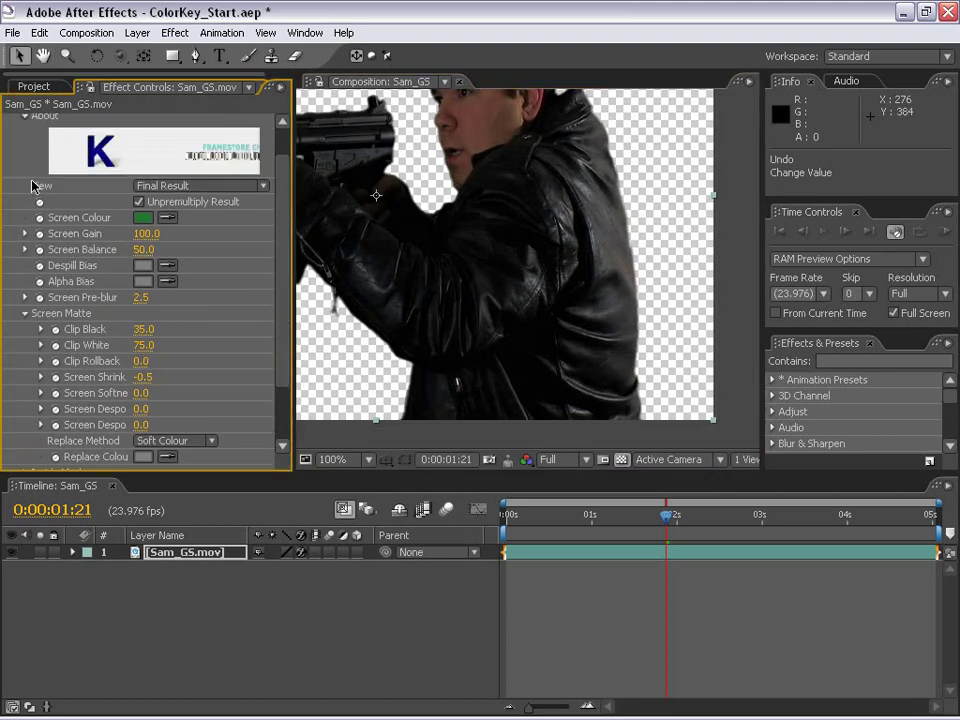
key(space)
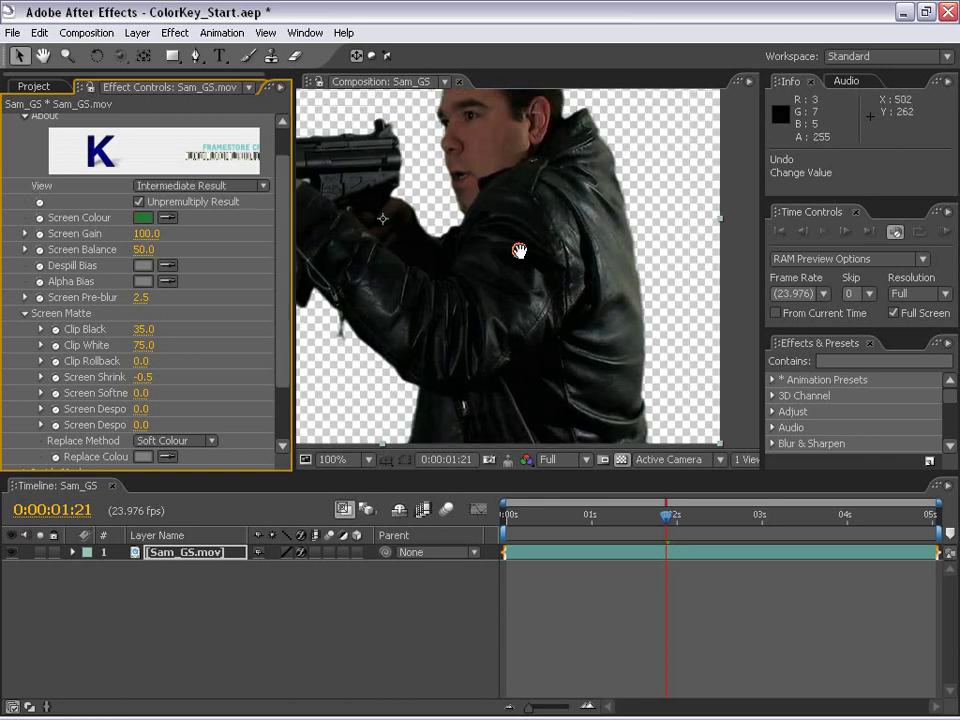
drag(519, 251, 519, 317)
scroll(510, 319, up, 1)
drag(574, 233, 542, 298)
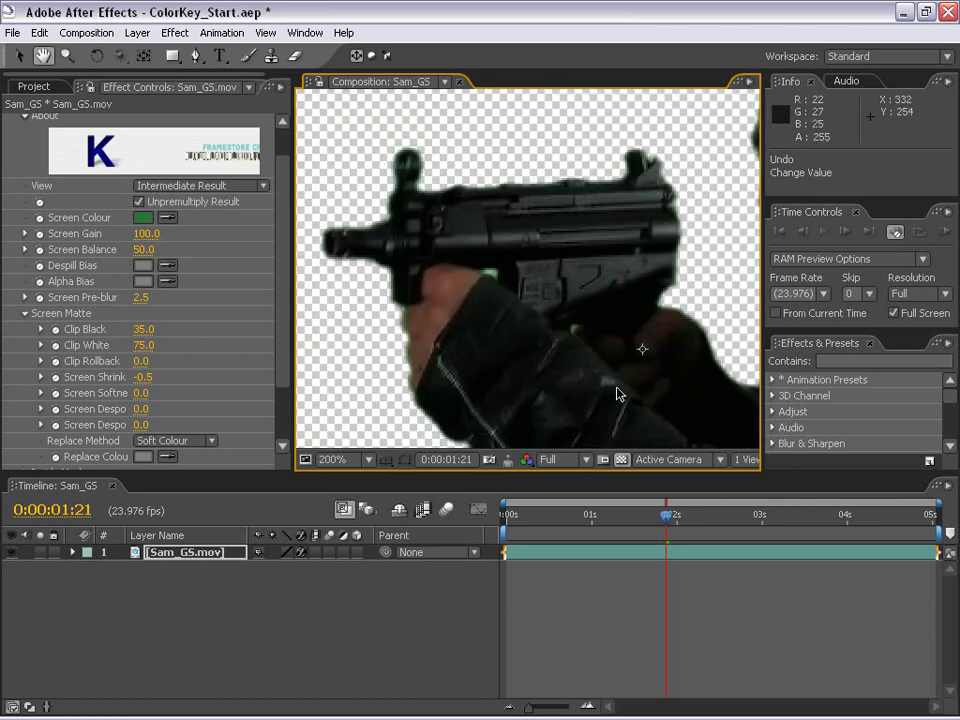
drag(648, 440, 484, 282)
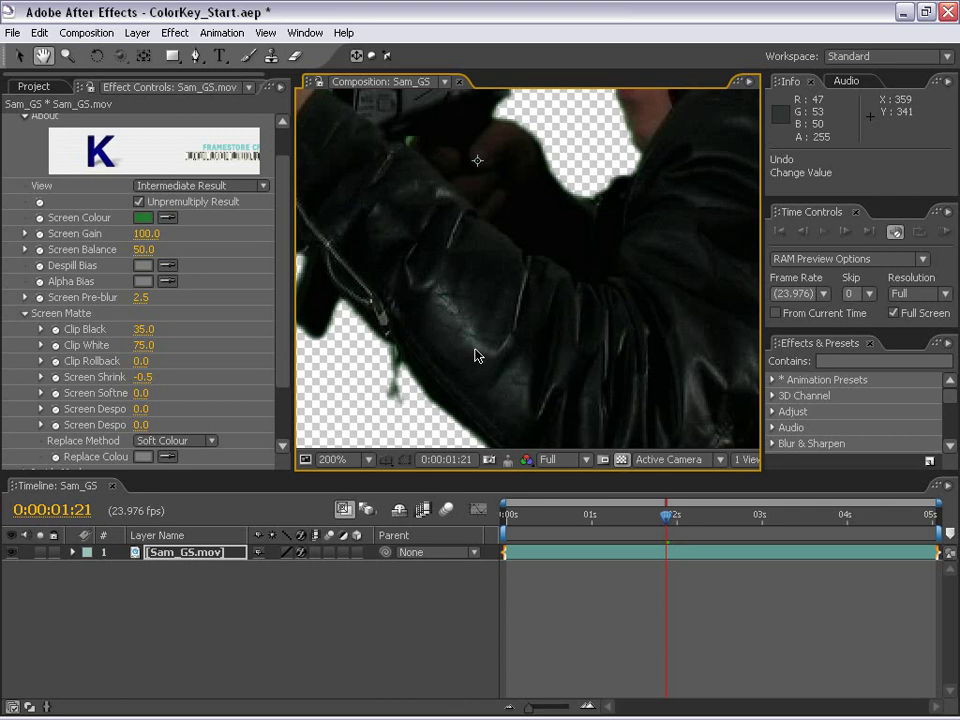
Set Keylight's view back to Final Result and check the jacket and its edges against the transparency grid
scroll(477, 355, down, 1)
click(200, 185)
click(196, 202)
scroll(549, 257, up, 1)
drag(549, 257, 537, 317)
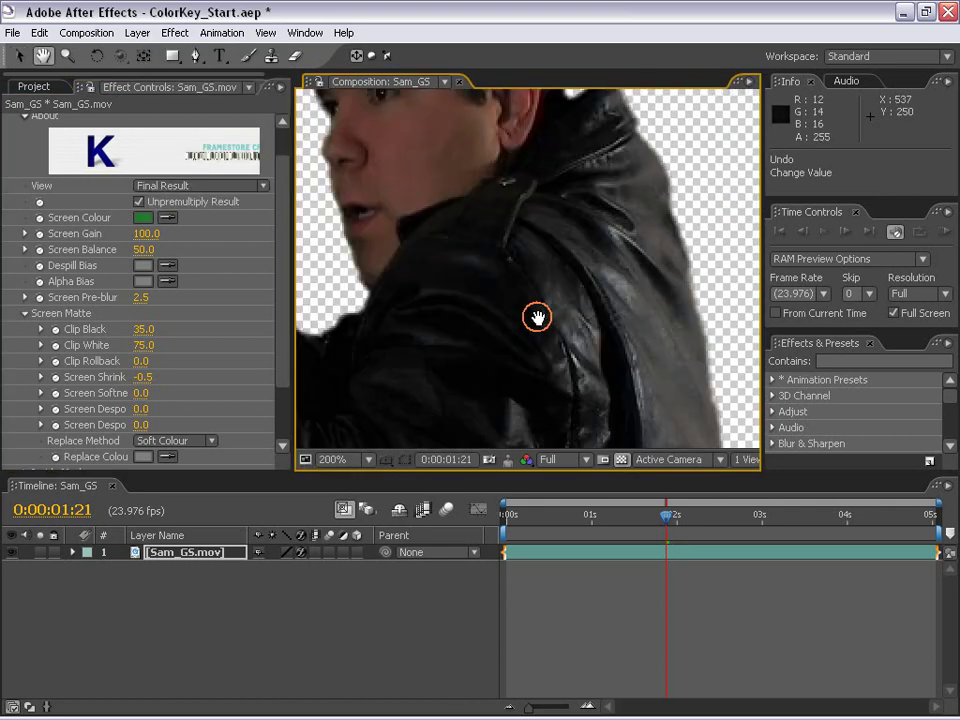
scroll(459, 330, down, 1)
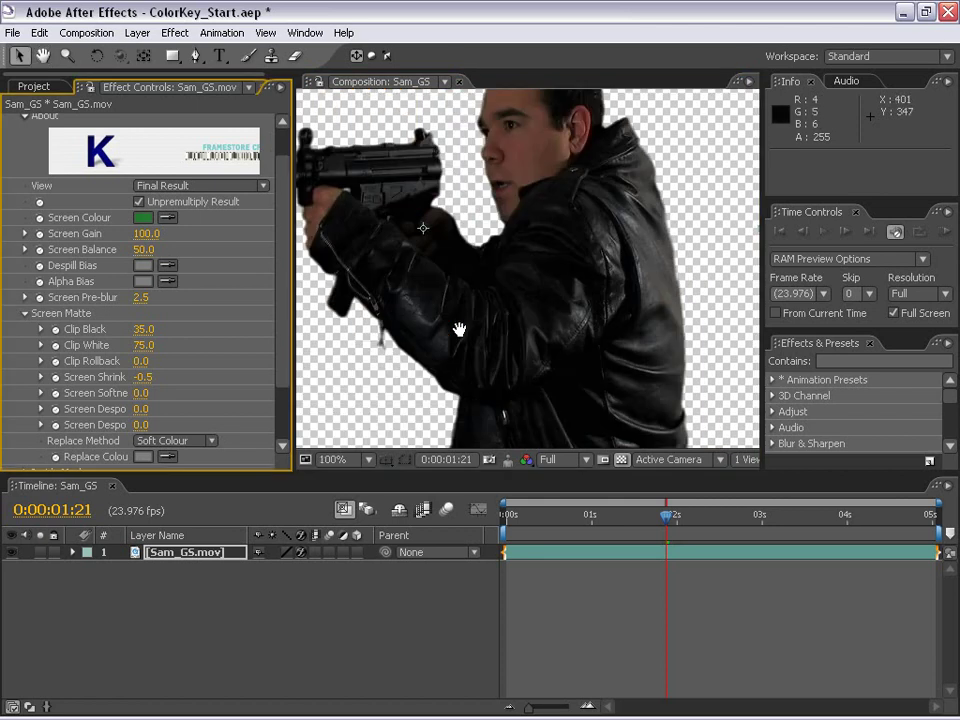
drag(459, 330, 462, 283)
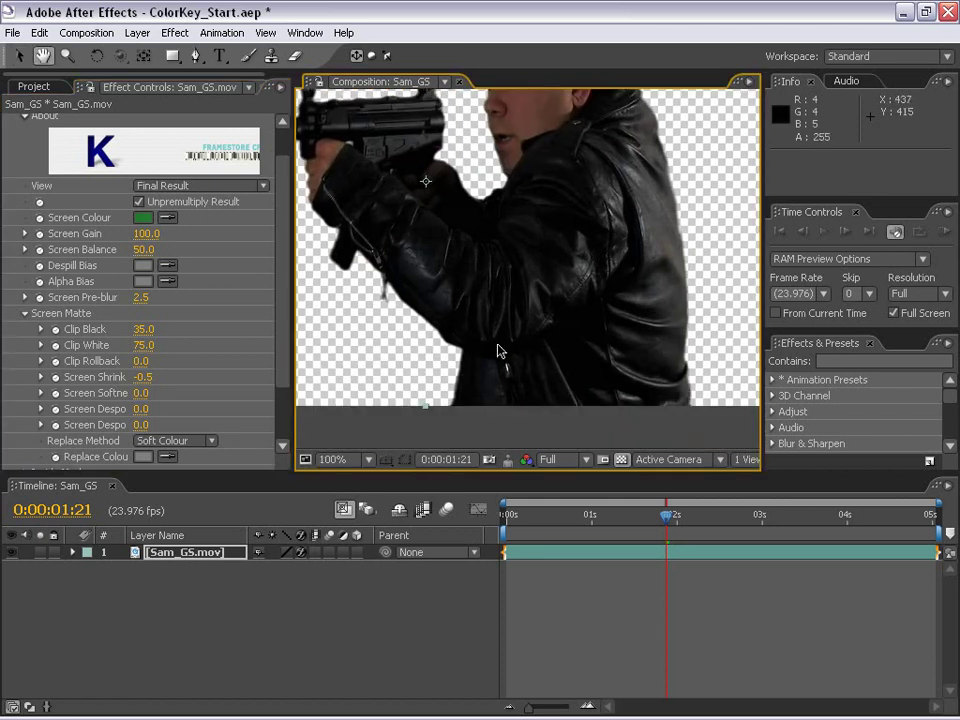
scroll(500, 351, up, 1)
click(621, 459)
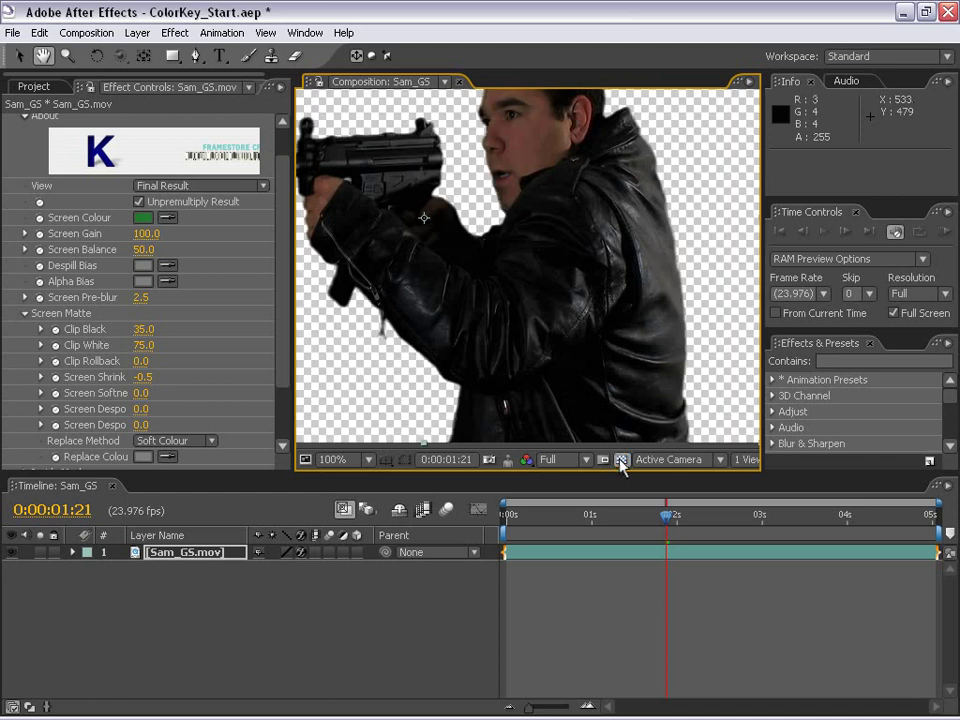
drag(552, 313, 522, 297)
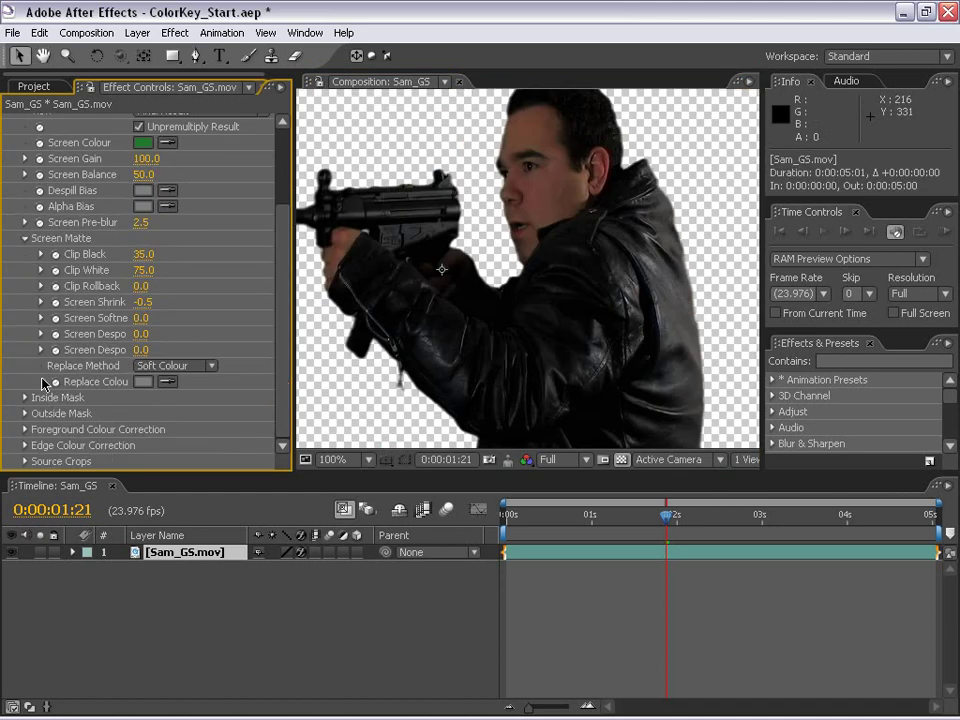
Set the screen matte's Replace Method to Hard Colour and check the effect on the leather jacket
click(175, 365)
click(172, 352)
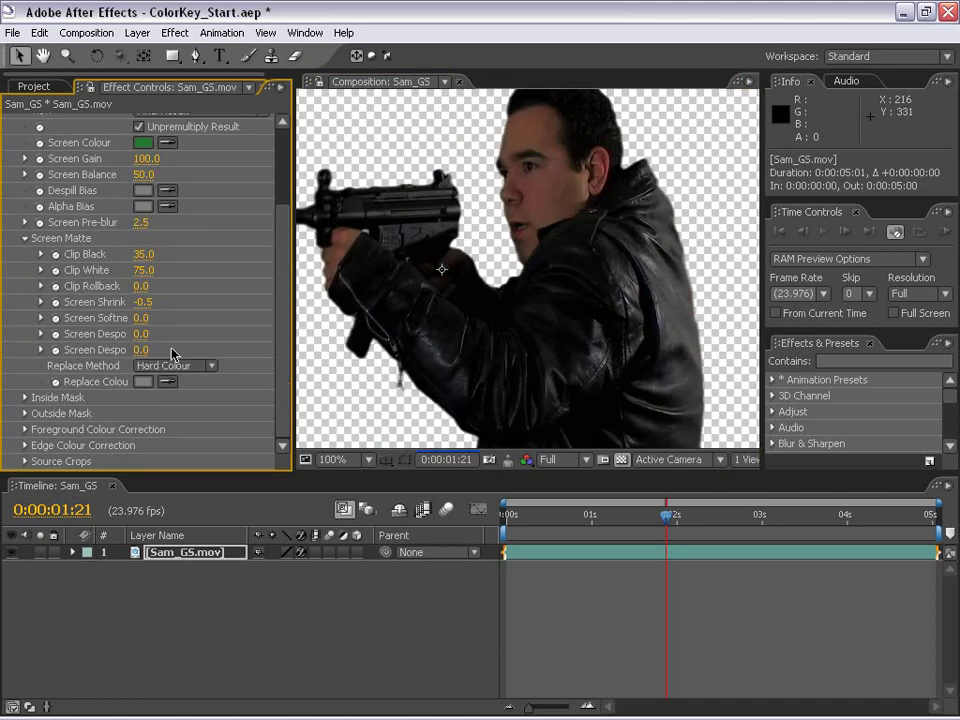
drag(464, 376, 427, 272)
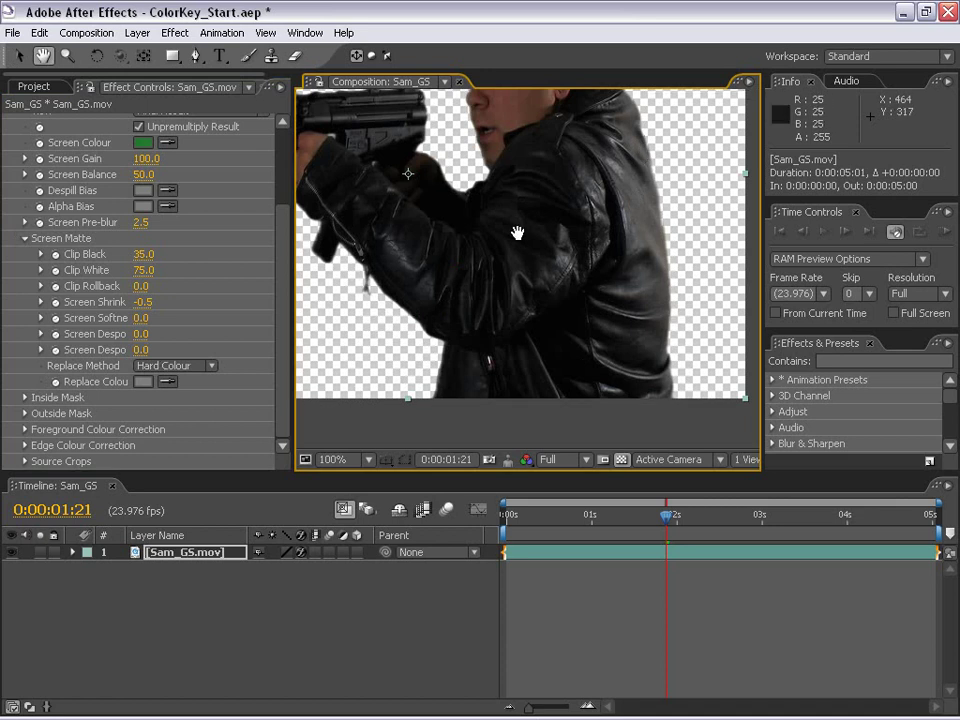
drag(517, 233, 515, 255)
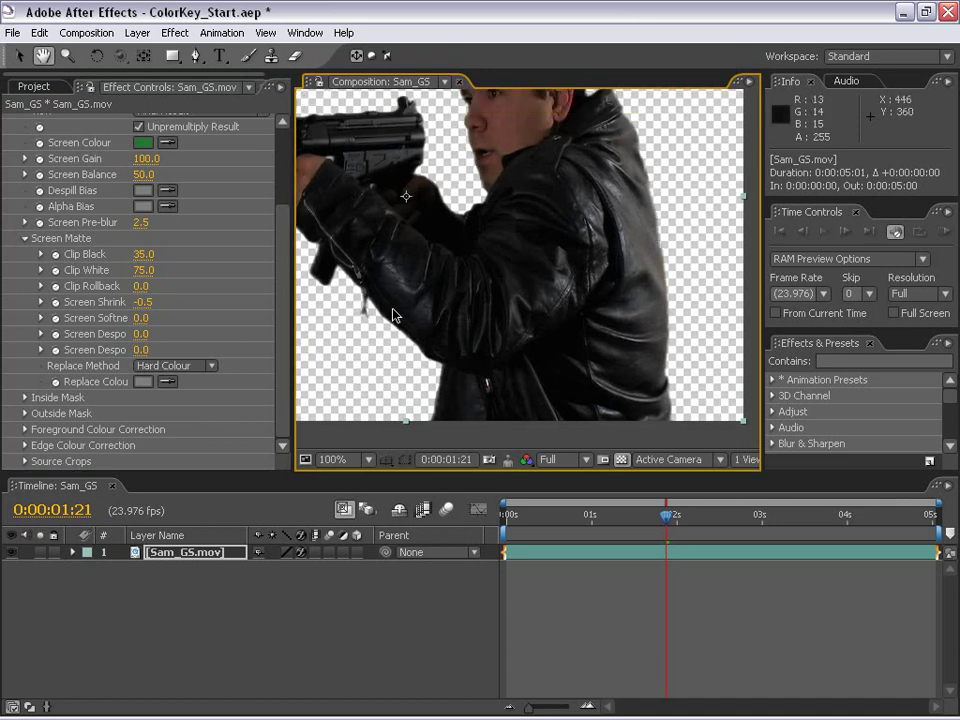
Set the screen matte's replace colour to a dark muted green, hex 3C4438, and check its effect on the jacket
click(146, 382)
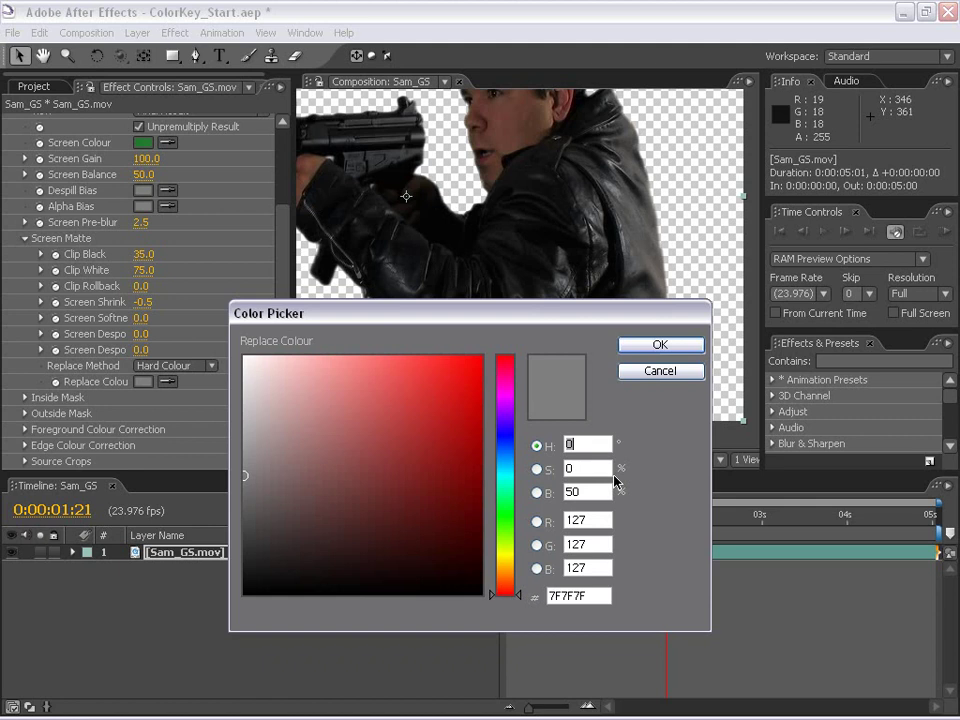
text(103)
drag(262, 524, 284, 531)
click(660, 345)
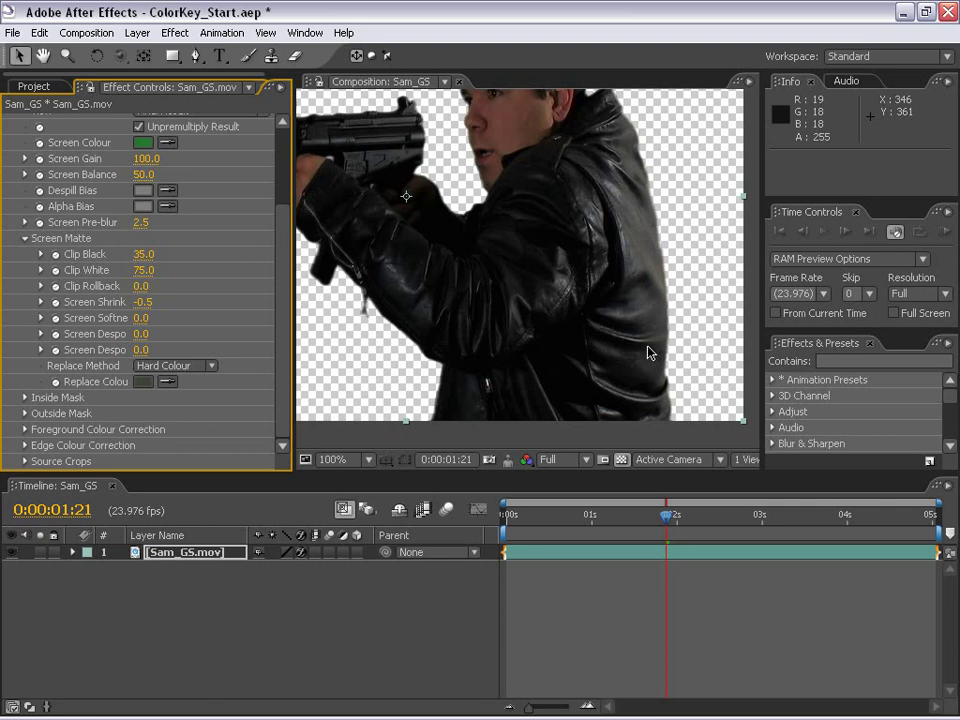
key(h)
drag(619, 281, 510, 315)
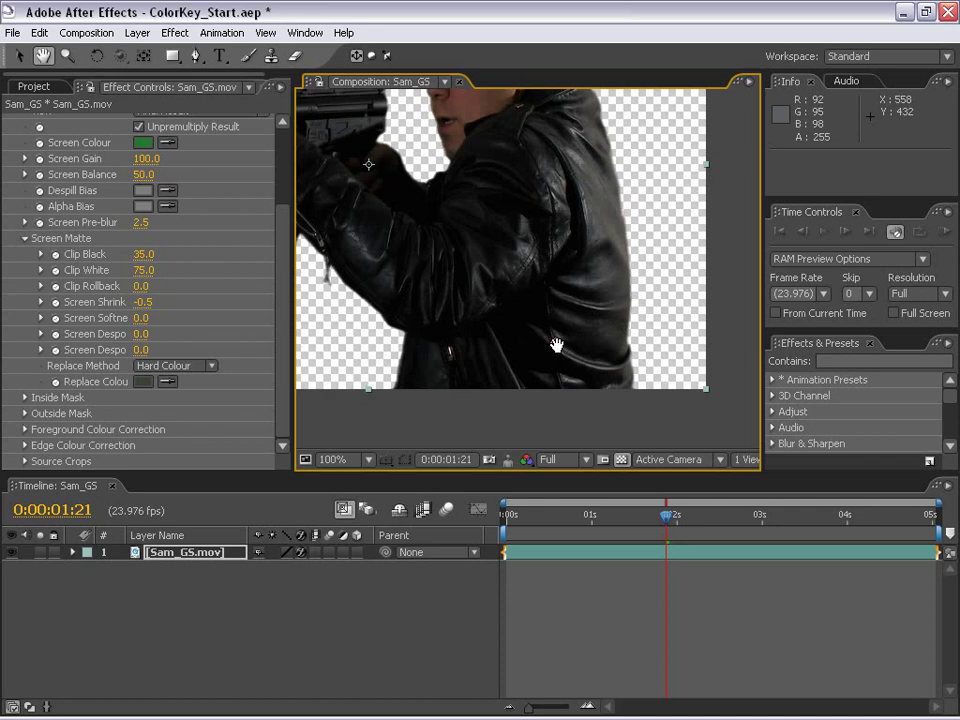
drag(557, 345, 586, 385)
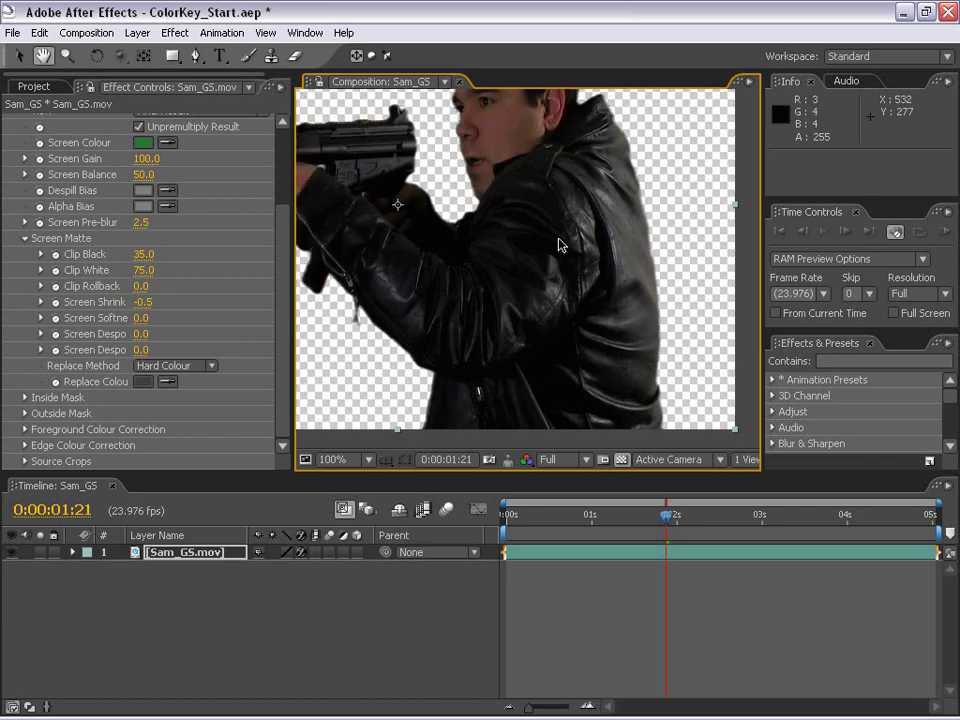
Fine-tune the replace colour to a marginally more saturated dark green and check the whole keyed actor in frame
click(143, 381)
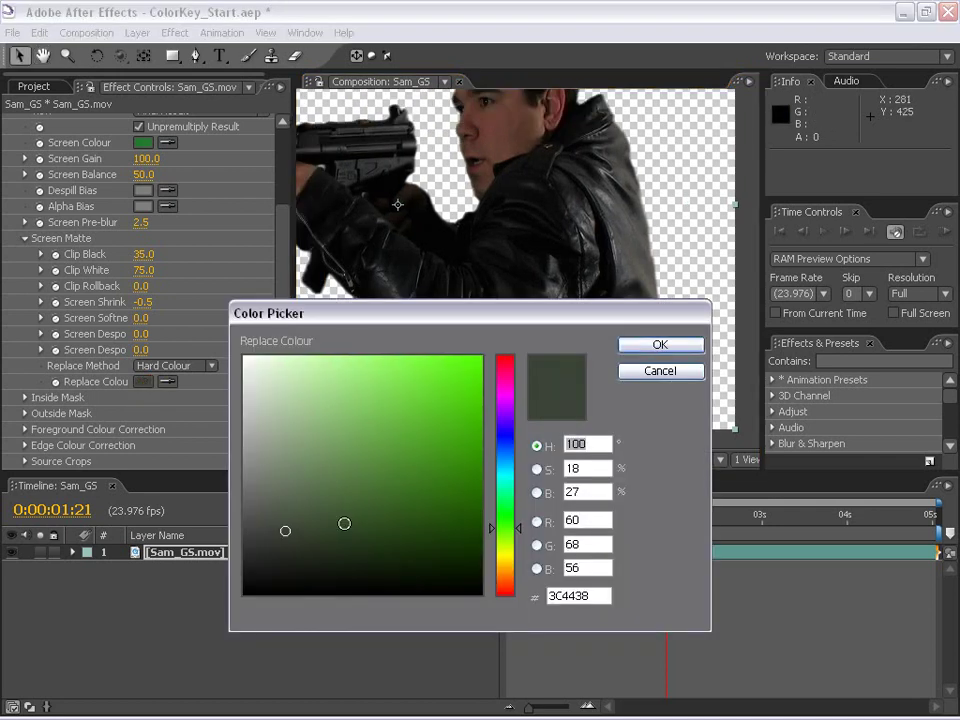
click(295, 535)
drag(293, 535, 288, 531)
click(660, 345)
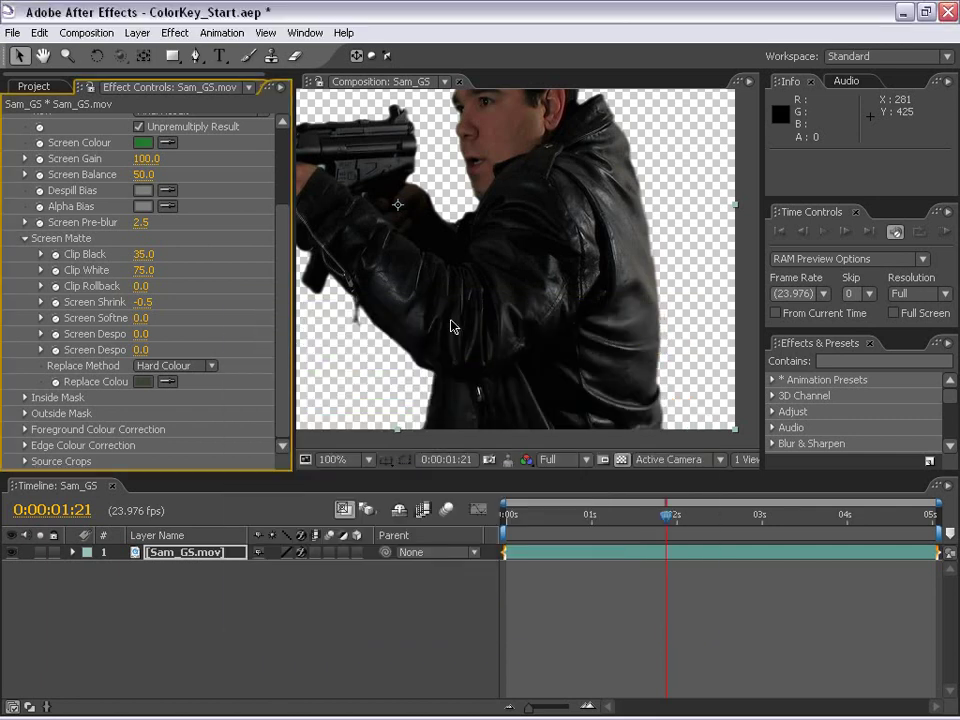
scroll(451, 326, down, 1)
key(space)
drag(490, 263, 548, 308)
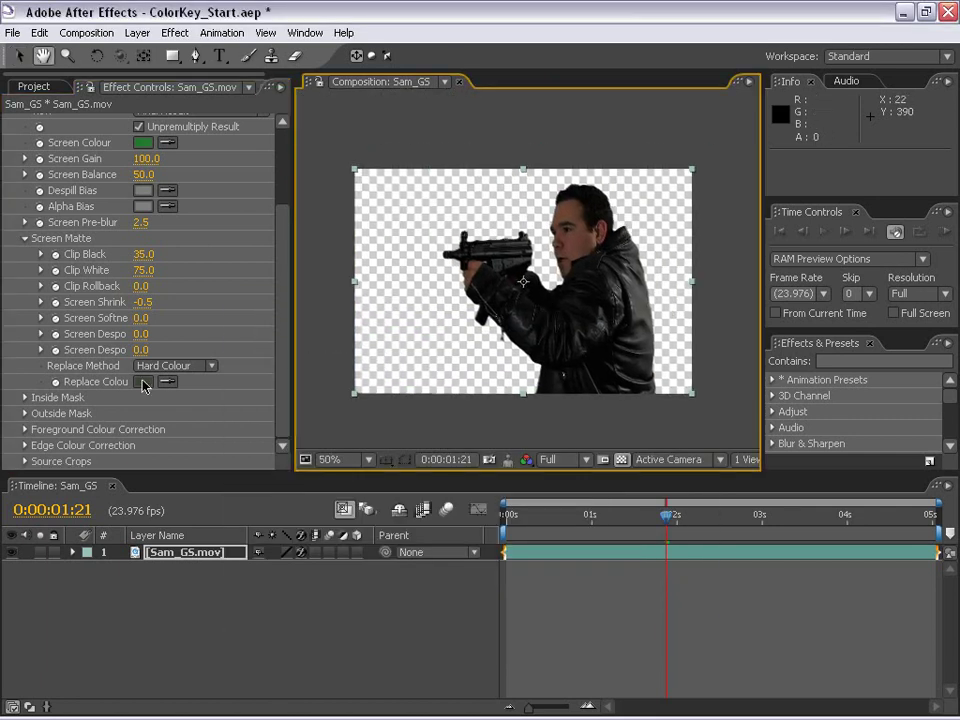
Deselect the layer, go to 0:00:02:08 and check the keyed actor at 100%
click(628, 568)
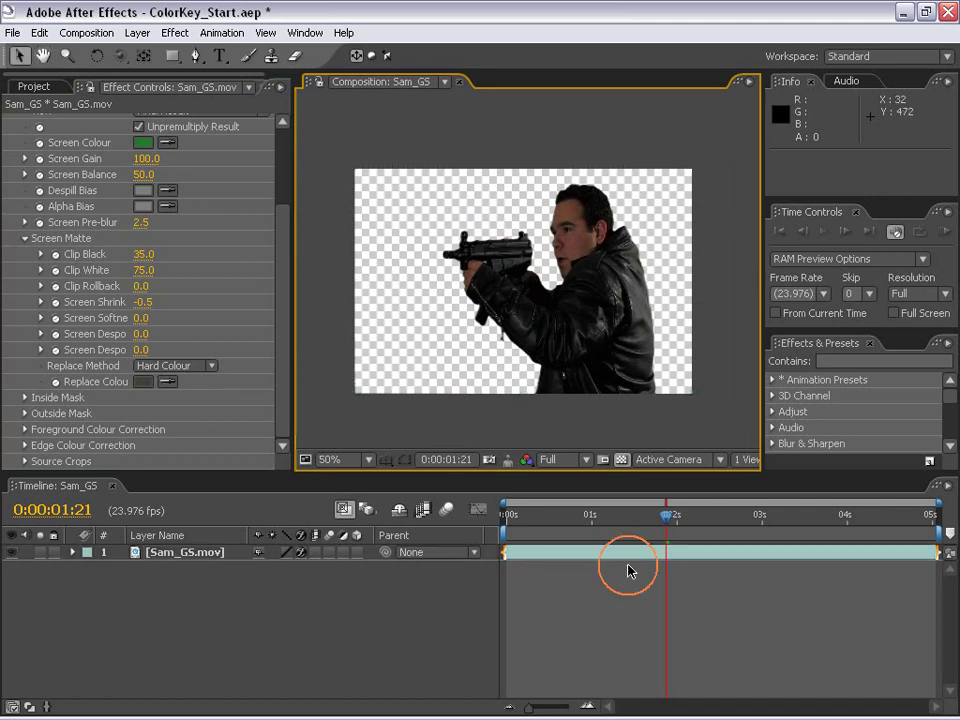
drag(667, 516, 705, 520)
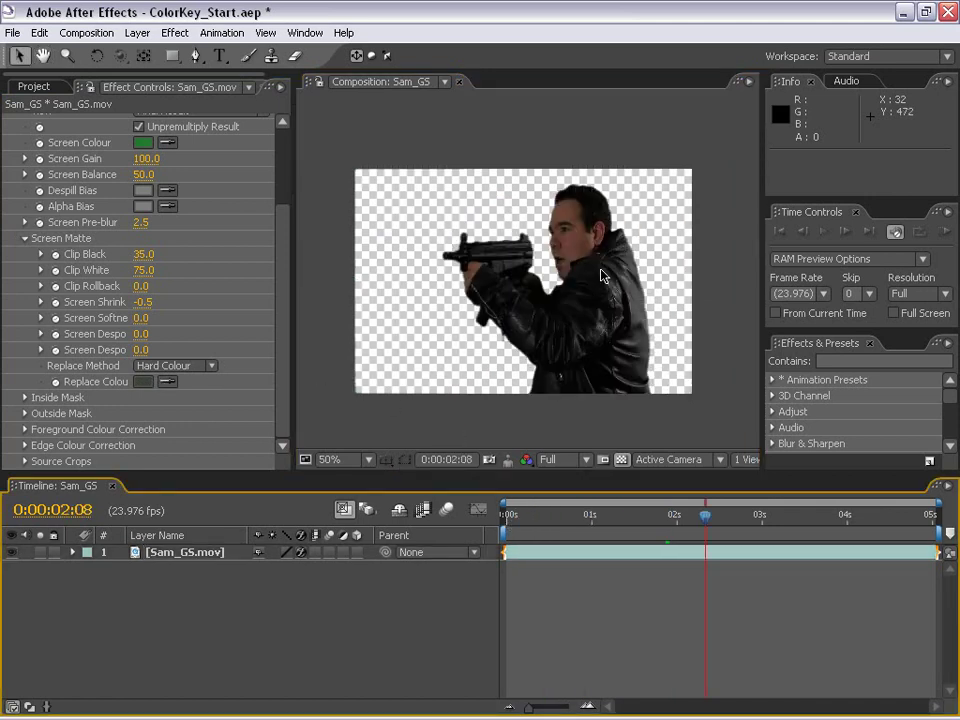
scroll(601, 270, up, 1)
key(space)
Open IMG_9394.jpg from the Footage folder and examine the wall photo as a possible background
click(38, 86)
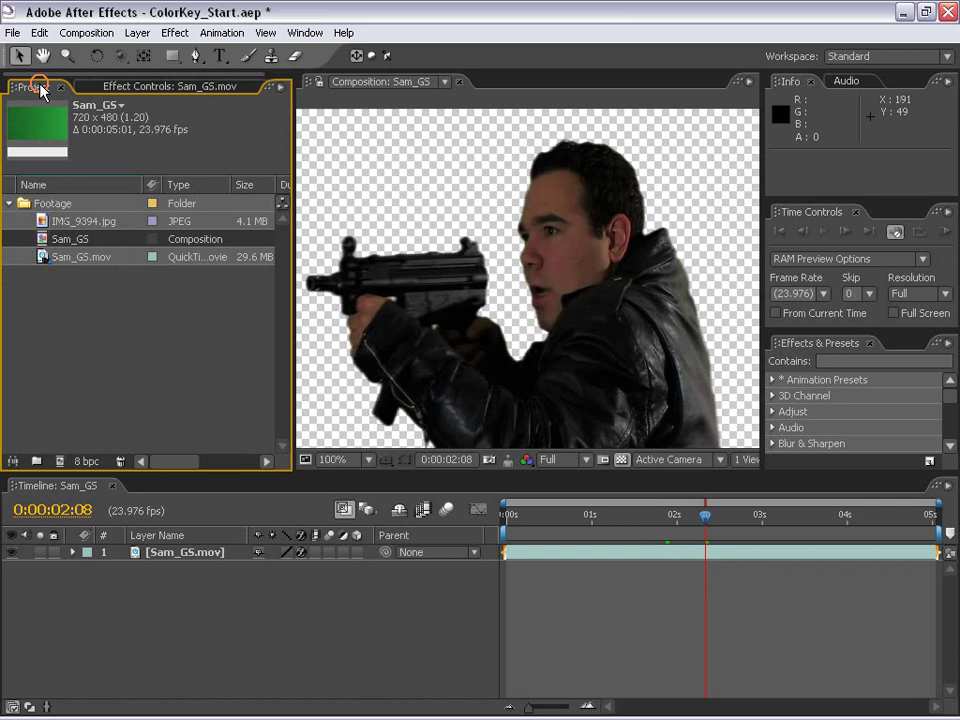
click(43, 222)
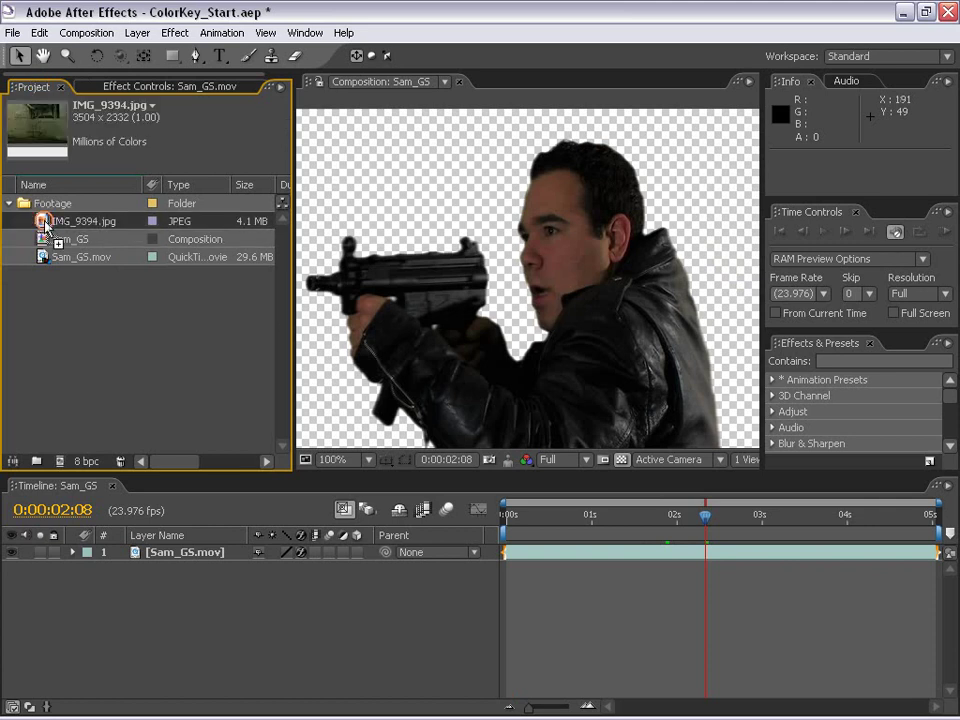
drag(43, 222, 162, 335)
double_click(41, 221)
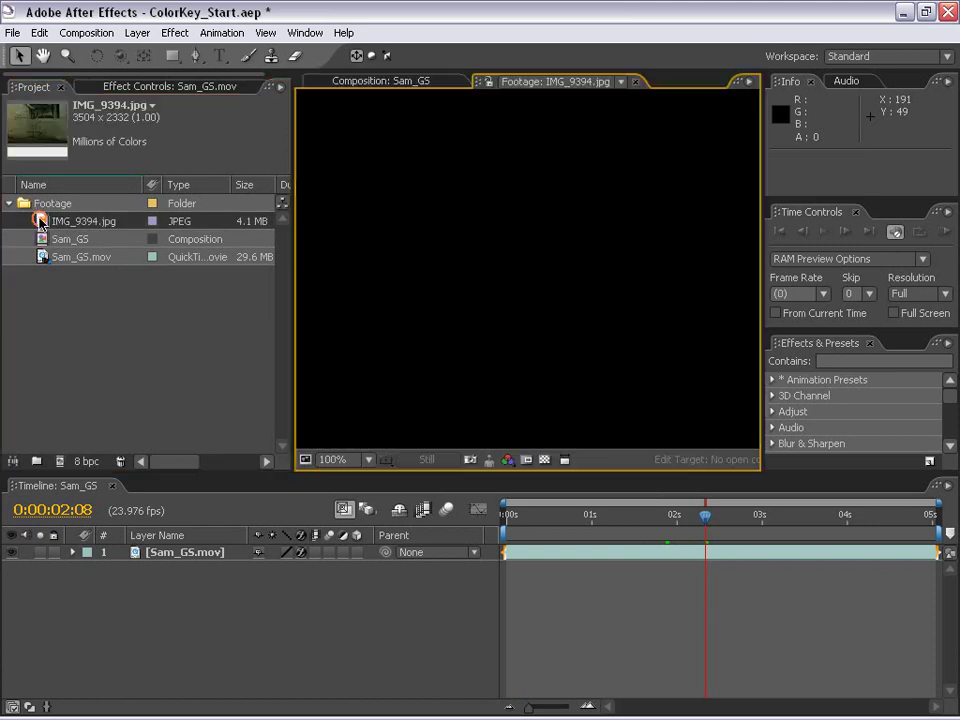
scroll(553, 342, down, 4)
scroll(515, 331, up, 1)
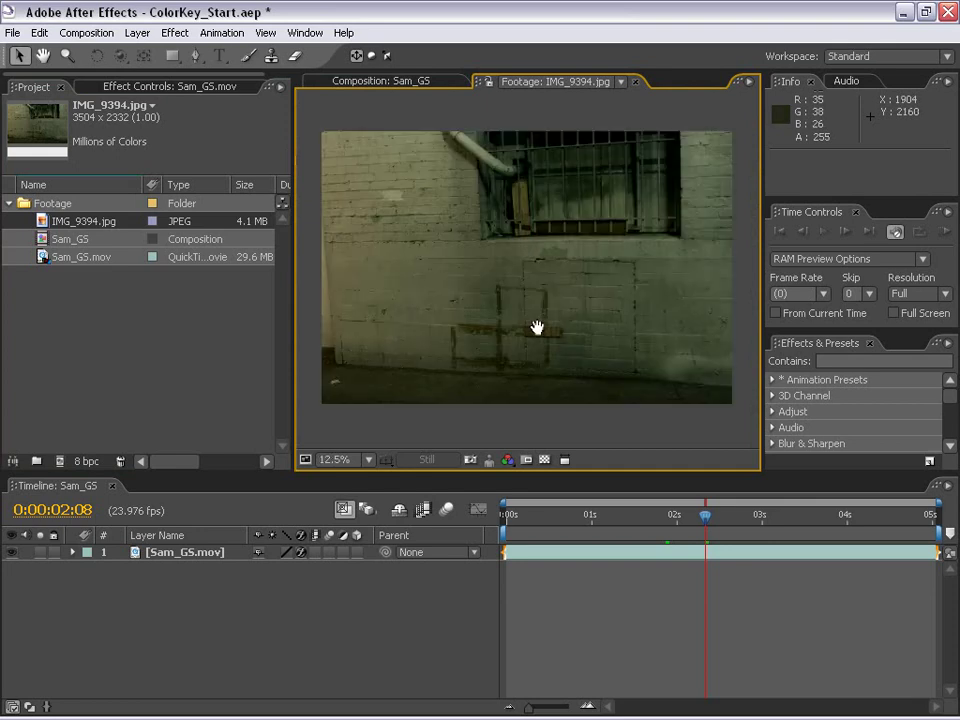
drag(544, 285, 537, 296)
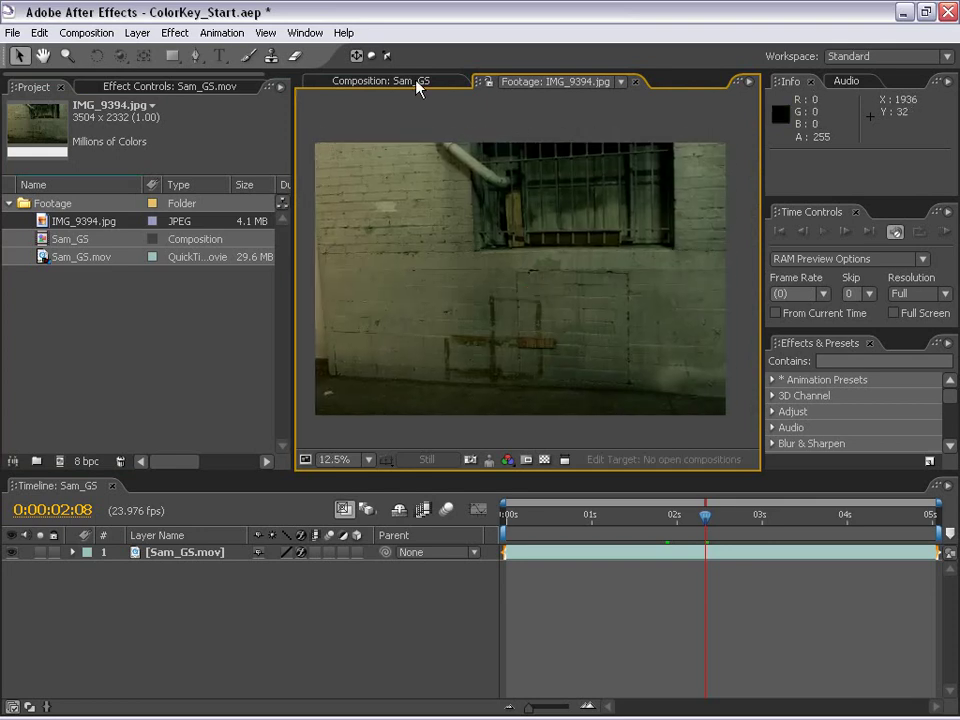
Return to the Sam_GS composition and add IMG_9394.jpg beneath Sam_GS.mov, with its in point at the composition start
click(374, 82)
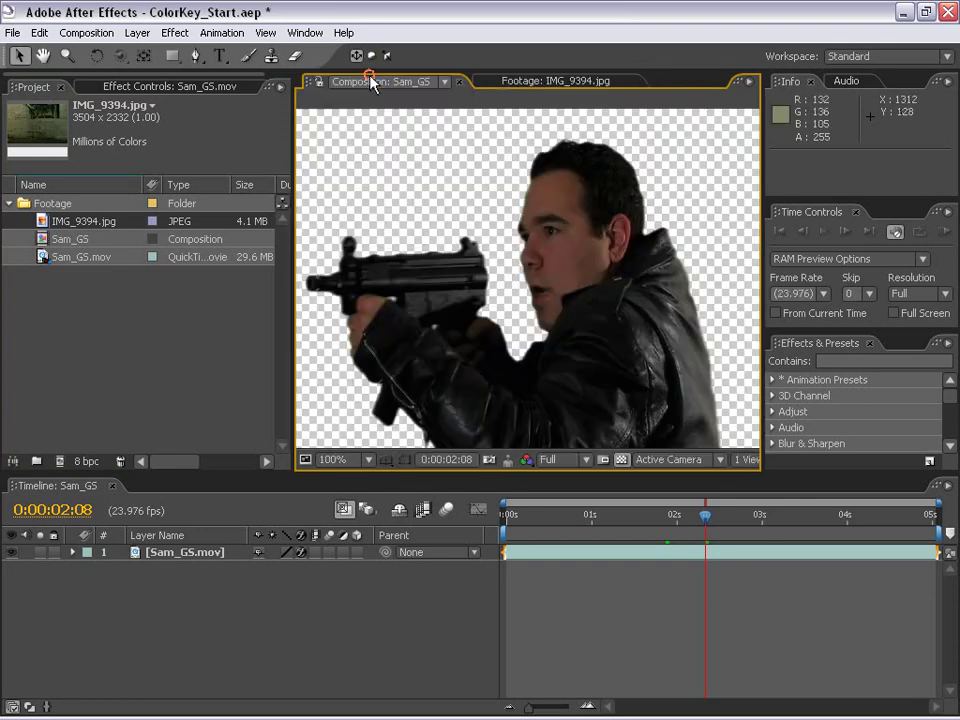
scroll(478, 340, down, 2)
drag(478, 340, 505, 288)
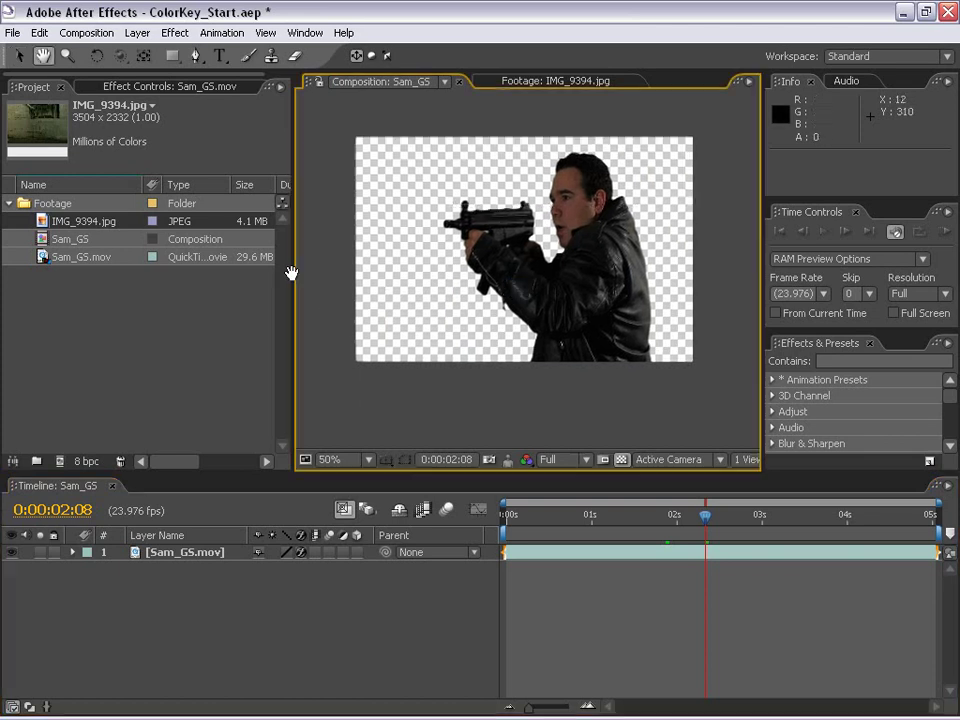
drag(70, 221, 216, 576)
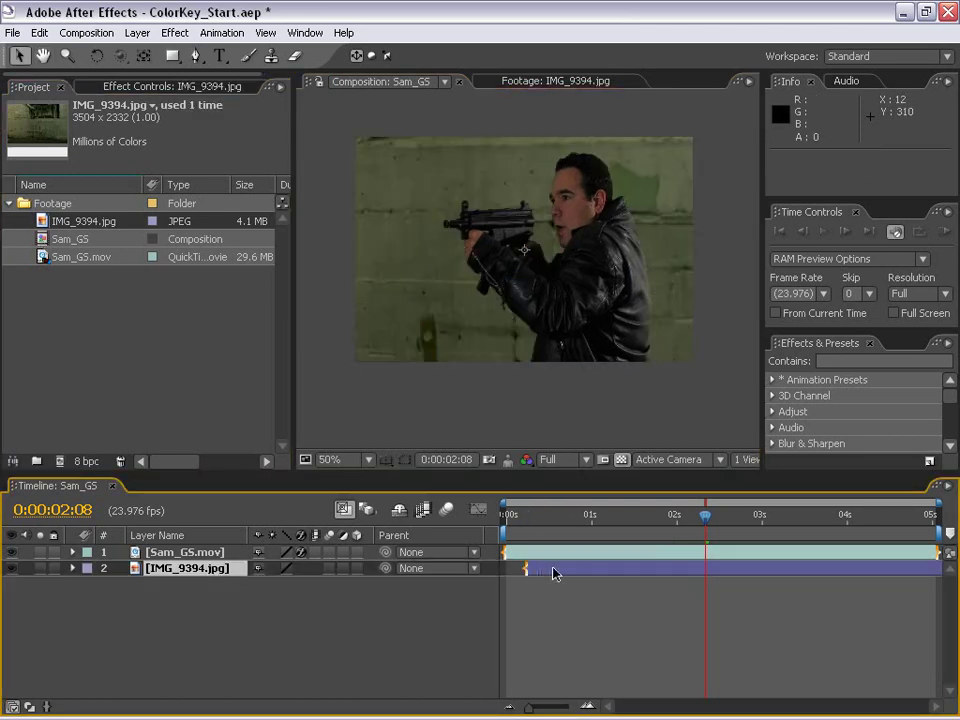
key(alt+Home)
Scale the IMG_9394.jpg background layer down to about 26% and check it behind the actor
scroll(540, 349, down, 4)
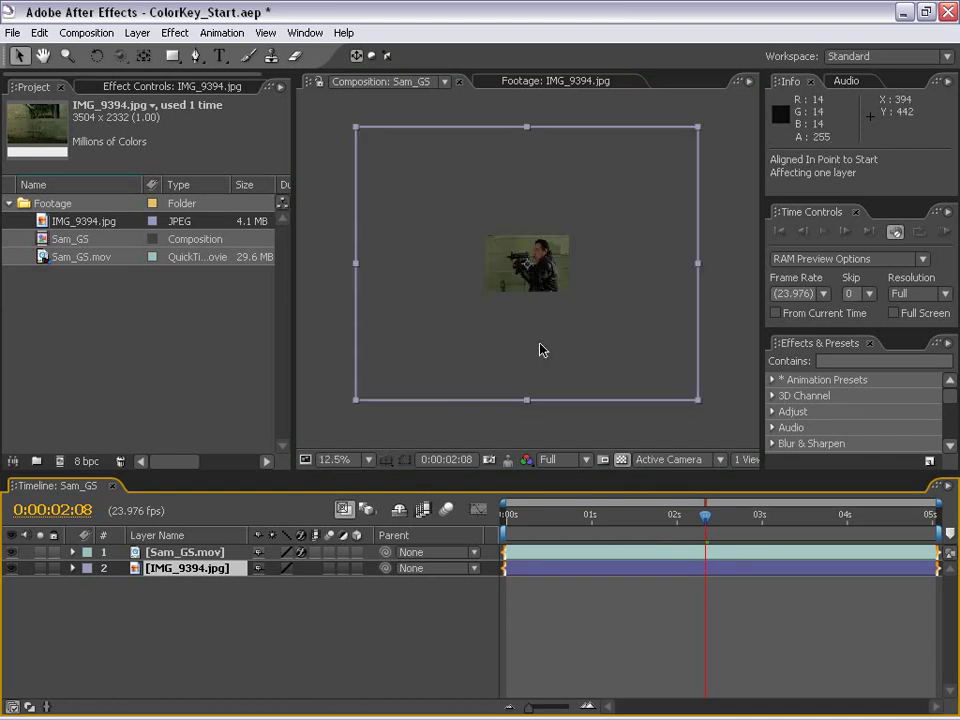
scroll(540, 349, up, 4)
scroll(540, 349, down, 4)
drag(699, 401, 590, 303)
scroll(510, 326, up, 6)
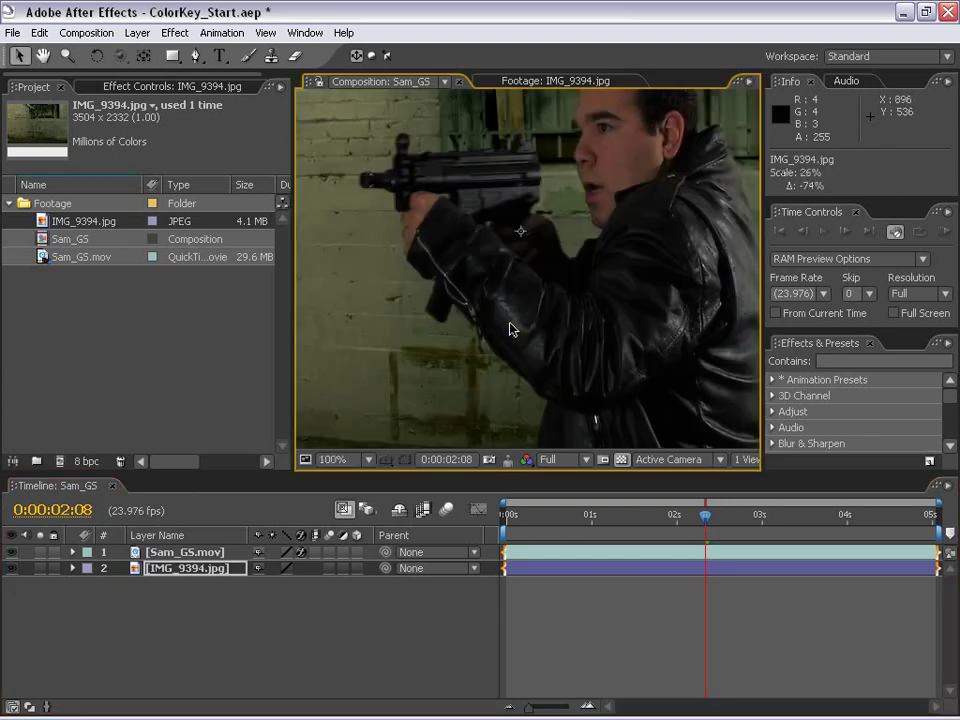
Enlarge the background image slightly and reposition it at about 348, 264
scroll(510, 327, down, 2)
drag(700, 390, 713, 397)
mouse_move(660, 364)
mouse_down()
mouse_move(656, 394)
mouse_move(655, 386)
mouse_up()
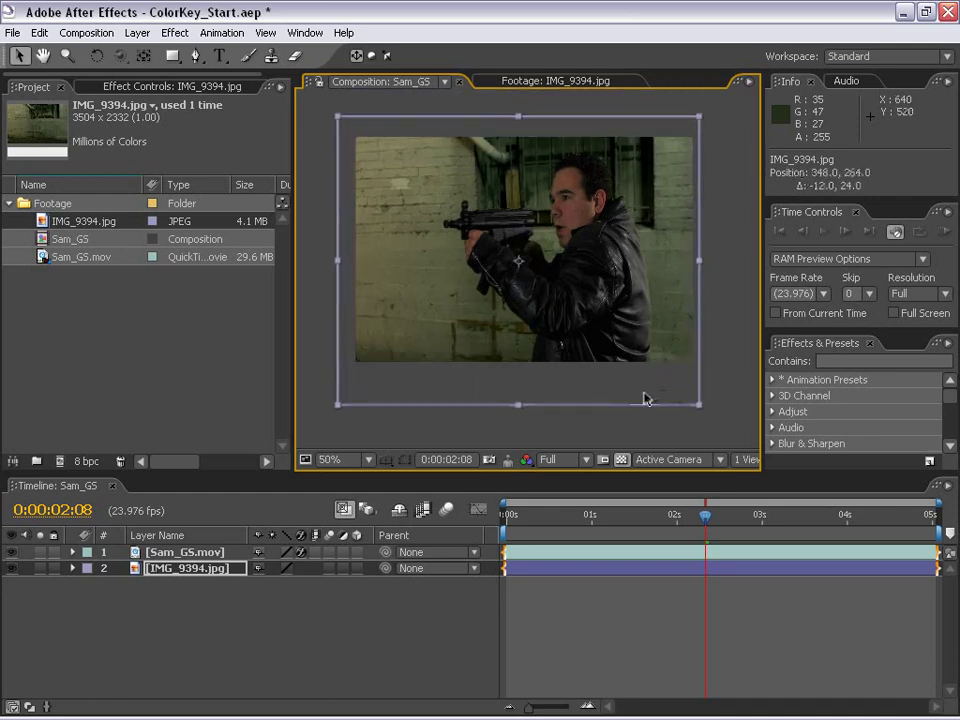
At 0:00:01:06, enlarge the background image a little more and move it to about 338, 268
drag(563, 534, 611, 508)
click(632, 393)
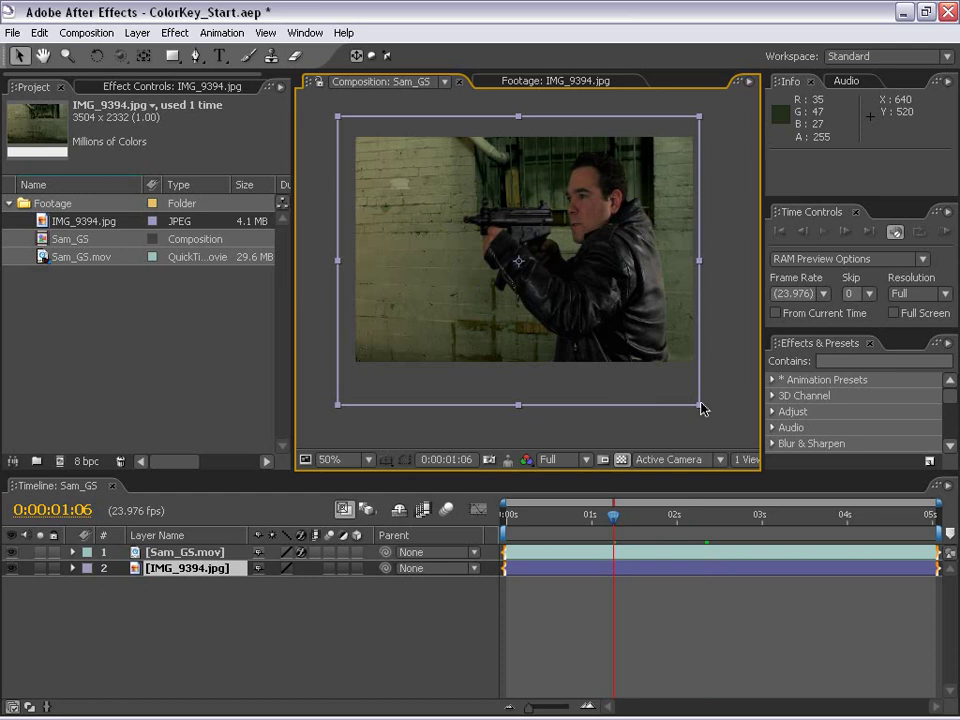
drag(699, 405, 722, 420)
drag(663, 402, 660, 404)
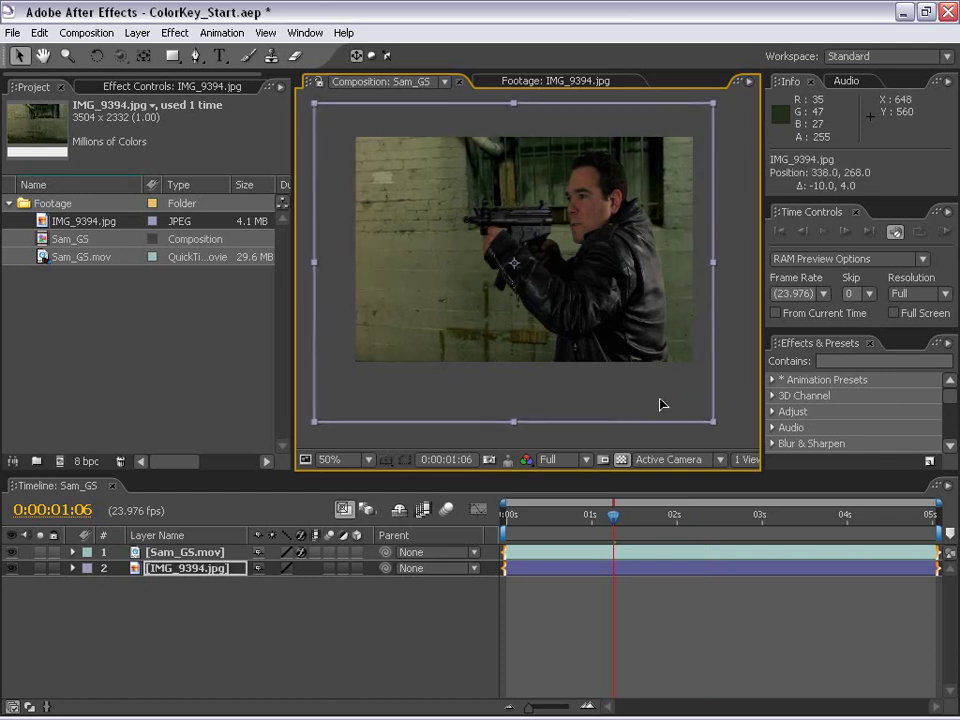
Play a full-screen RAM preview of the composite and stop to inspect the actor's movement at 0:00:00:20
click(521, 229)
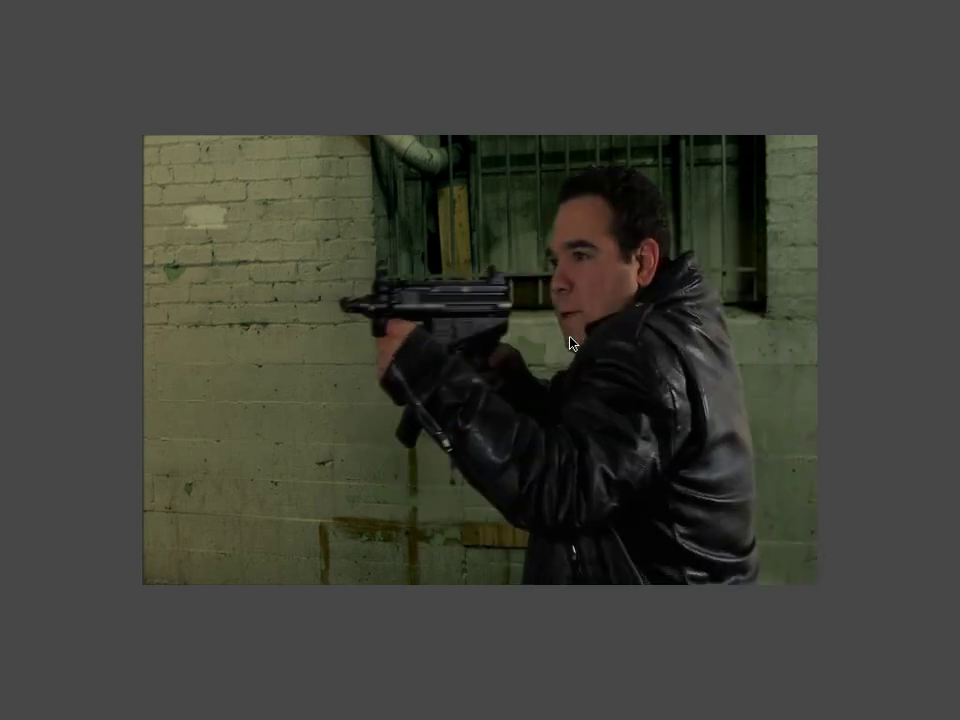
click(590, 560)
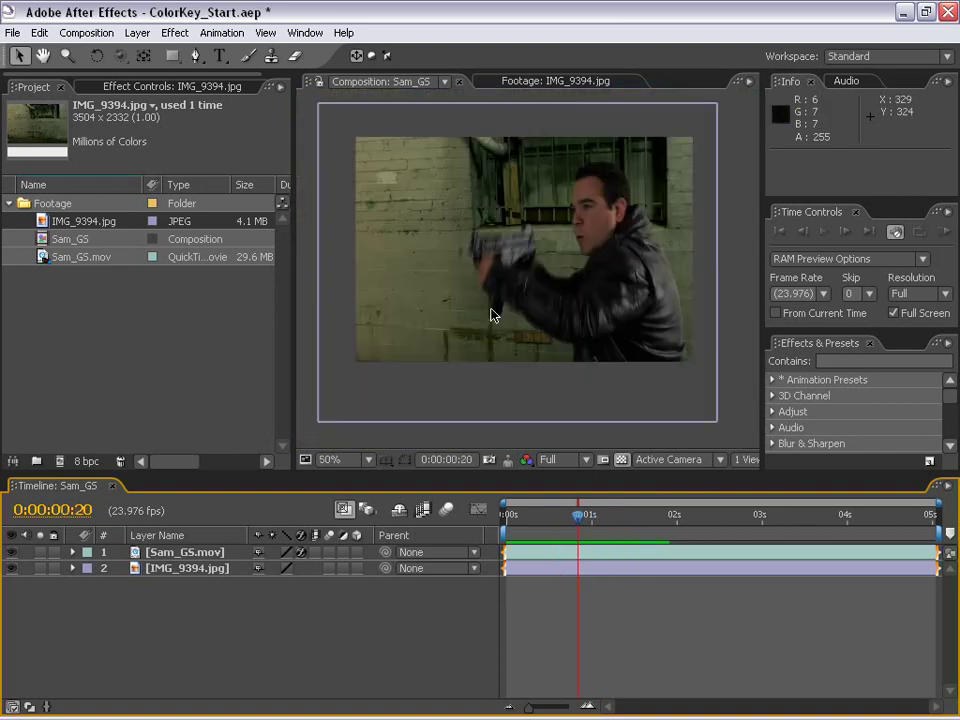
Apply the Simple Choker matte effect to Sam_GS.mov and set Choke Matte to 0.75
click(178, 552)
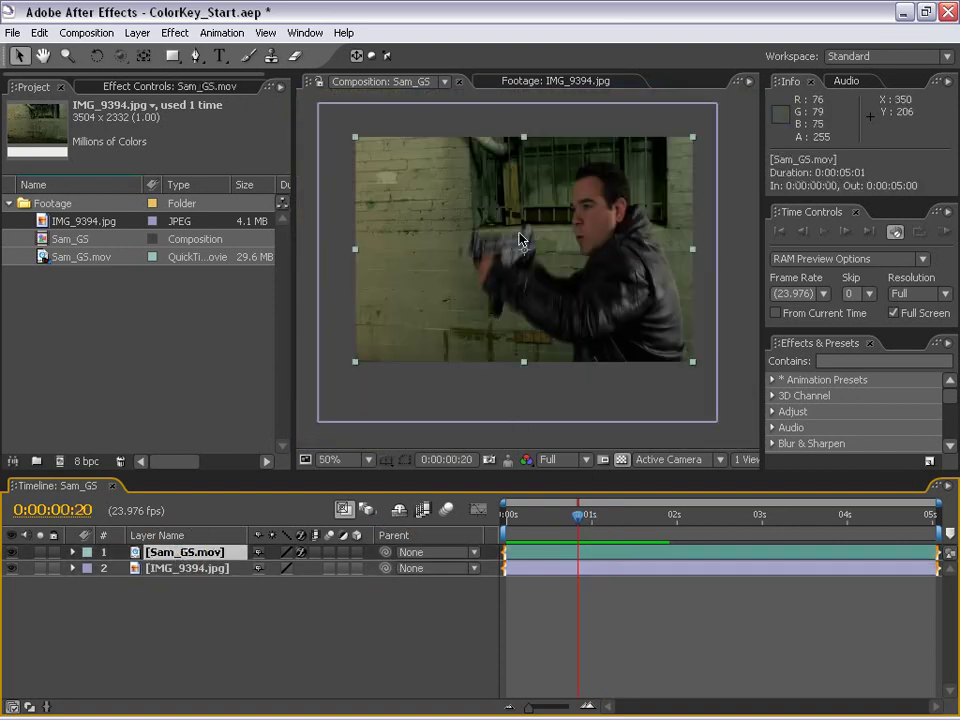
click(175, 32)
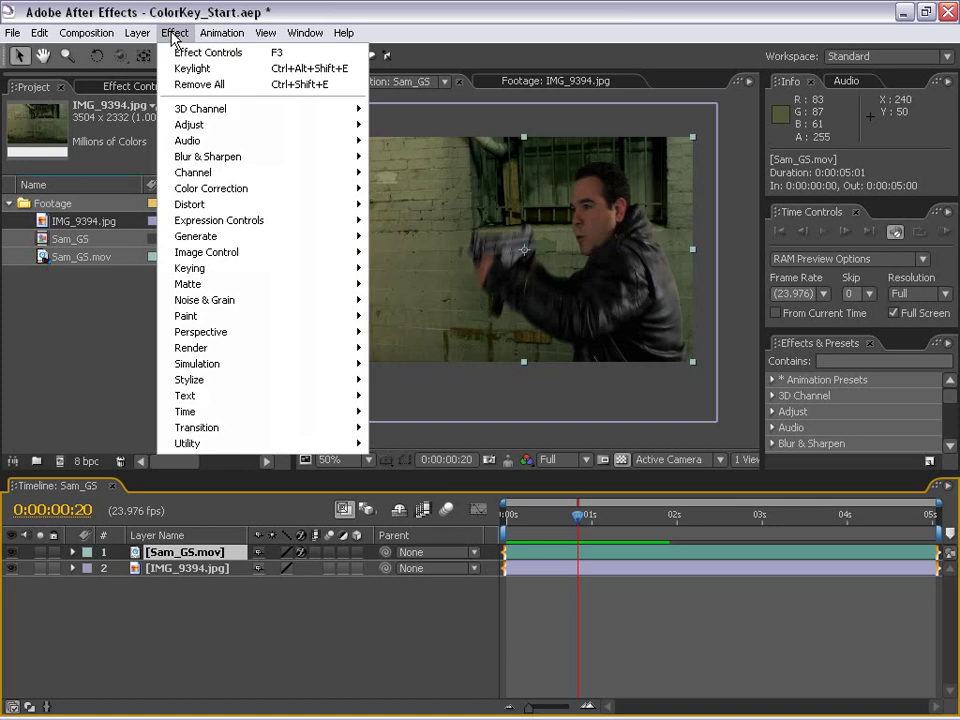
mouse_move(220, 286)
click(440, 300)
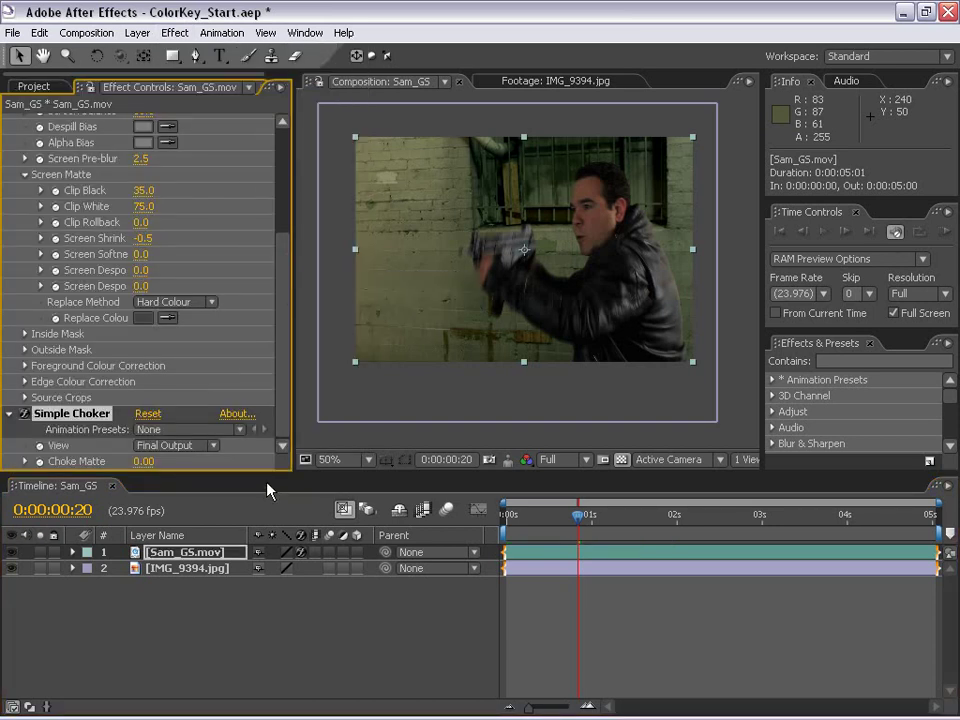
click(141, 461)
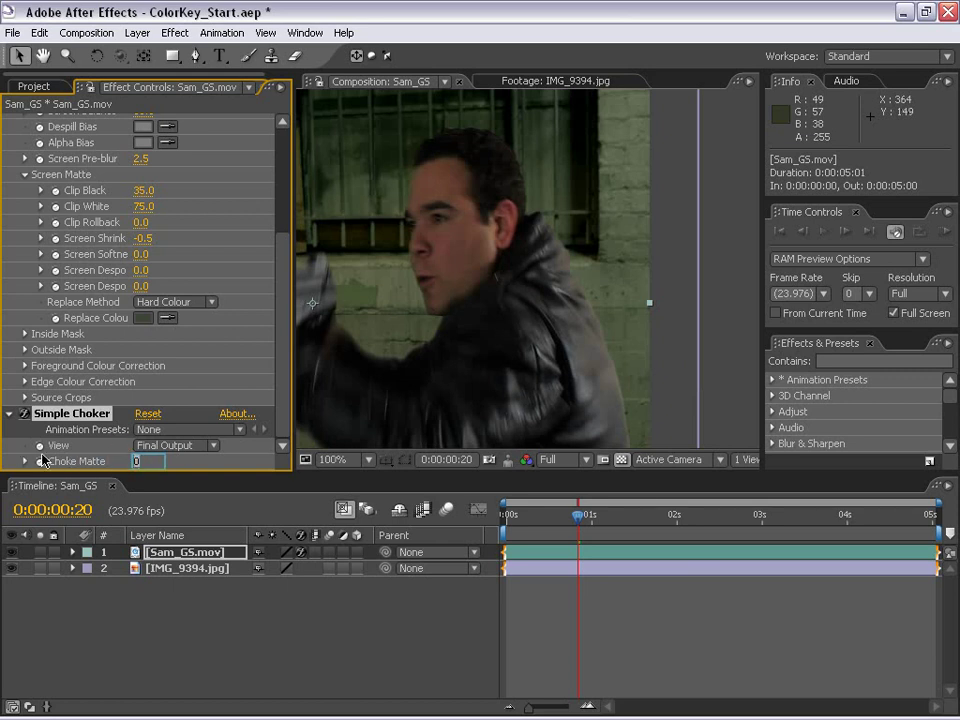
text(0.75)
key(Return)
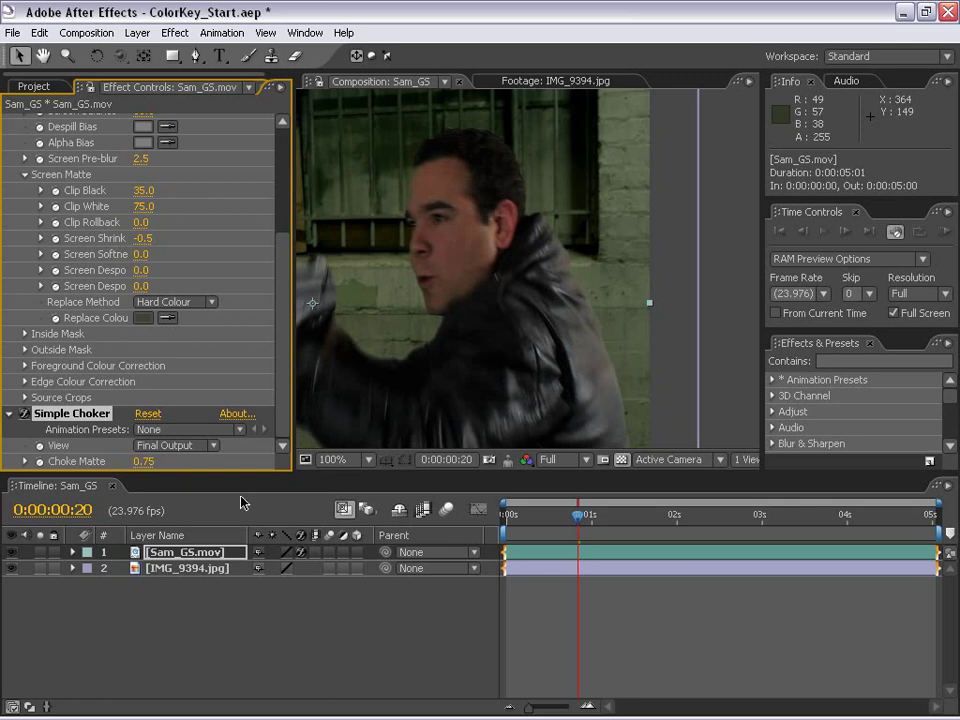
Raise Choke Matte to 1.50 and compare the actor's edges at 200% with Simple Choker switched off
click(144, 461)
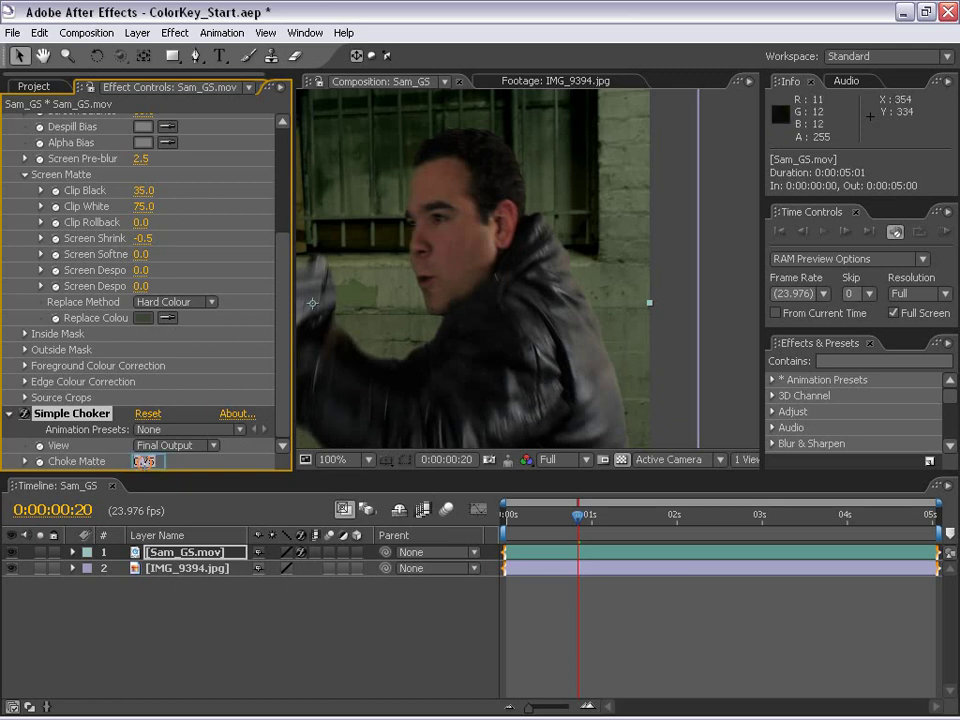
key(Return)
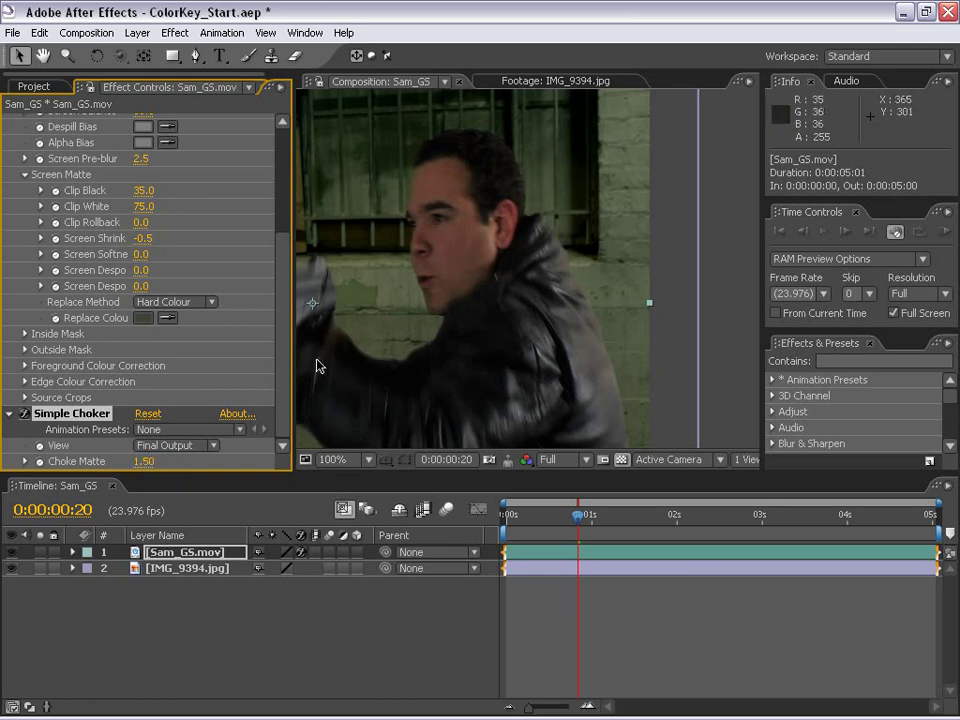
key(space)
drag(368, 393, 430, 400)
scroll(450, 335, up, 1)
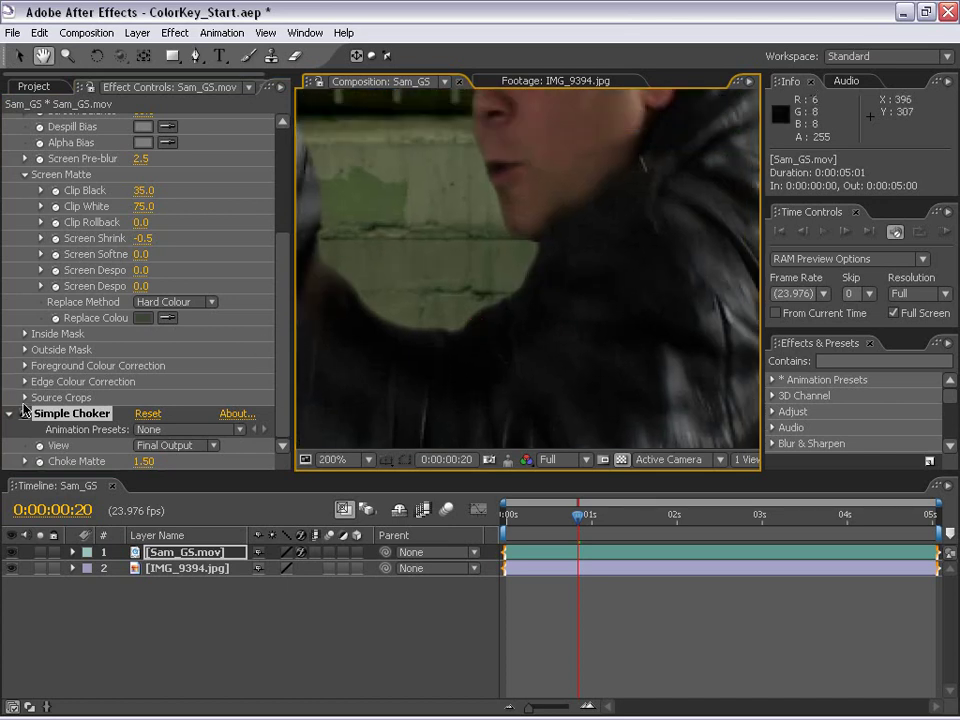
click(25, 412)
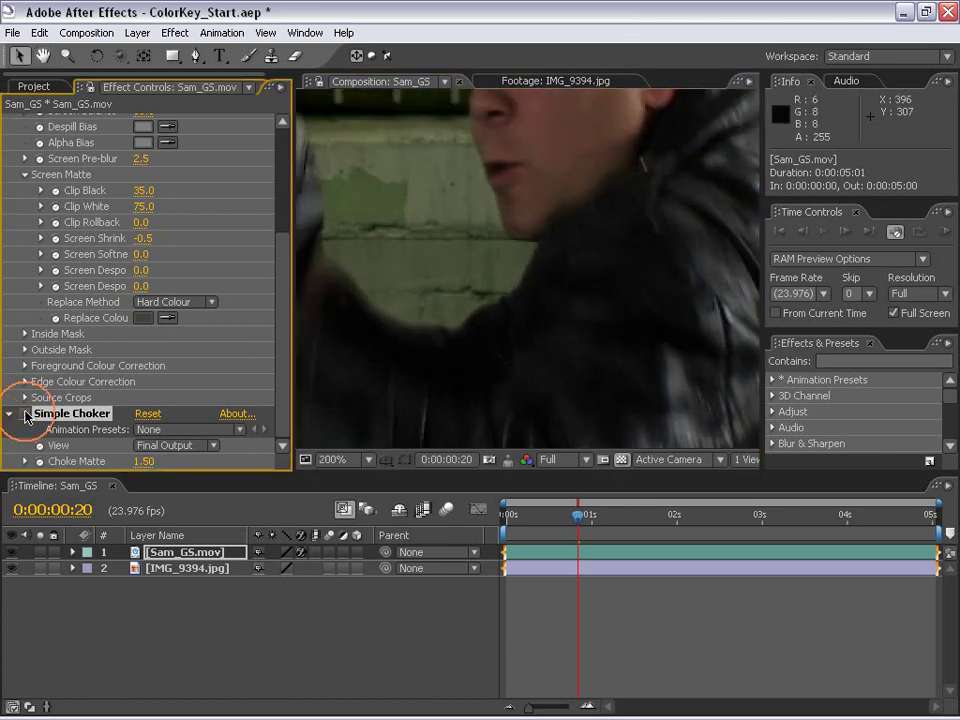
drag(474, 199, 452, 298)
Set Simple Choker's Choke Matte to 1 and check the actor's edges against the wall background
click(143, 461)
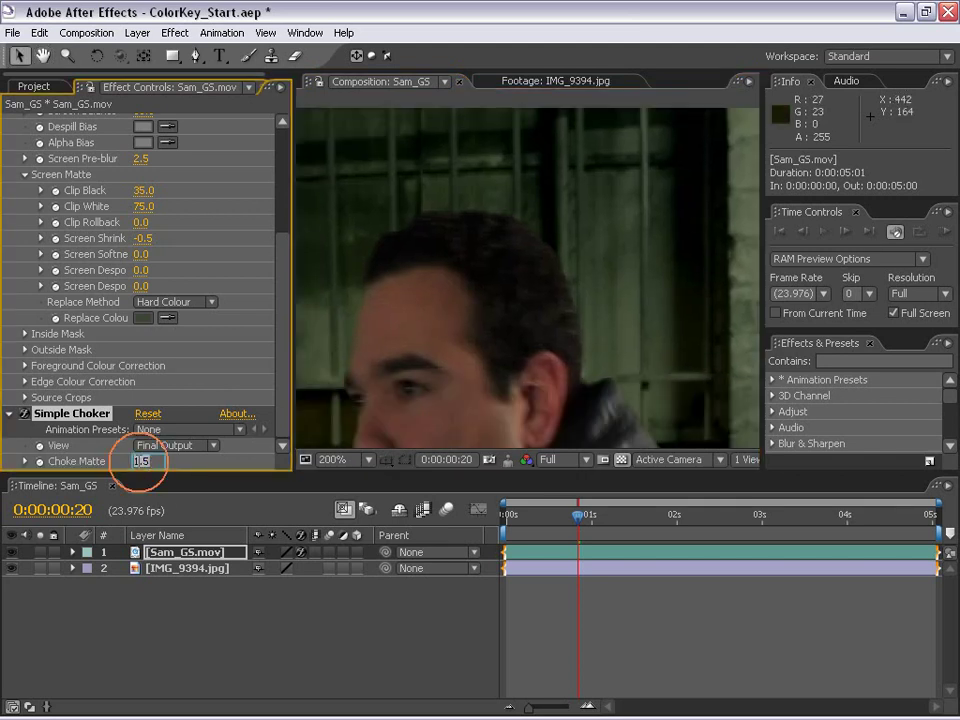
text(1)
key(Return)
drag(504, 407, 542, 274)
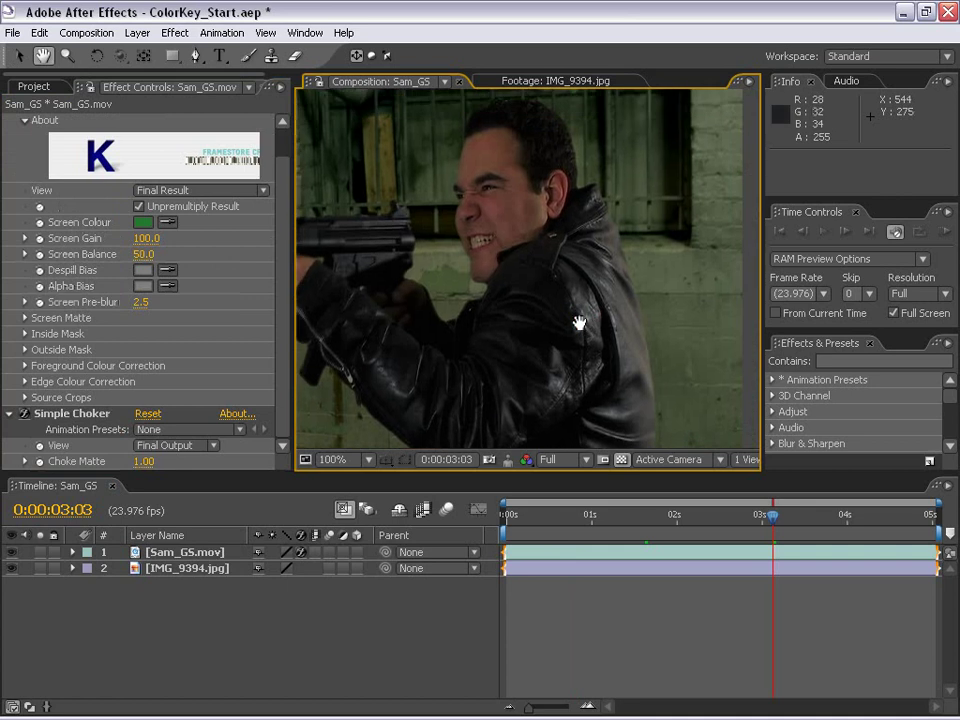
drag(512, 378, 595, 338)
click(610, 646)
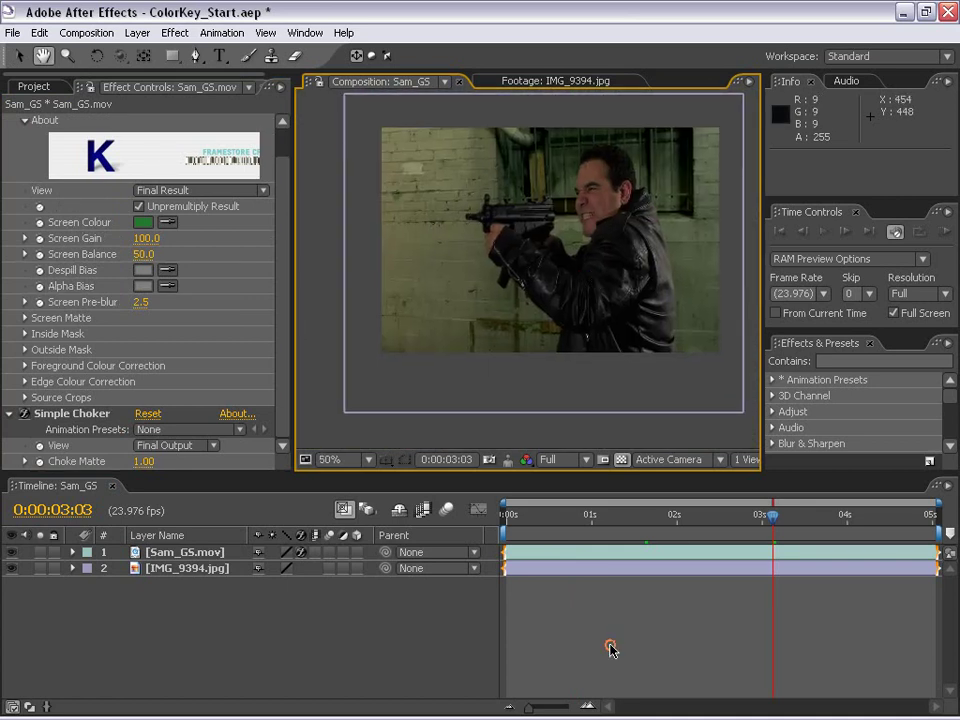
key(v)
drag(554, 260, 559, 268)
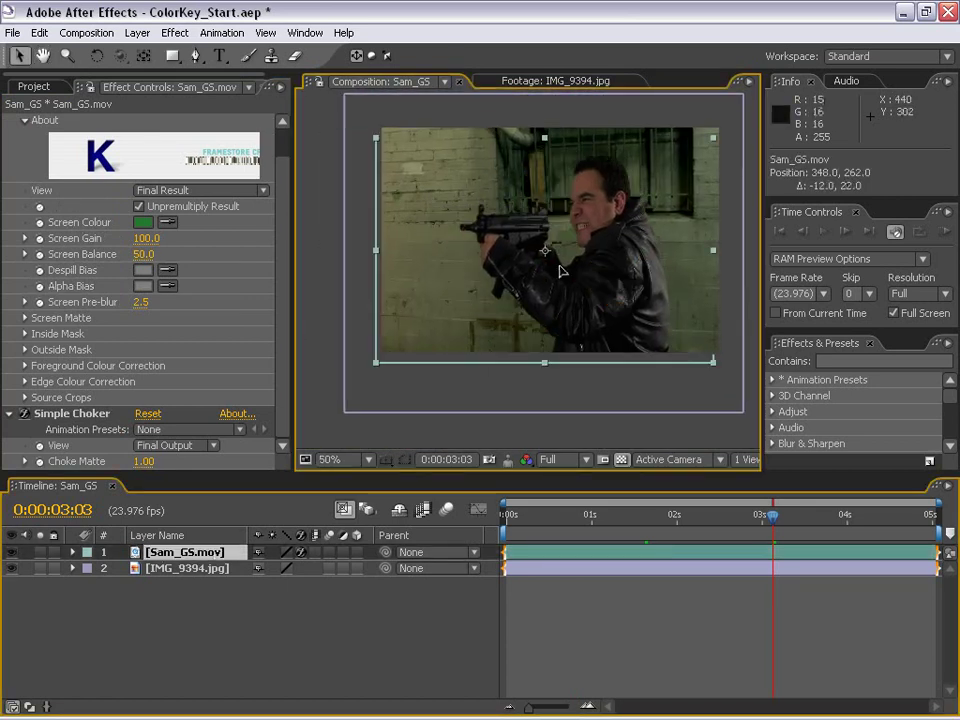
key(ctrl+z)
Compare the actor's colour and brightness with the wall at 50% and 100%, hiding IMG_9394.jpg briefly to see him alone
click(177, 571)
click(628, 614)
key(.)
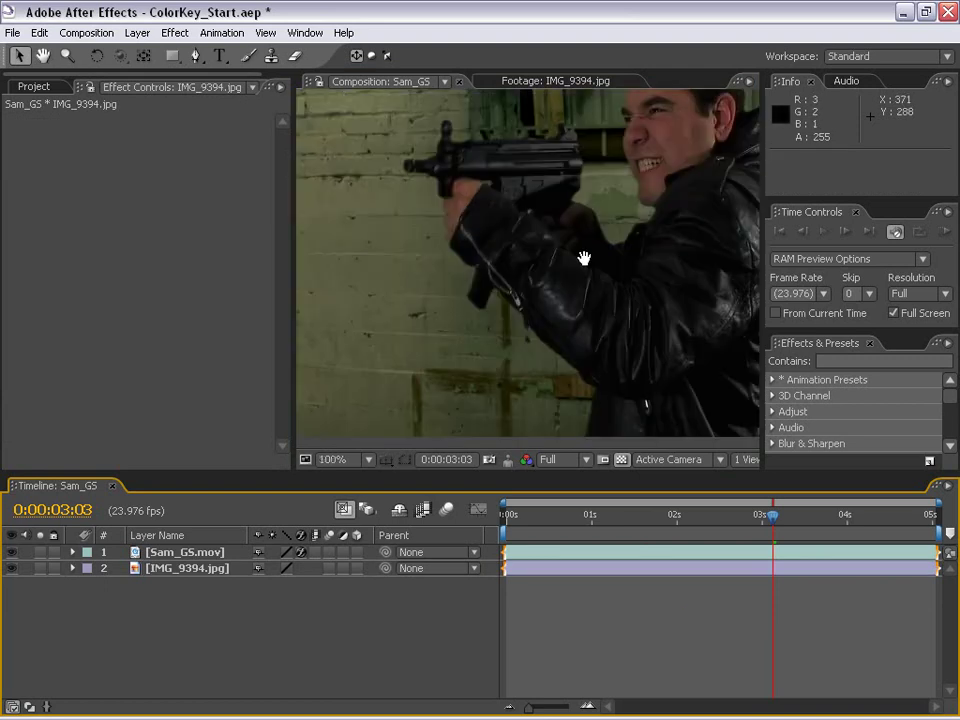
drag(584, 258, 439, 302)
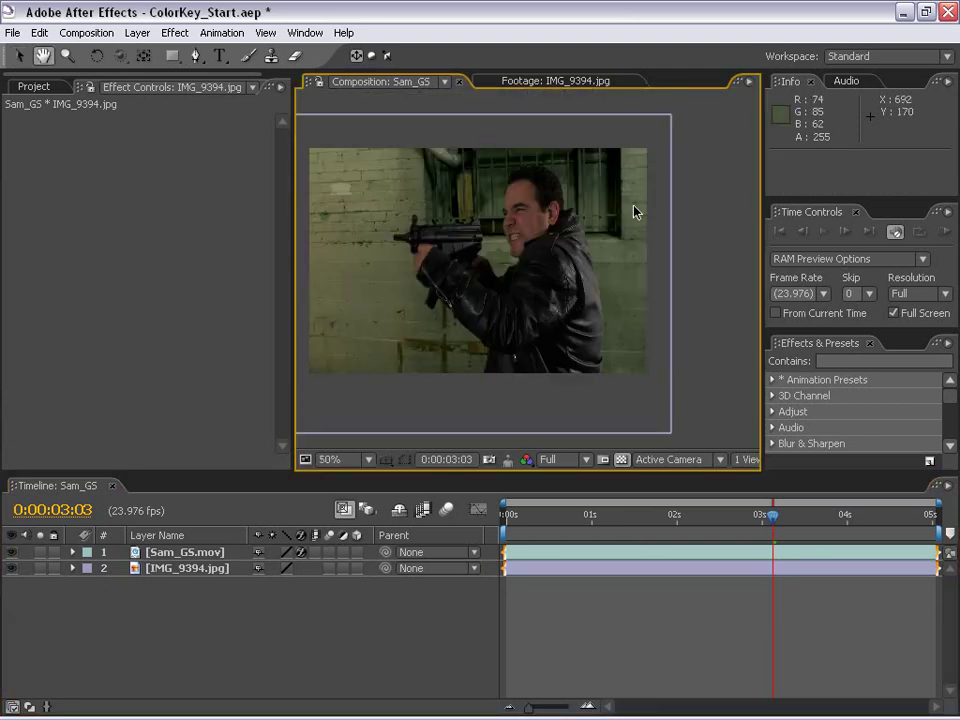
key(.)
drag(557, 263, 498, 341)
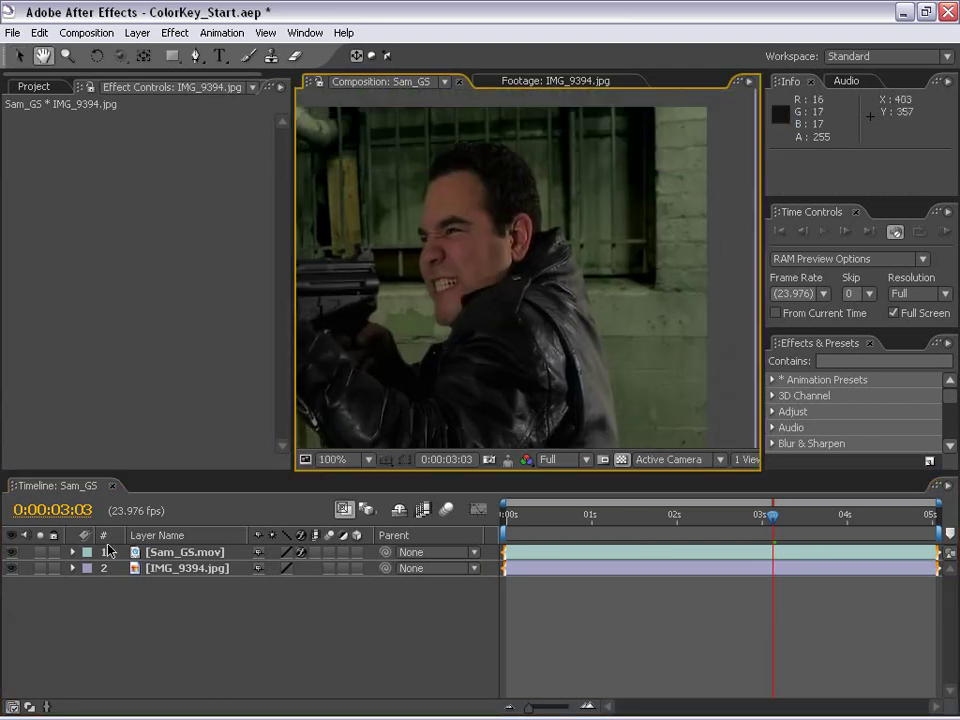
click(12, 568)
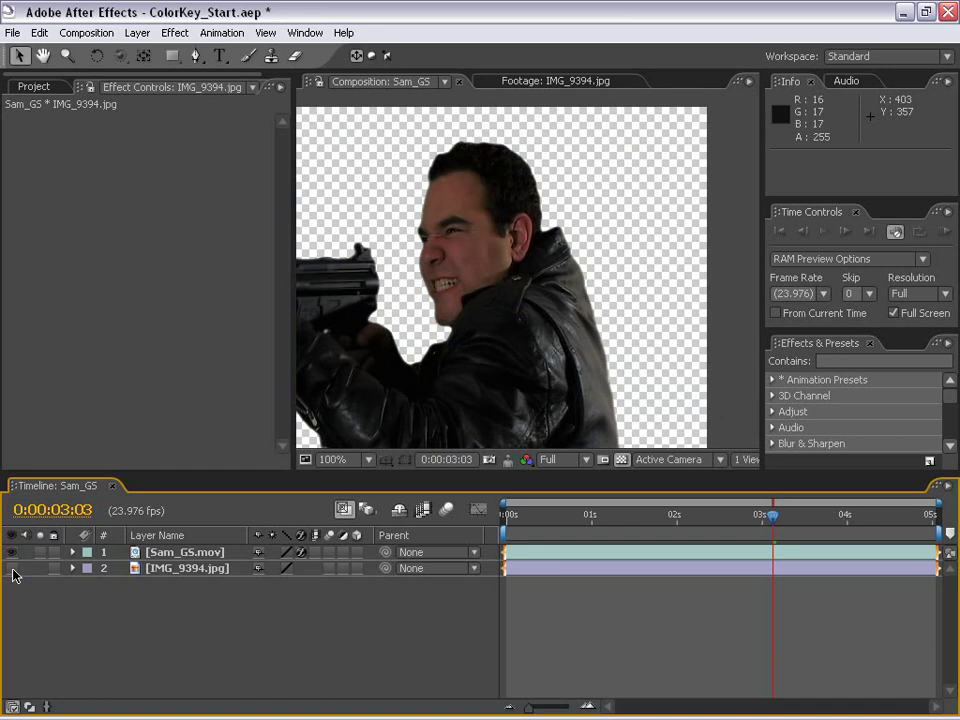
click(12, 568)
key(comma)
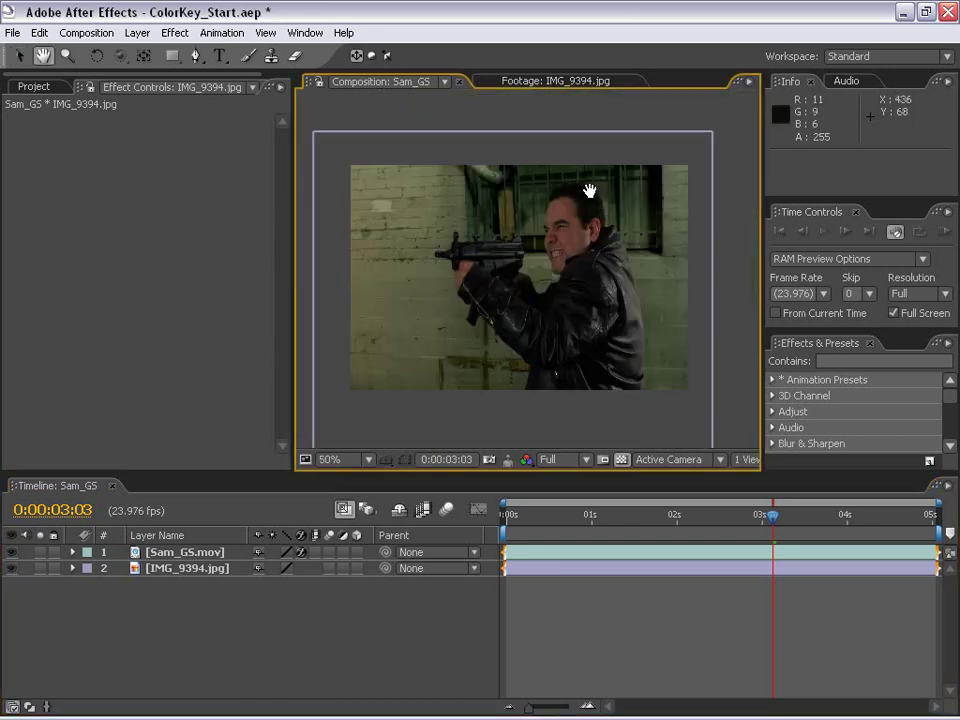
click(612, 543)
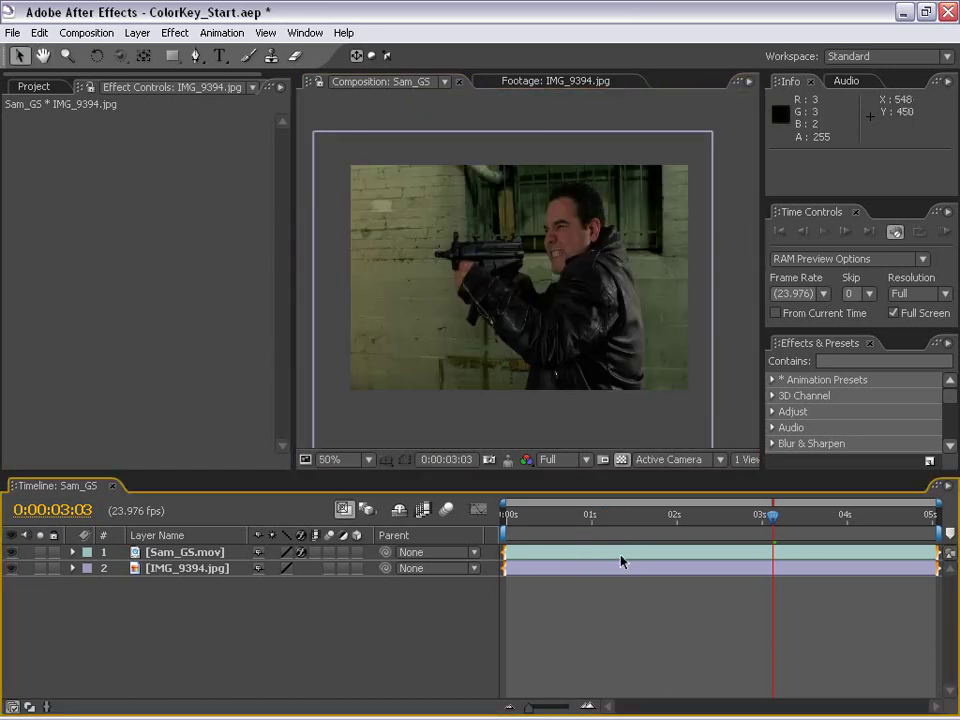
click(621, 561)
key(period)
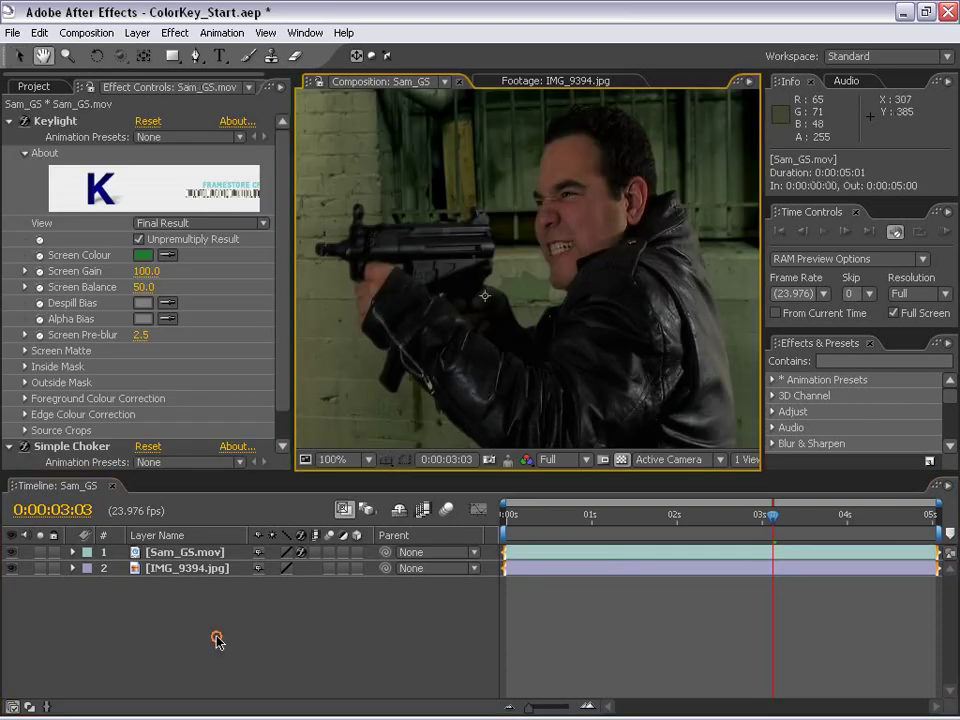
Apply the Levels color correction effect to Sam_GS.mov and make more room for its histogram
click(193, 558)
click(174, 32)
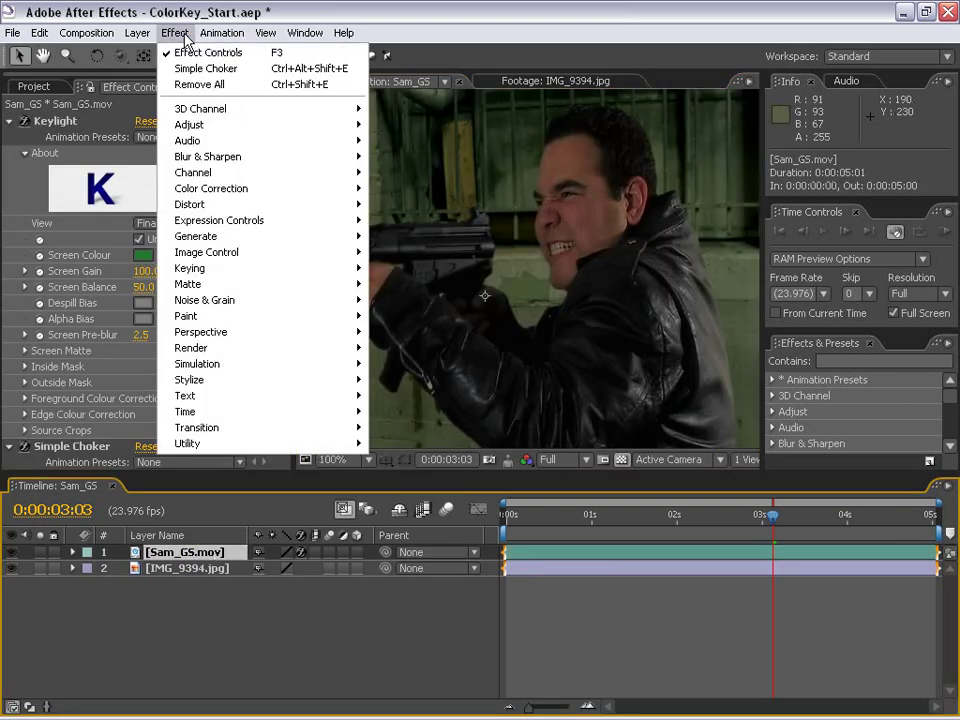
mouse_move(221, 200)
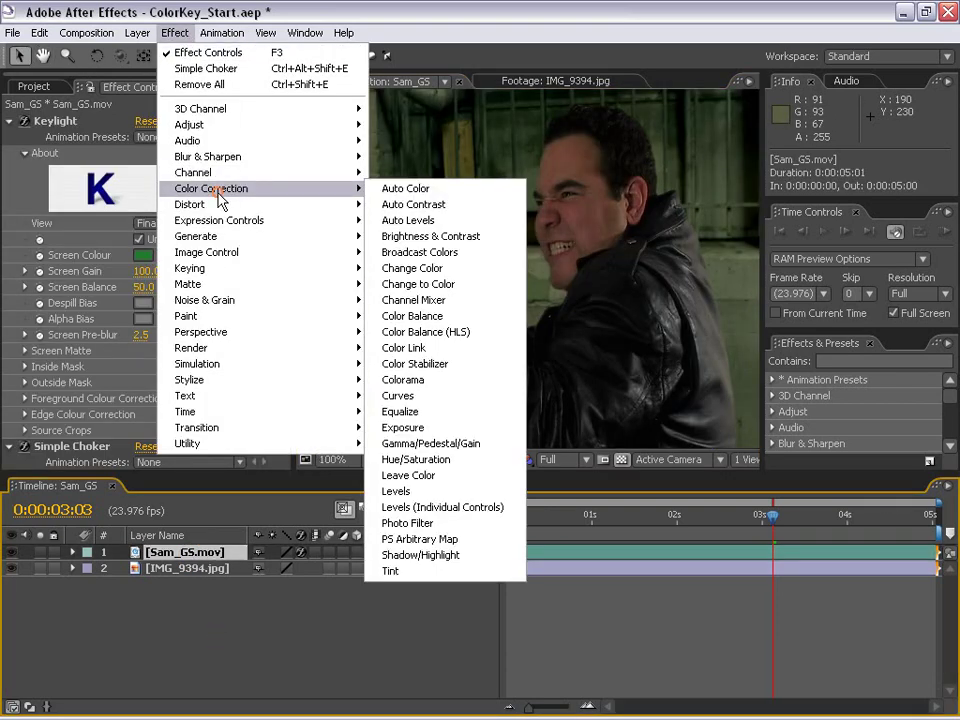
click(396, 491)
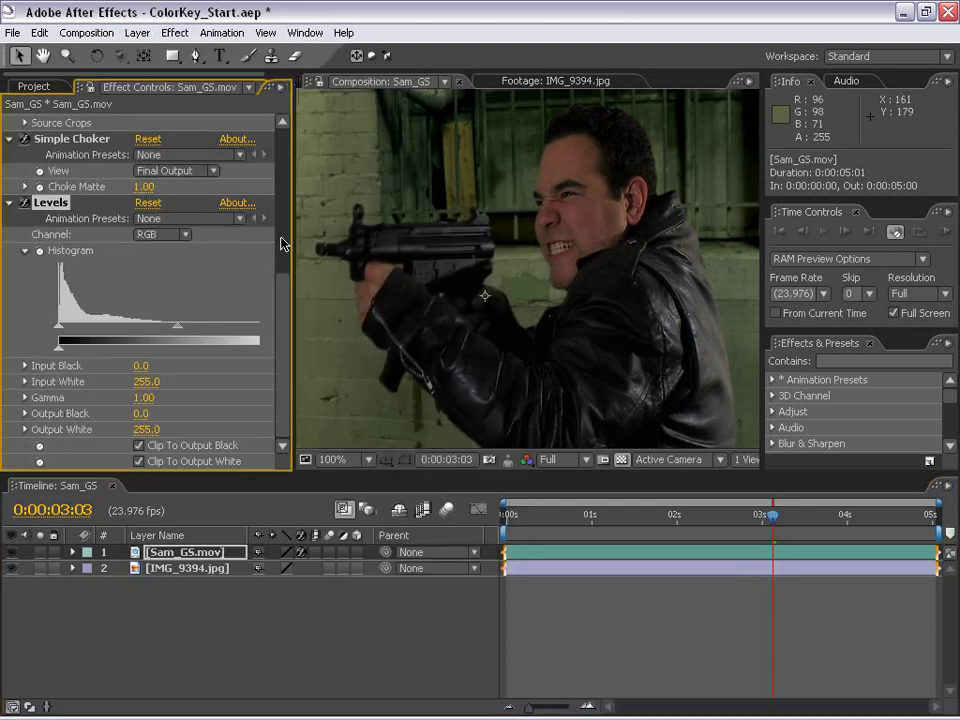
drag(296, 300, 312, 300)
Examine the actor's face and black jacket against the dark window and wall areas of the background
key(h)
scroll(538, 251, down, 1)
scroll(574, 281, up, 1)
drag(538, 251, 562, 314)
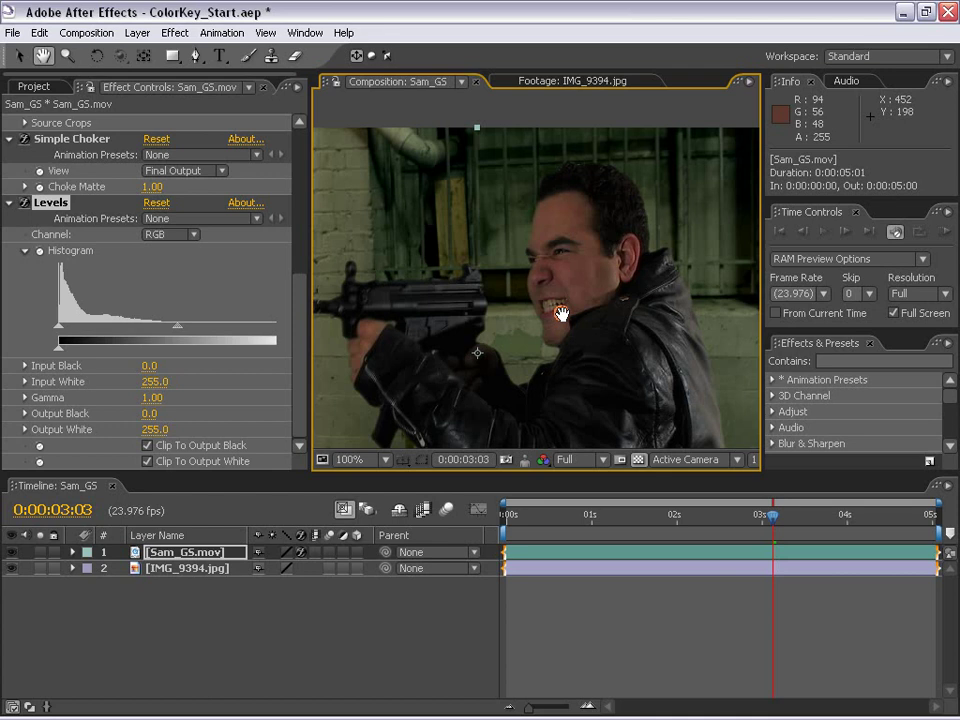
drag(561, 314, 542, 274)
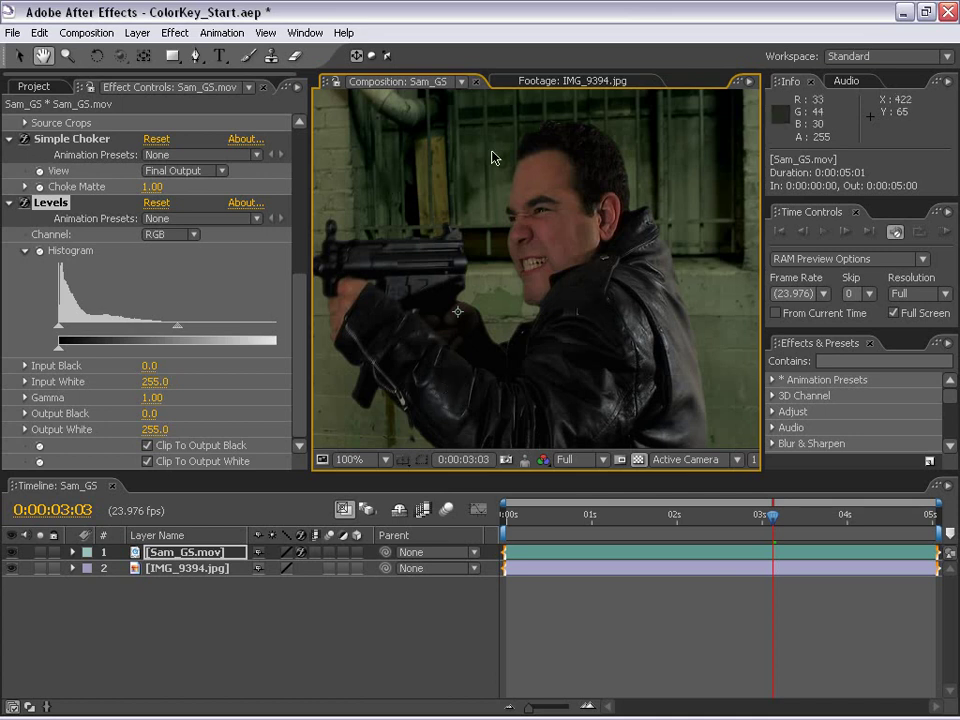
drag(486, 161, 523, 326)
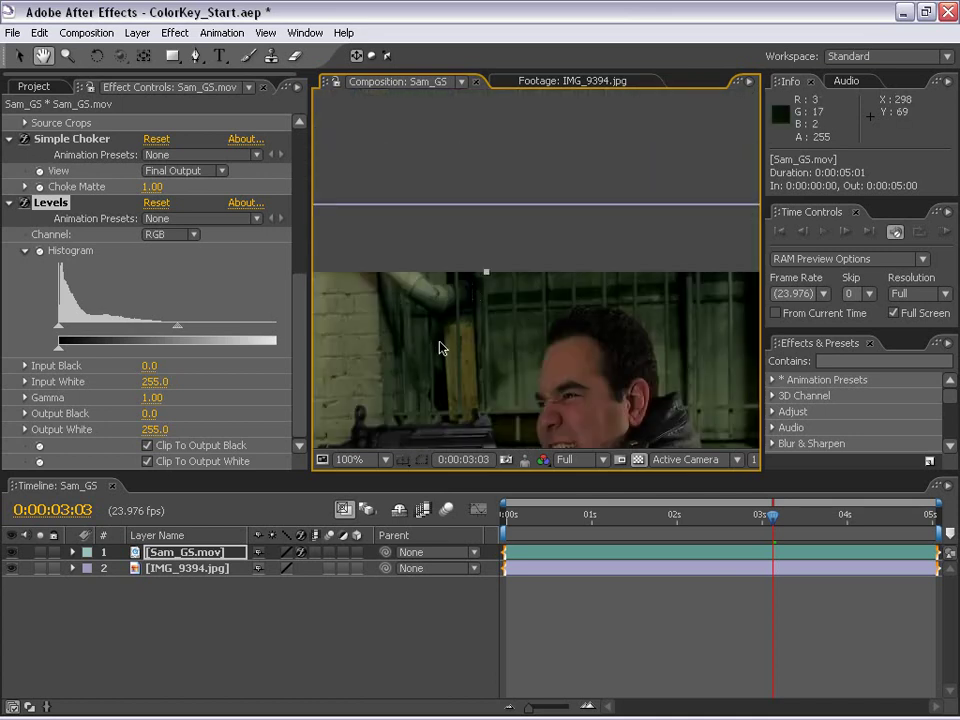
drag(440, 347, 596, 306)
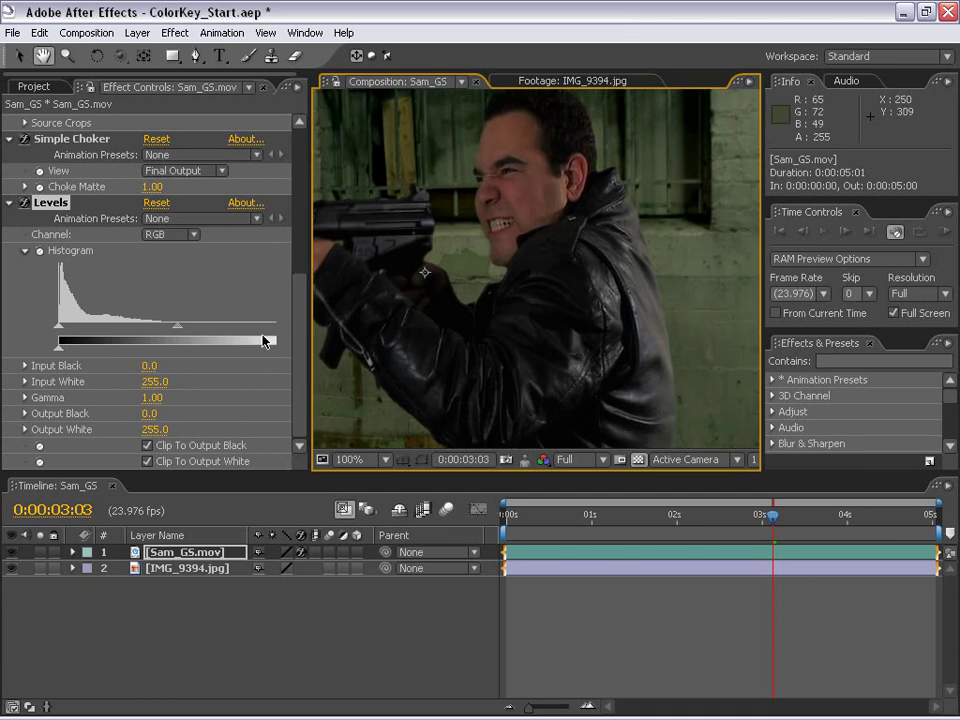
Set Red Input Black to 14.0 in Levels and check the jacket's color against the wall
click(160, 234)
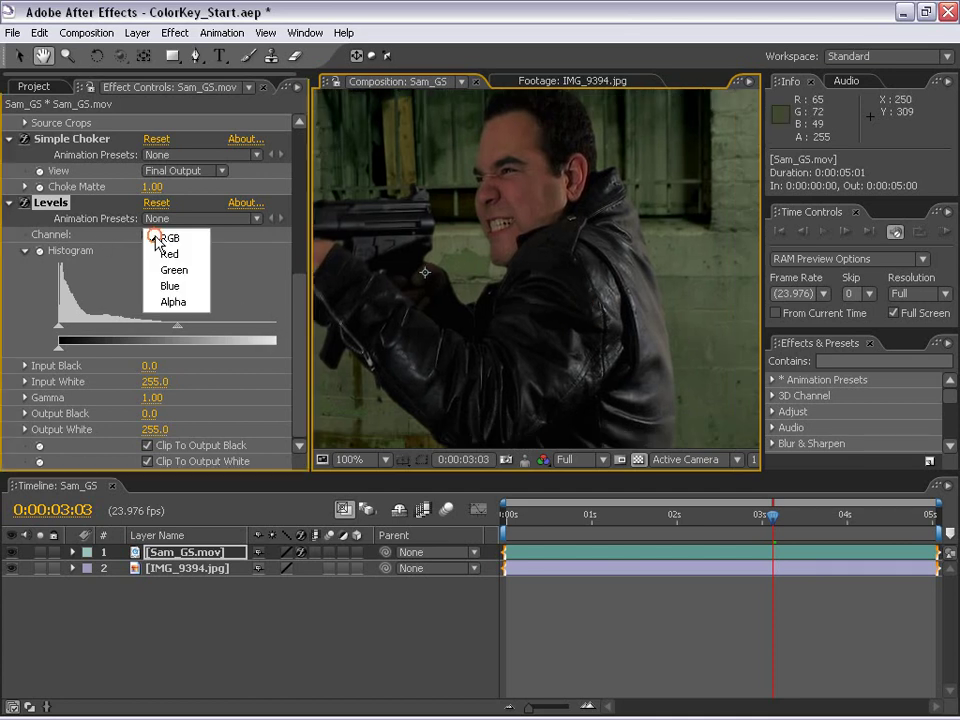
click(178, 255)
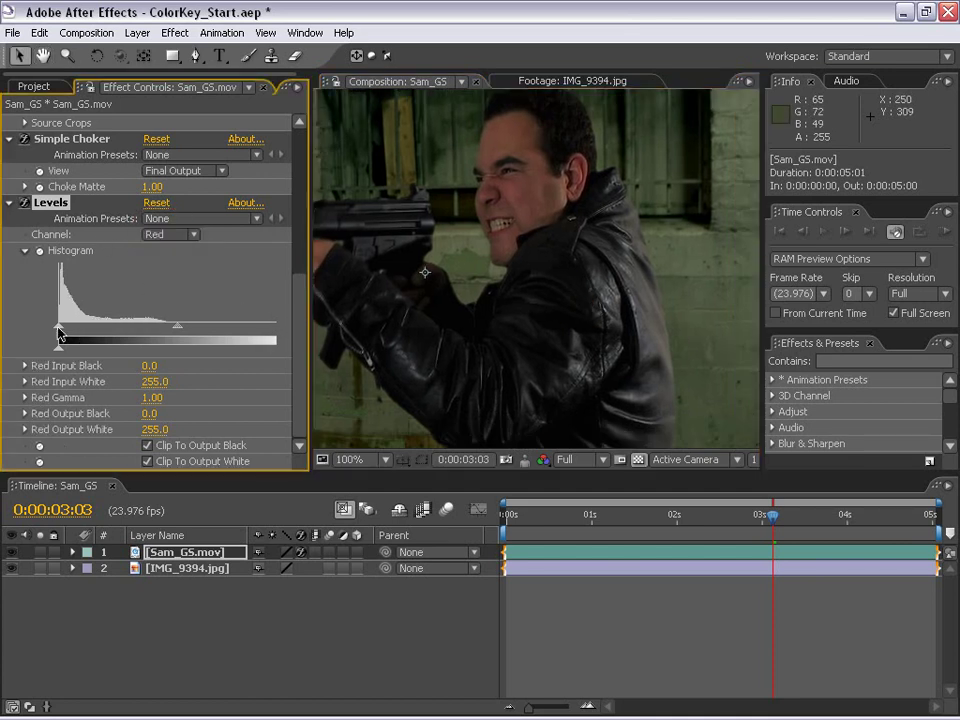
mouse_move(58, 332)
mouse_down()
mouse_move(72, 327)
mouse_move(62, 327)
mouse_up()
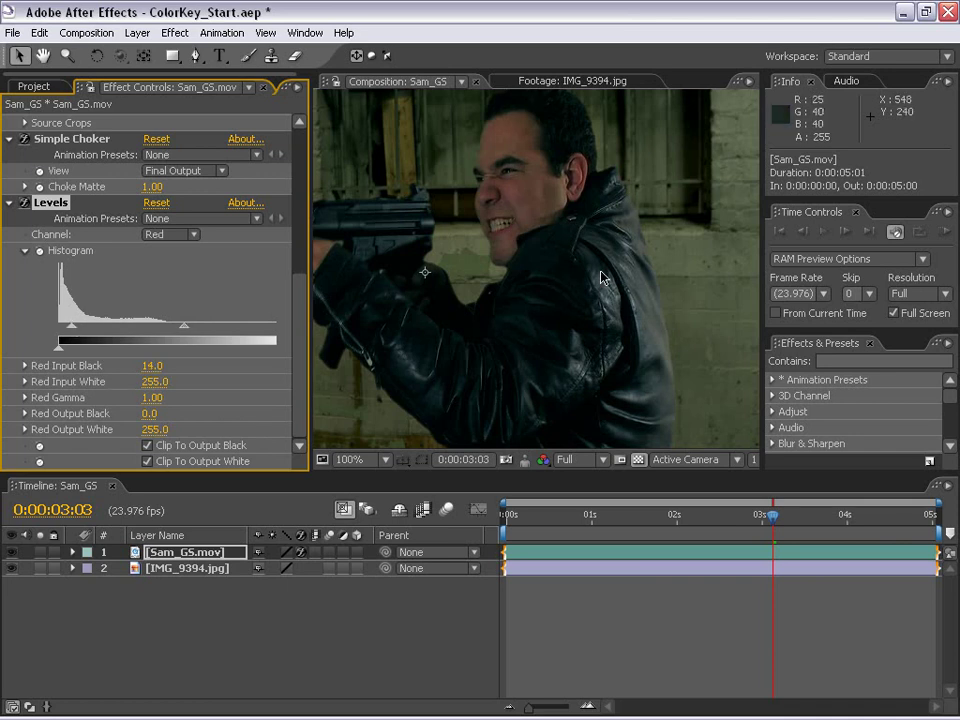
key(space)
drag(544, 352, 575, 361)
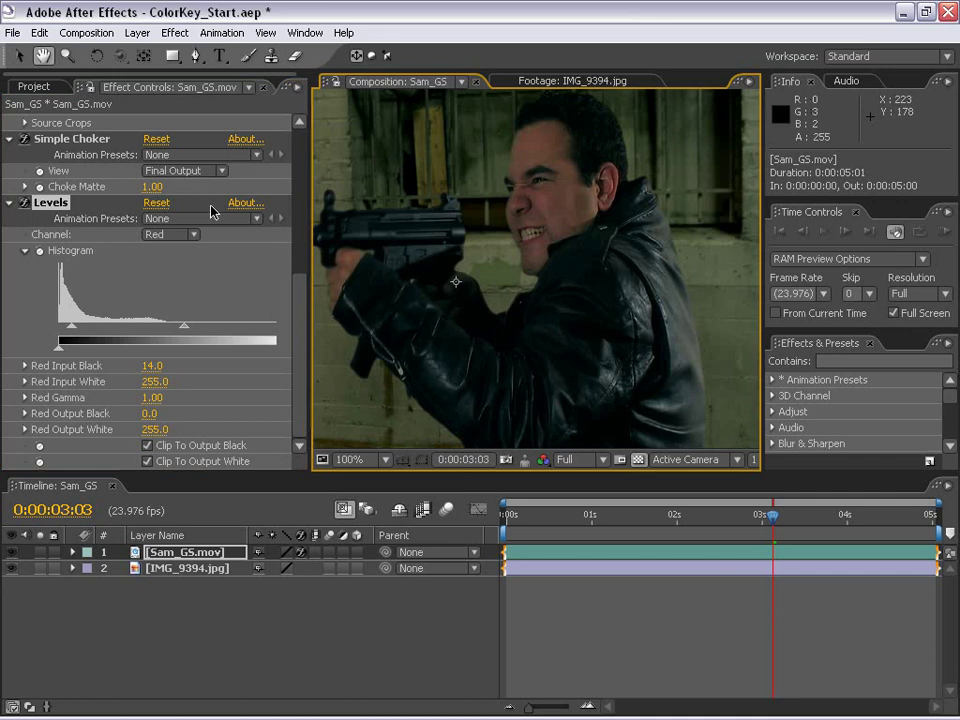
Switch Levels to the Blue channel and inspect the tint on the jacket's back edge against the wall at up to 200%
click(146, 236)
click(169, 266)
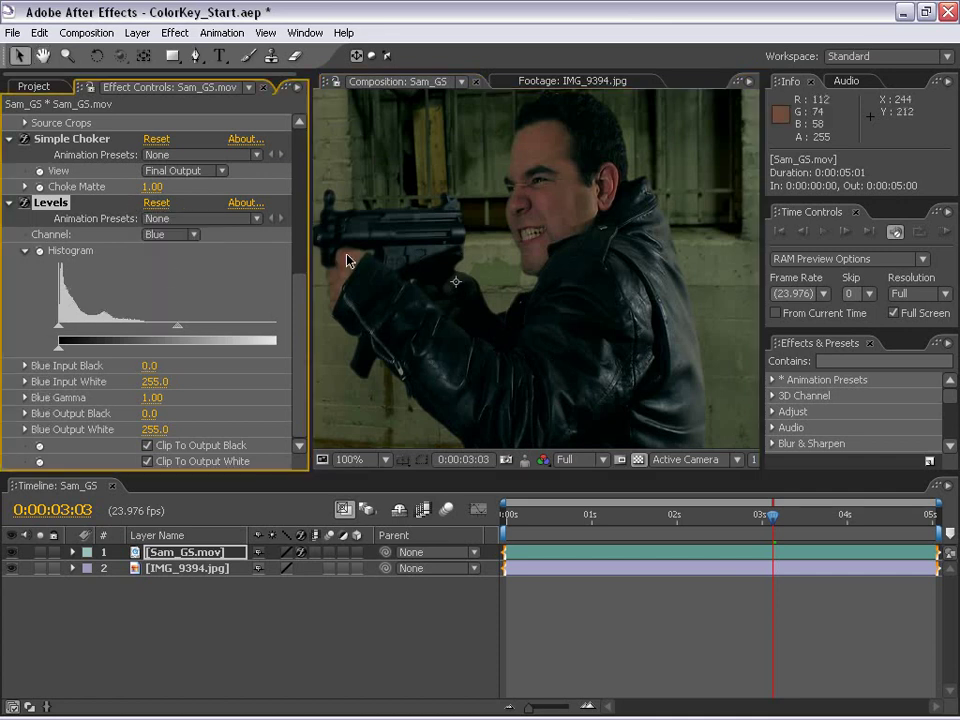
drag(715, 369, 542, 315)
scroll(615, 314, up, 1)
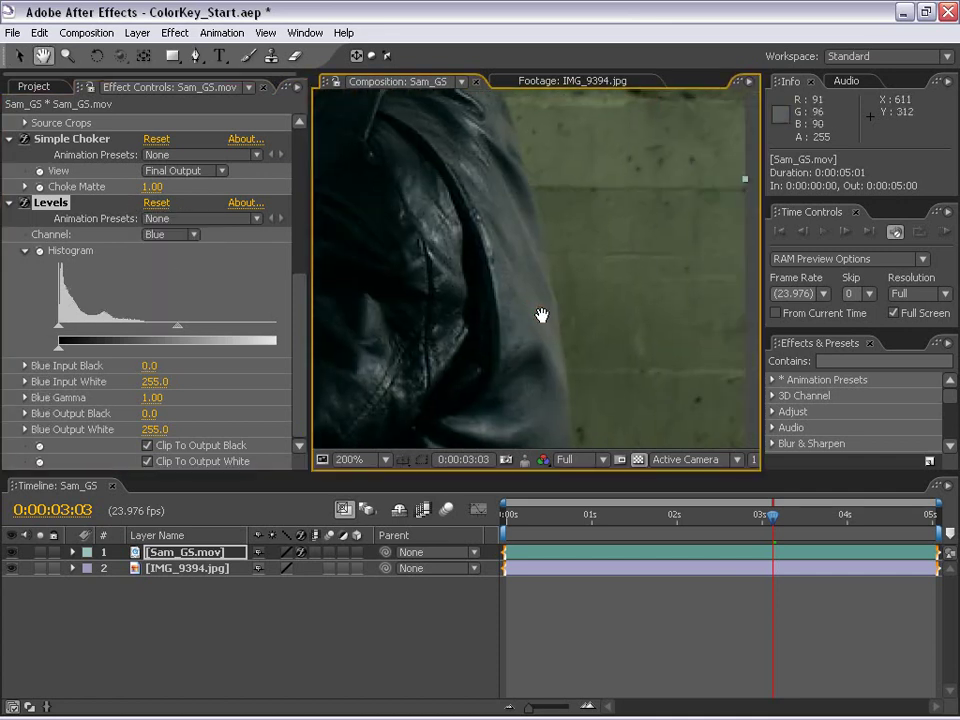
scroll(643, 191, down, 1)
drag(571, 188, 605, 341)
scroll(519, 268, down, 1)
drag(513, 321, 556, 294)
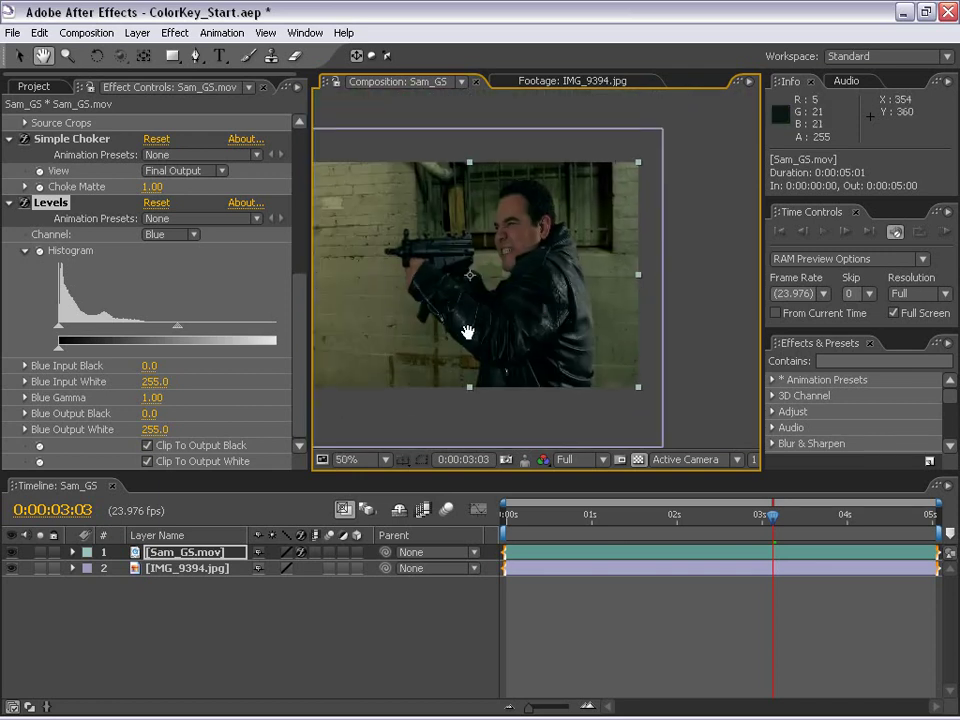
scroll(467, 328, up, 3)
drag(459, 199, 499, 300)
scroll(586, 276, down, 1)
scroll(586, 276, up, 1)
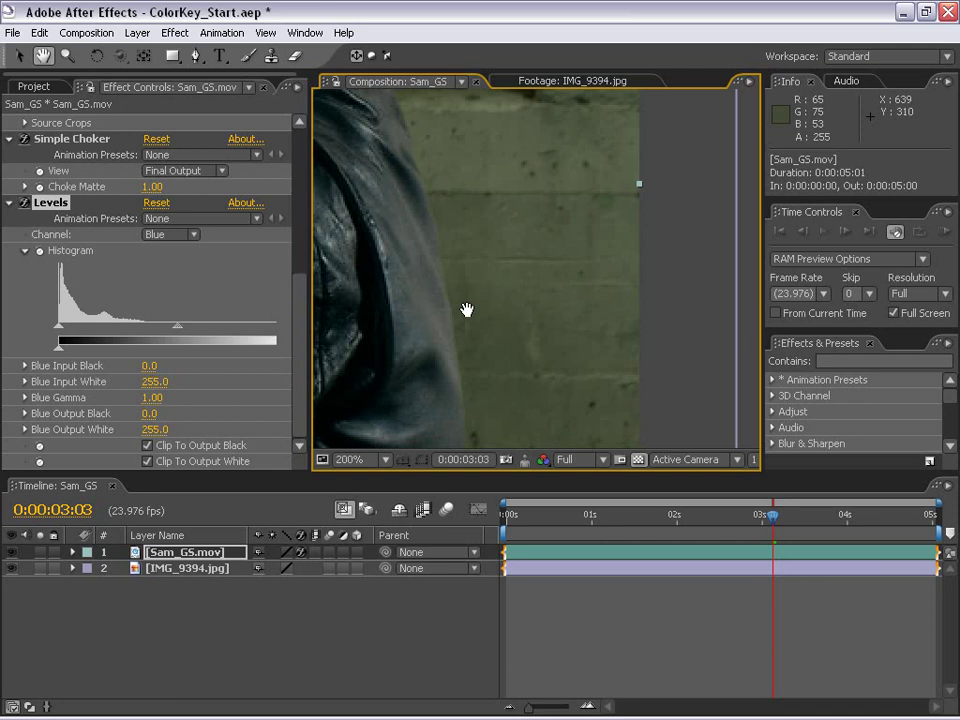
drag(466, 310, 573, 320)
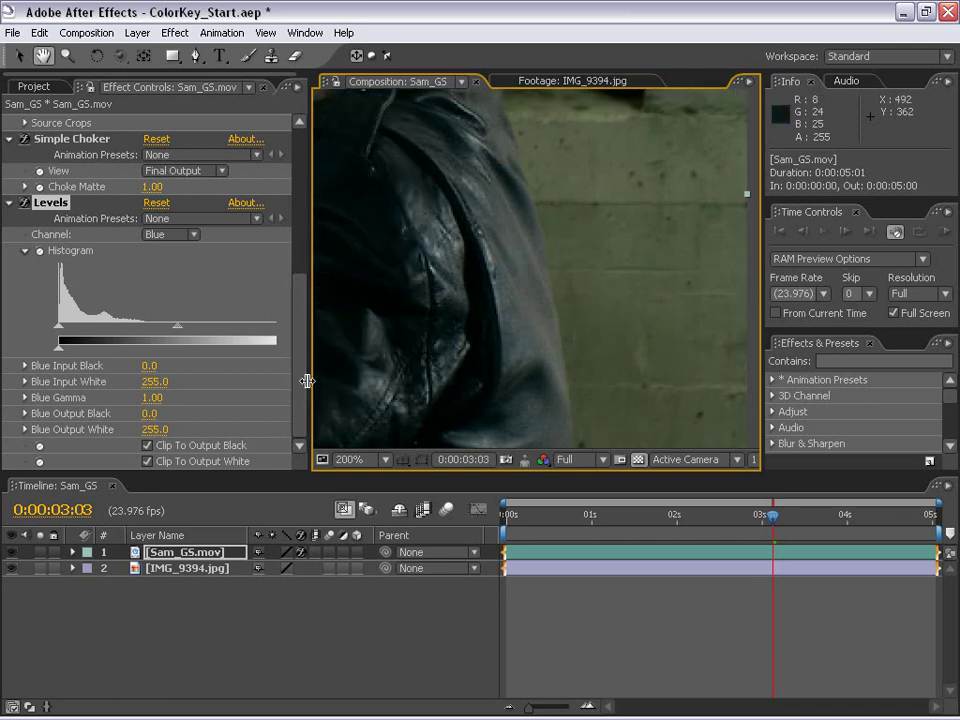
Lower Blue Output White to 194.0 in Levels on Sam_GS.mov
drag(307, 381, 369, 381)
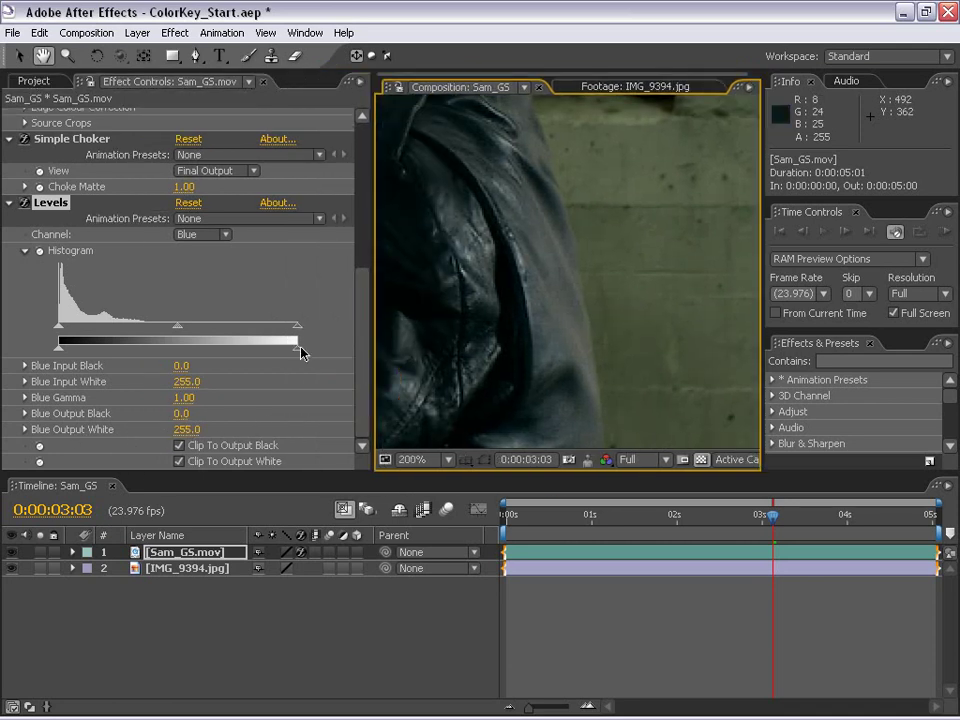
mouse_move(300, 347)
mouse_down()
mouse_move(239, 346)
mouse_move(310, 353)
mouse_up()
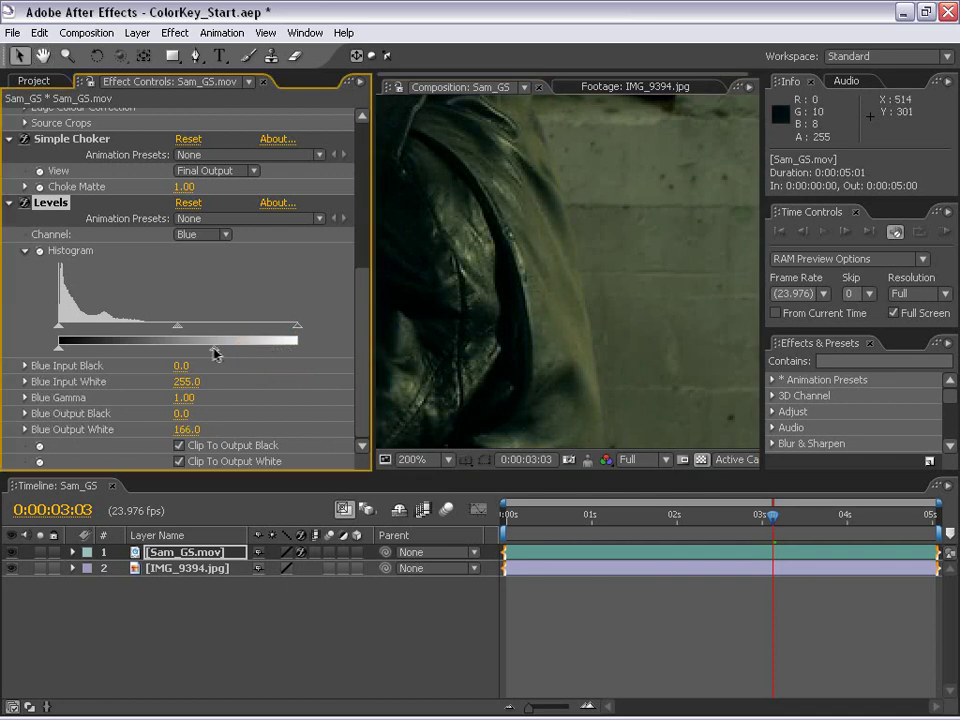
drag(232, 352, 199, 351)
scroll(611, 296, down, 2)
scroll(520, 313, up, 1)
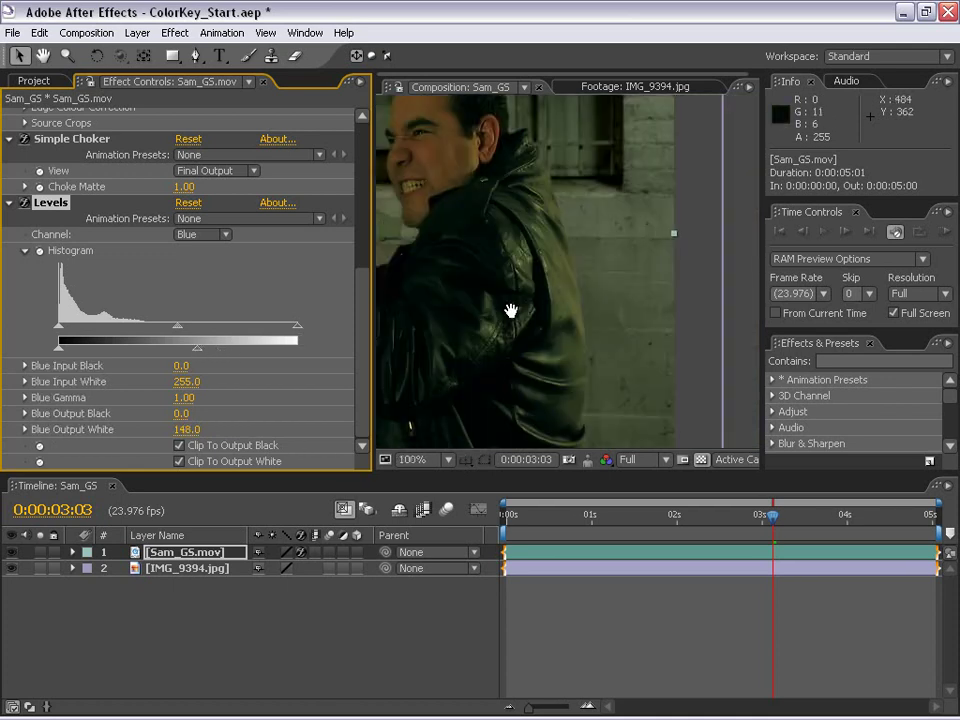
drag(203, 350, 241, 351)
Examine how the color-corrected jacket and face blend with the wall at several magnifications
scroll(508, 345, down, 1)
key(space)
drag(503, 304, 587, 325)
drag(642, 370, 611, 317)
scroll(565, 346, up, 1)
scroll(550, 355, up, 1)
scroll(611, 317, down, 2)
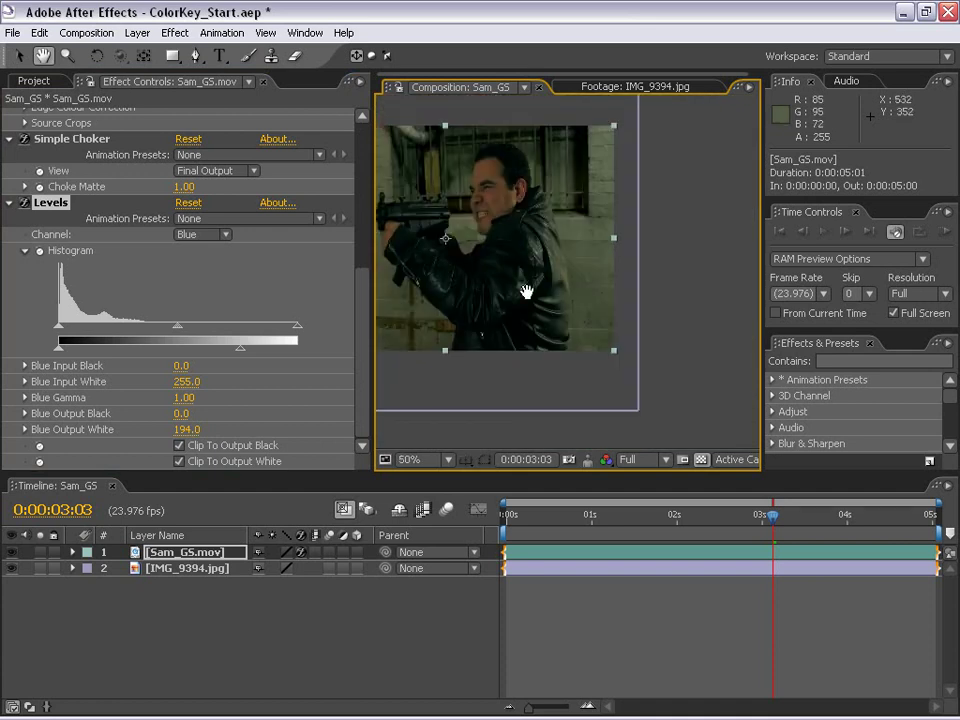
drag(527, 292, 650, 338)
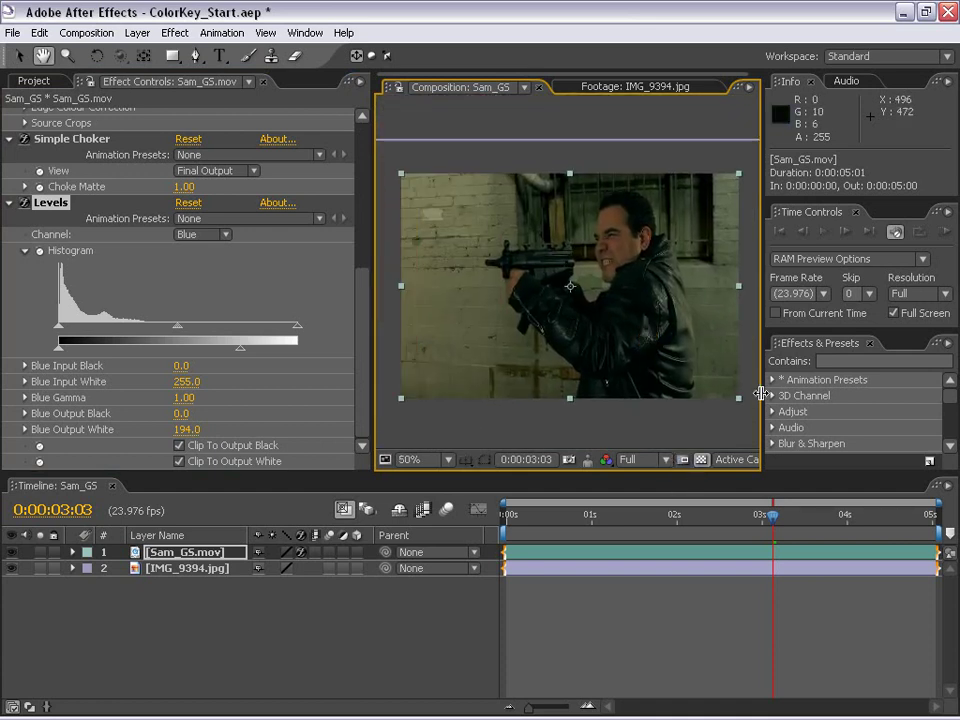
Turn on pixel aspect ratio correction for the composition view and maximize it at 100% magnification
drag(761, 393, 830, 396)
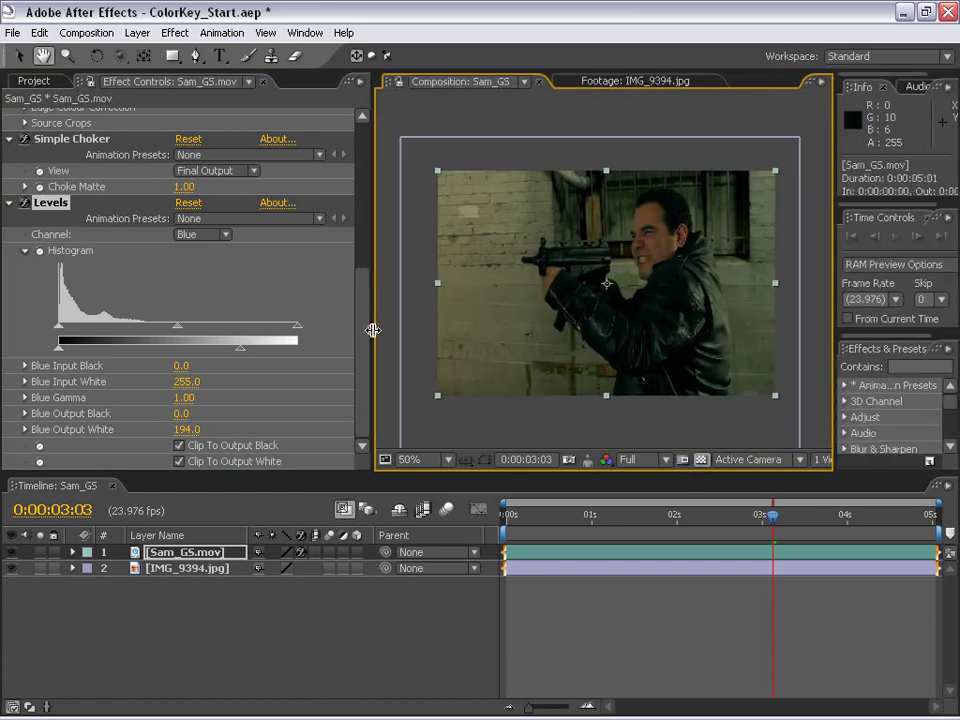
drag(372, 330, 224, 330)
click(728, 460)
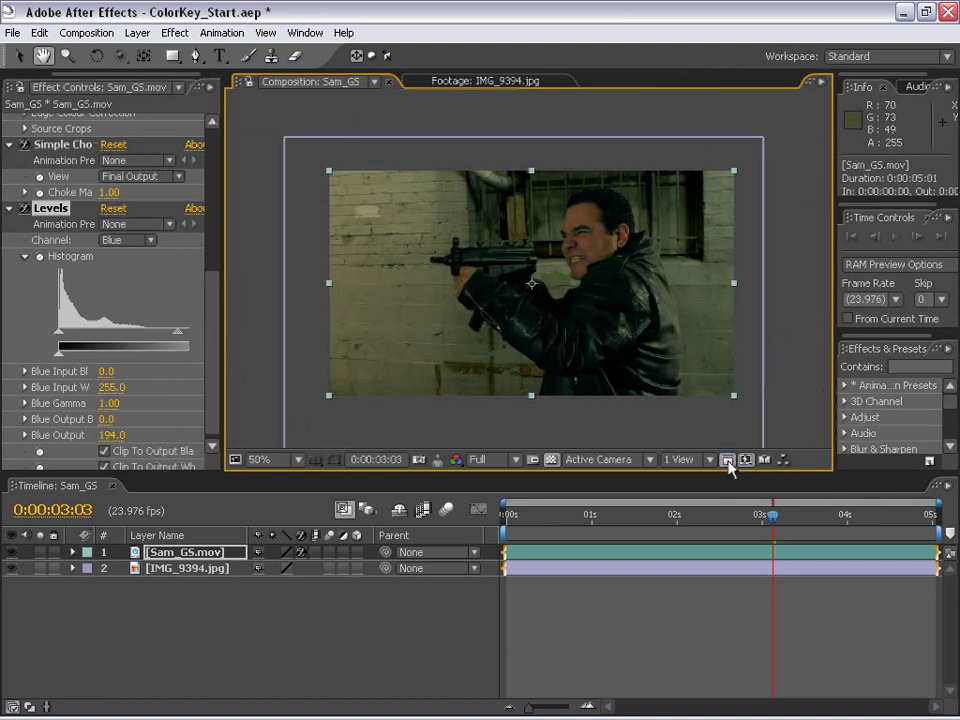
drag(533, 348, 533, 326)
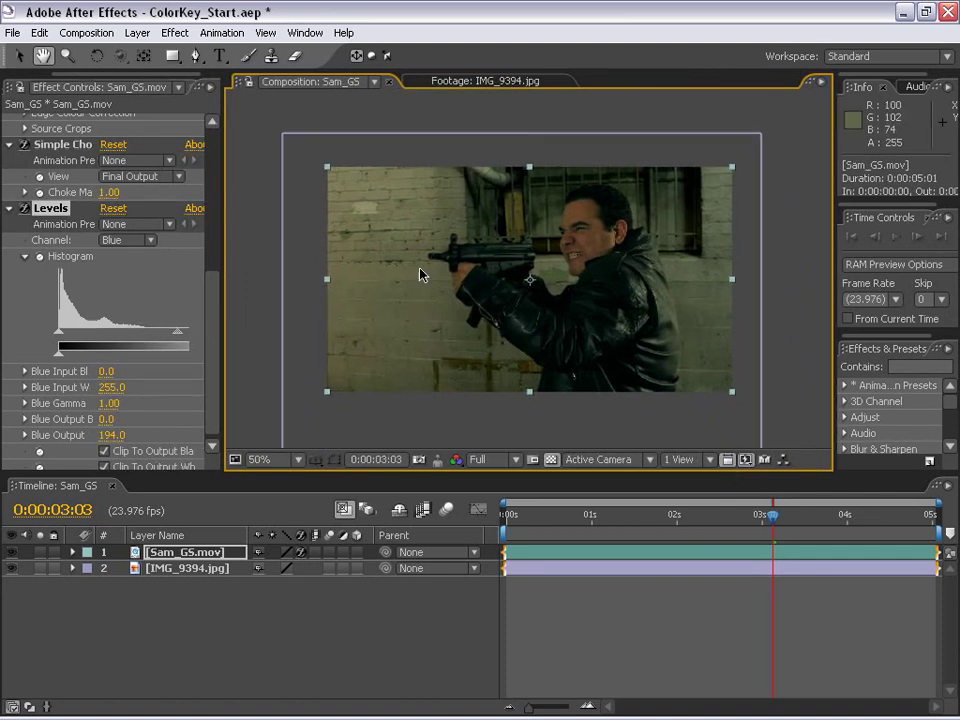
key(grave)
key(period)
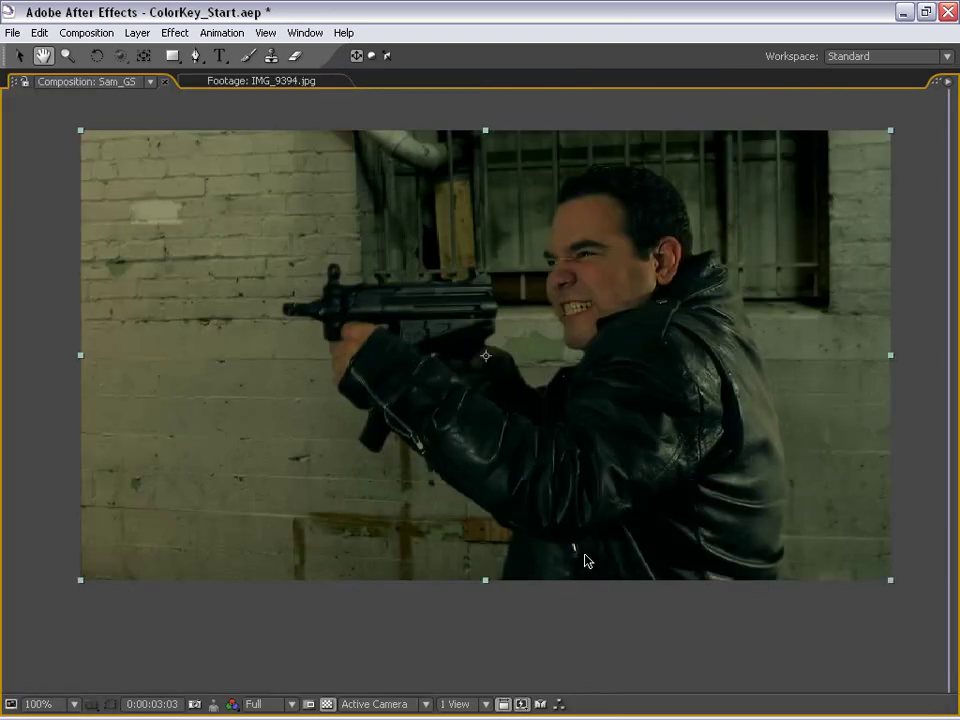